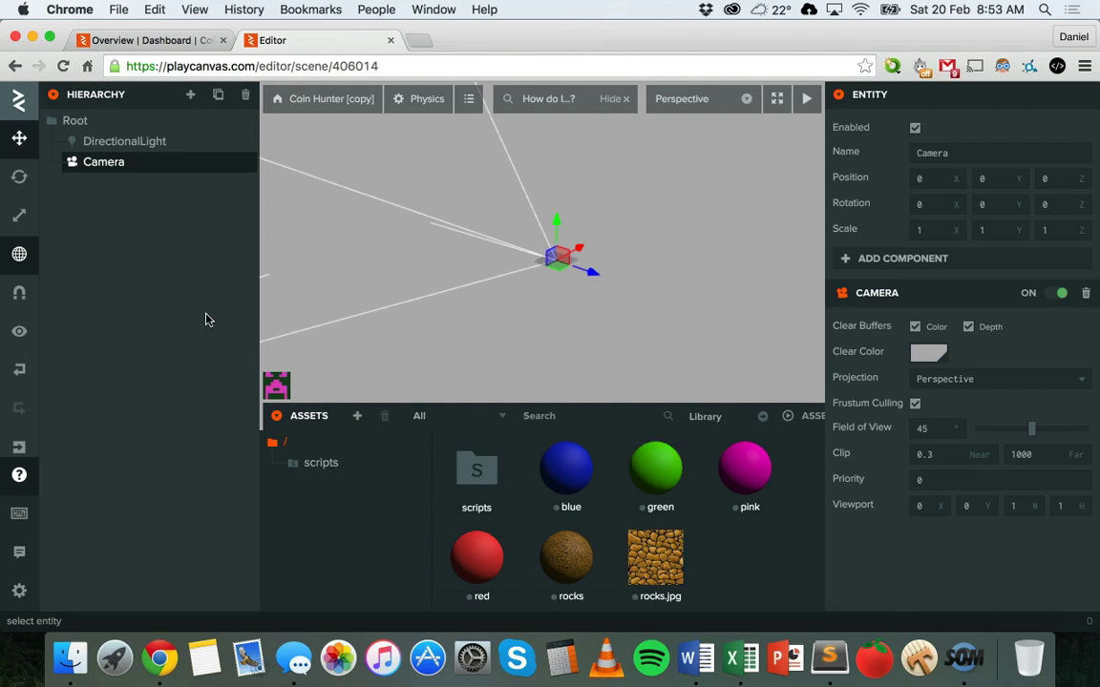
# Add a Box entity under Root in the scene hierarchy
pyautogui.click(119, 122)
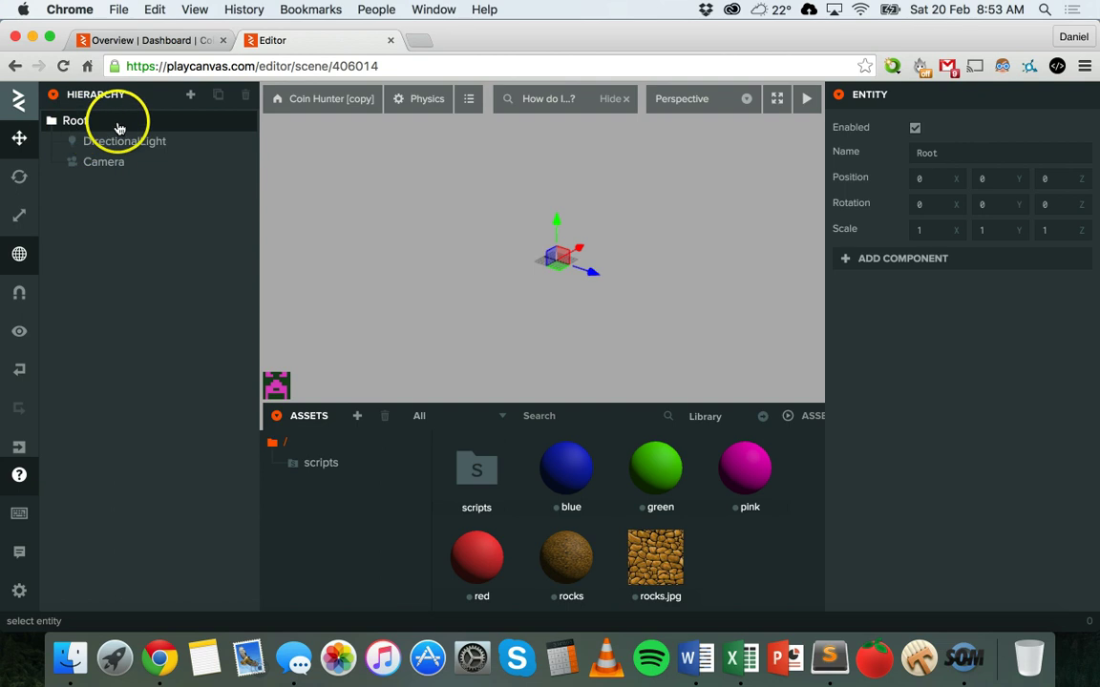
pyautogui.click(190, 96)
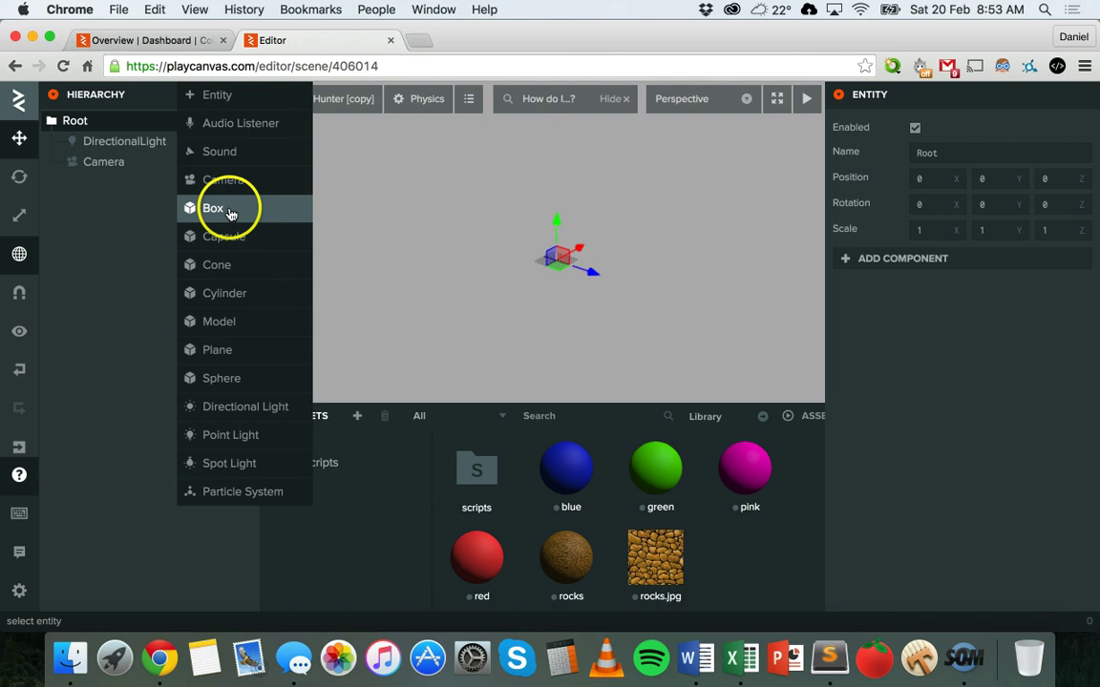
pyautogui.click(229, 214)
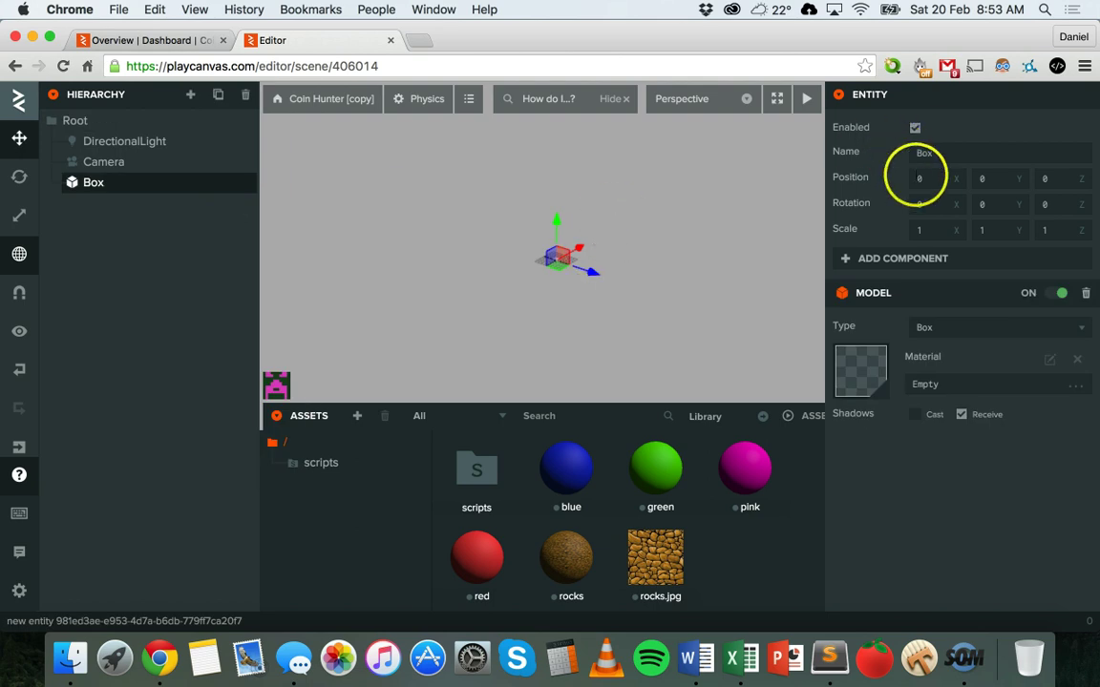
# Set the box's scale to 50 on X, 10 on Y and 50 on Z
pyautogui.click(917, 179)
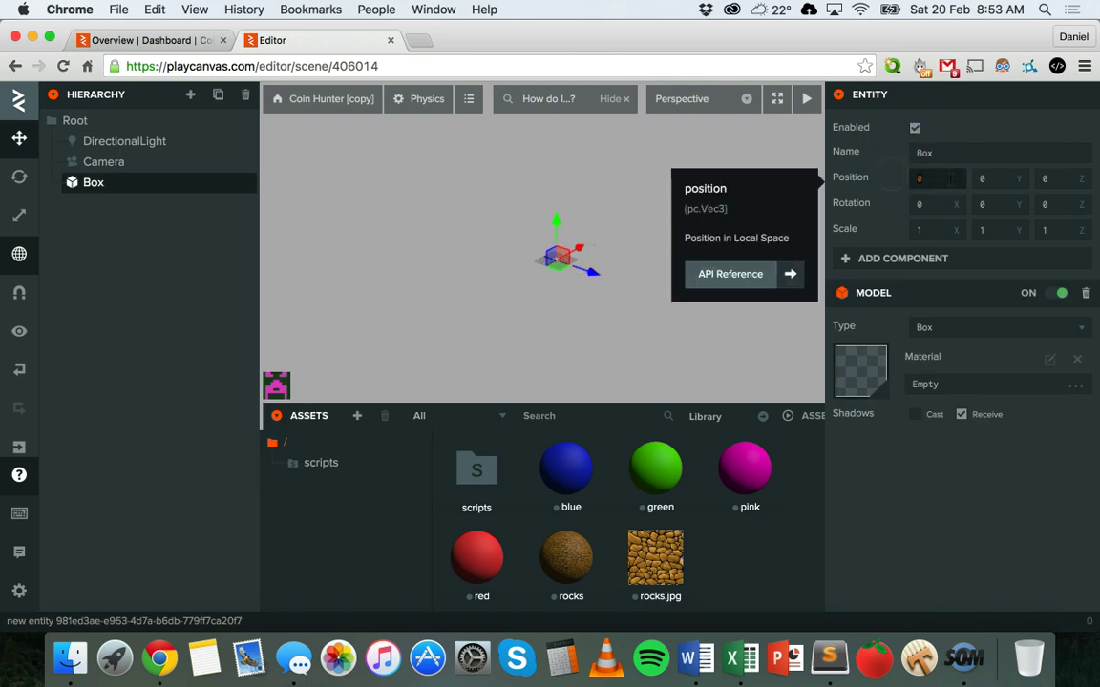
pyautogui.click(982, 179)
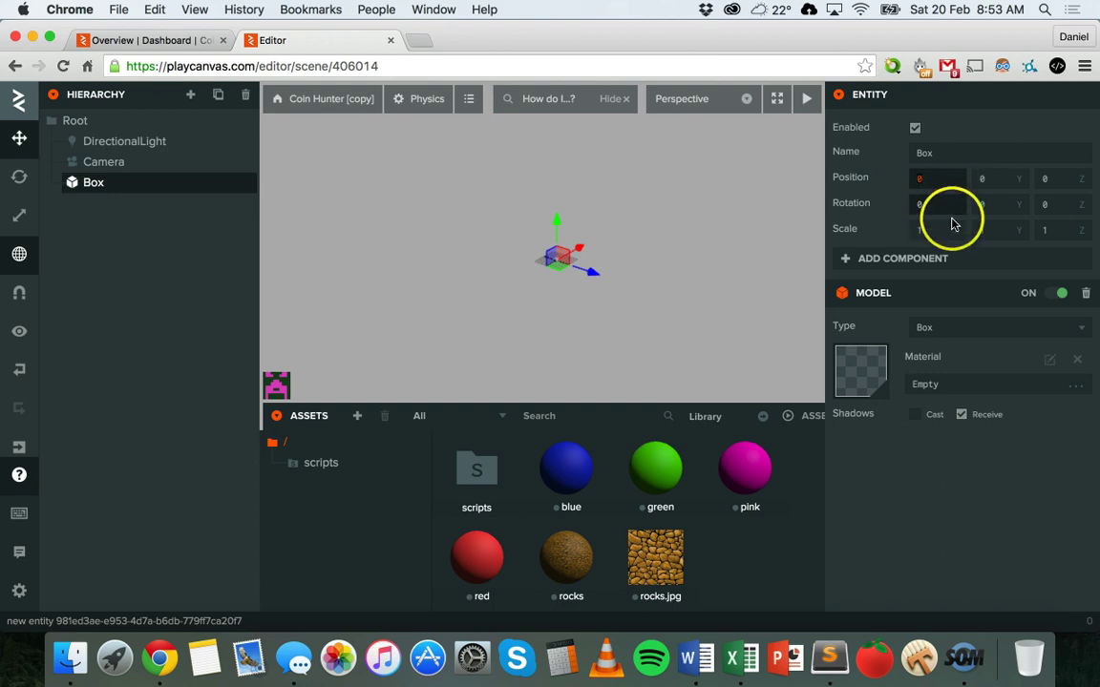
pyautogui.click(905, 230)
pyautogui.write('50')
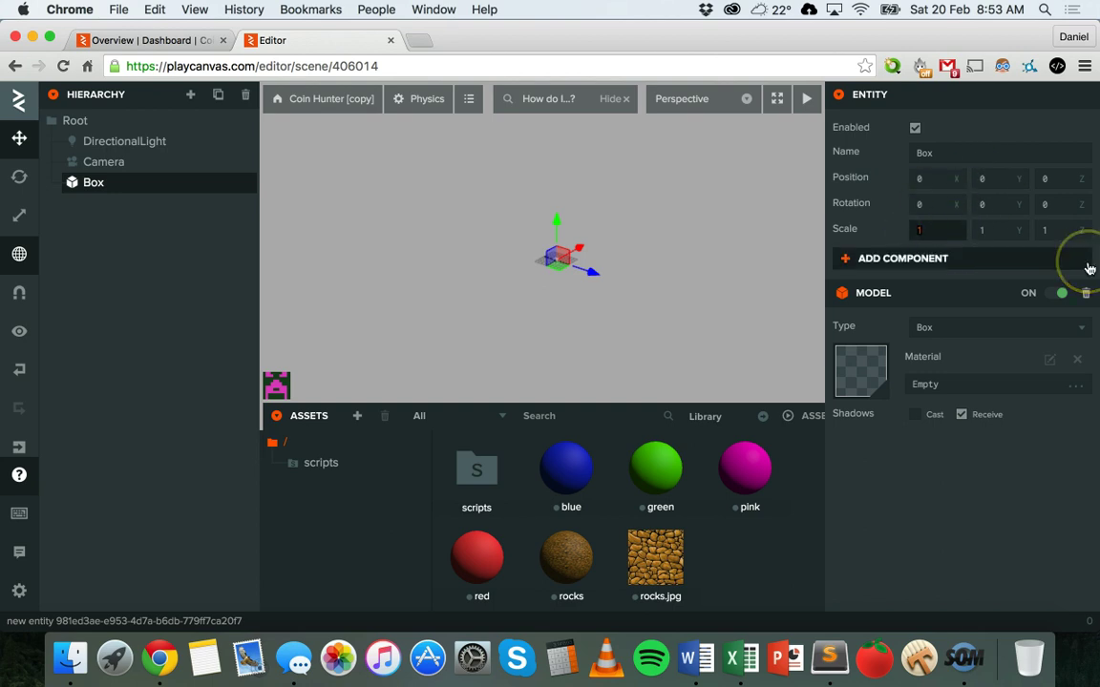
pyautogui.click(1050, 230)
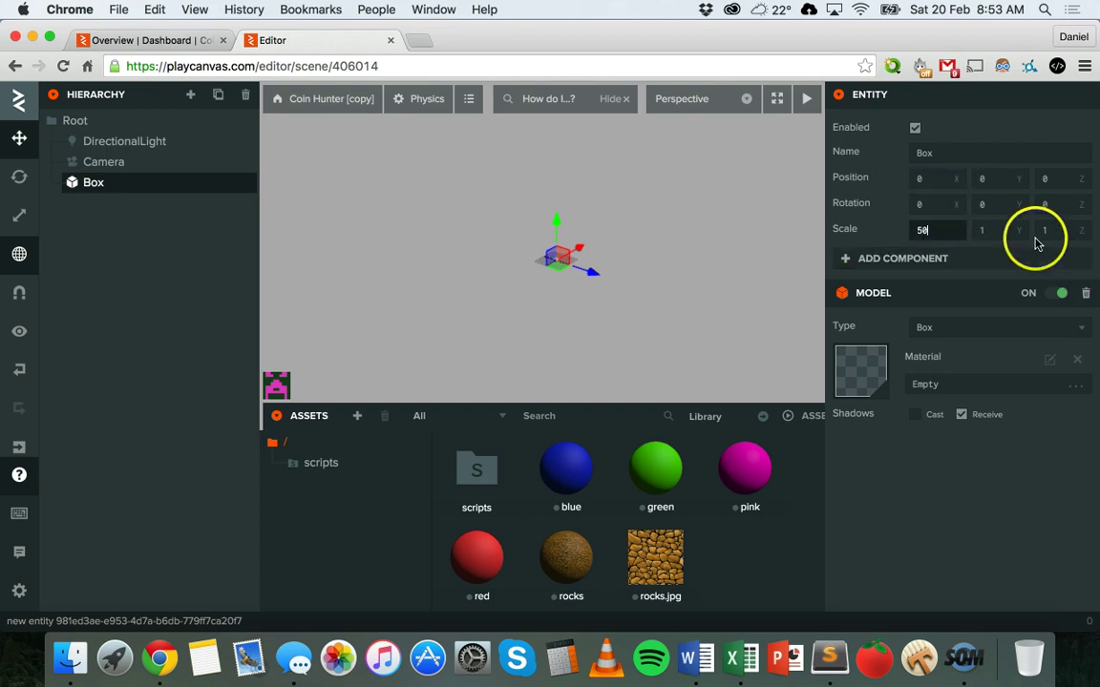
pyautogui.press('BackSpace')
pyautogui.write('50')
pyautogui.press('Return')
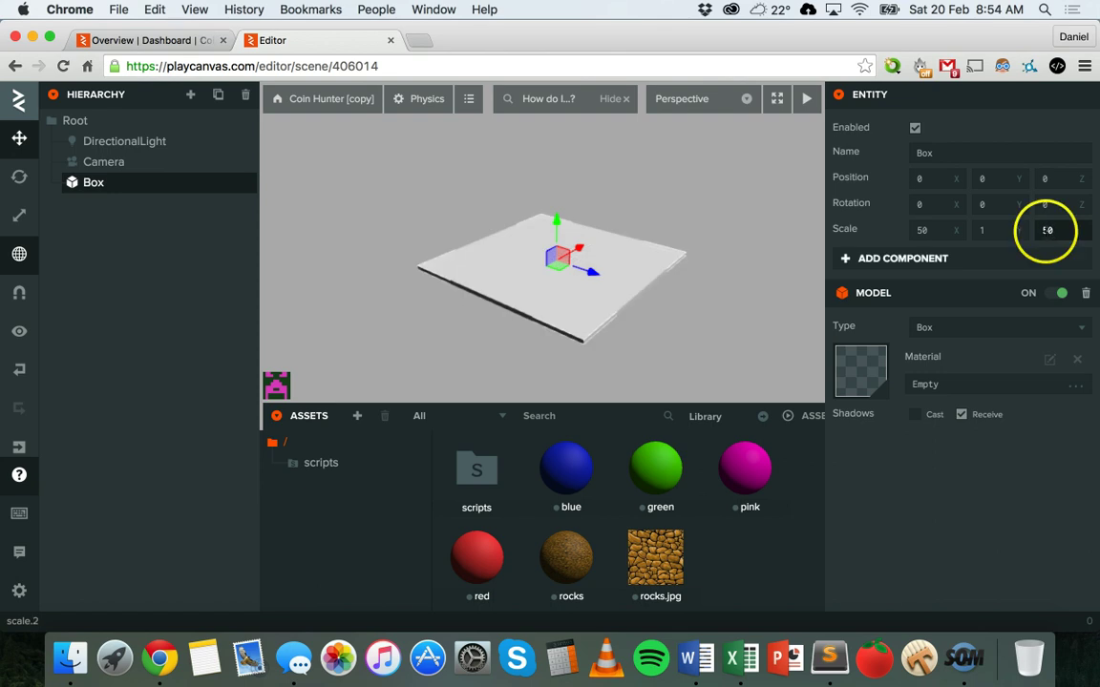
pyautogui.click(1003, 232)
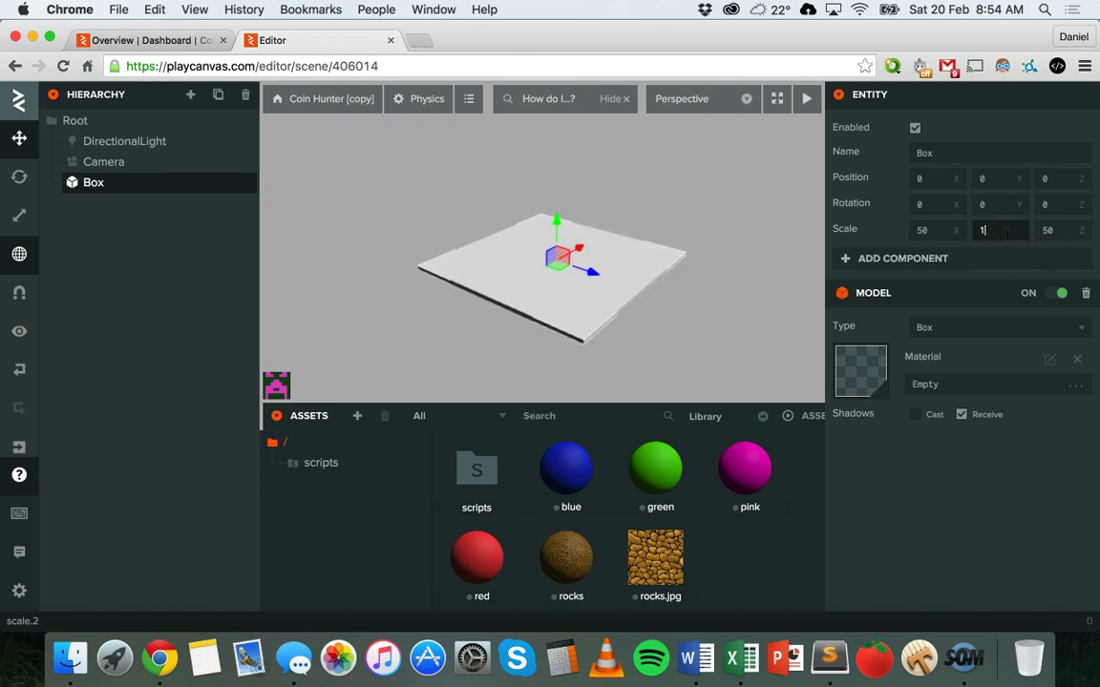
pyautogui.write('0')
pyautogui.click(949, 231)
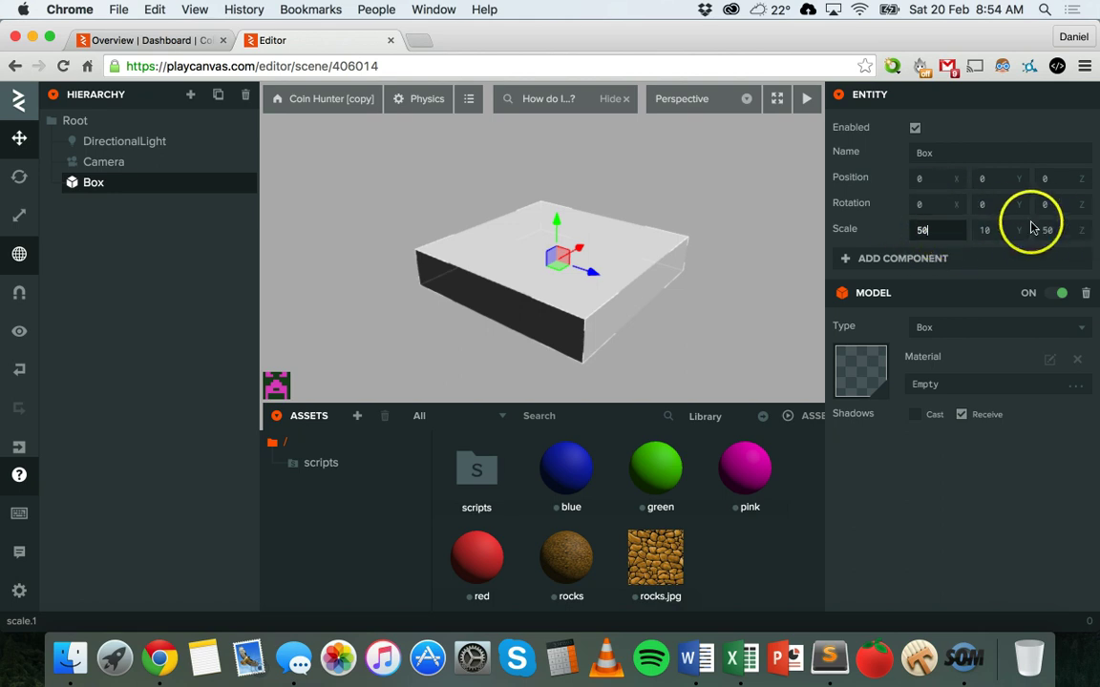
# Assign the green material to the box's model
pyautogui.moveTo(682, 300); pyautogui.dragTo(614, 277)
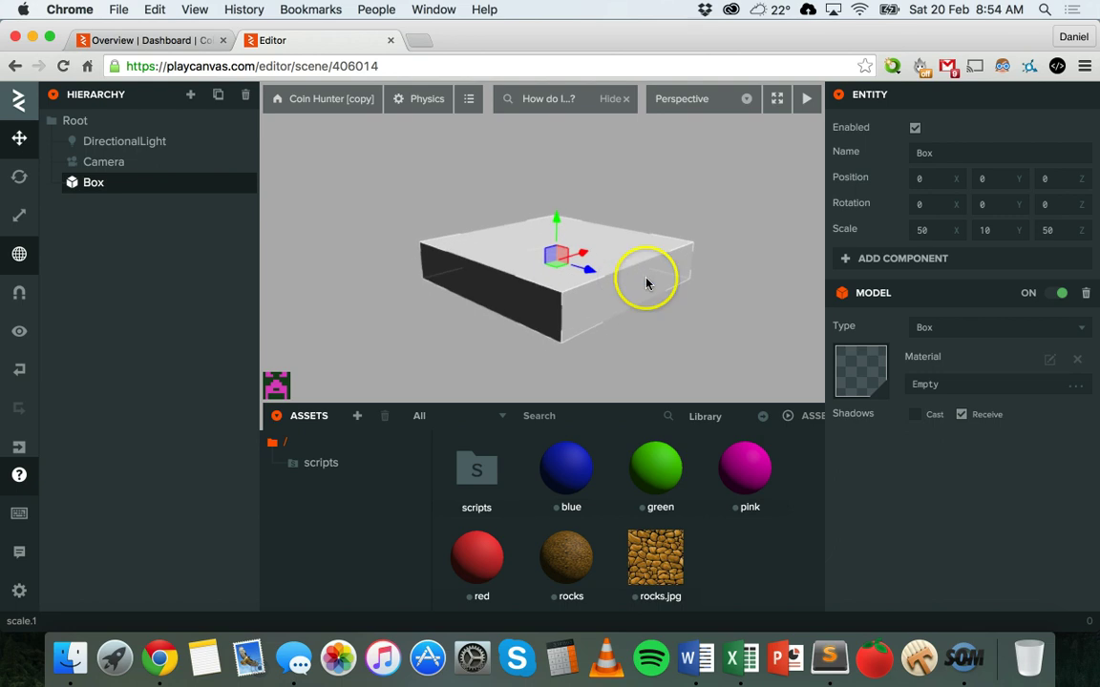
pyautogui.moveTo(633, 469); pyautogui.dragTo(863, 365)
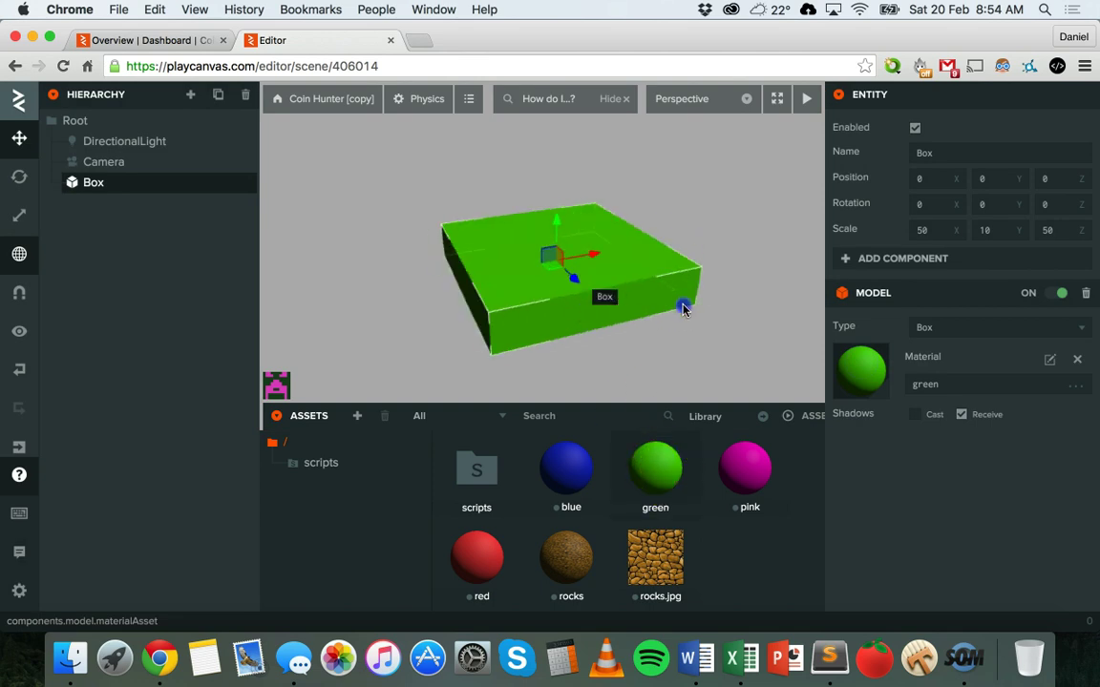
pyautogui.moveTo(684, 309); pyautogui.dragTo(679, 292)
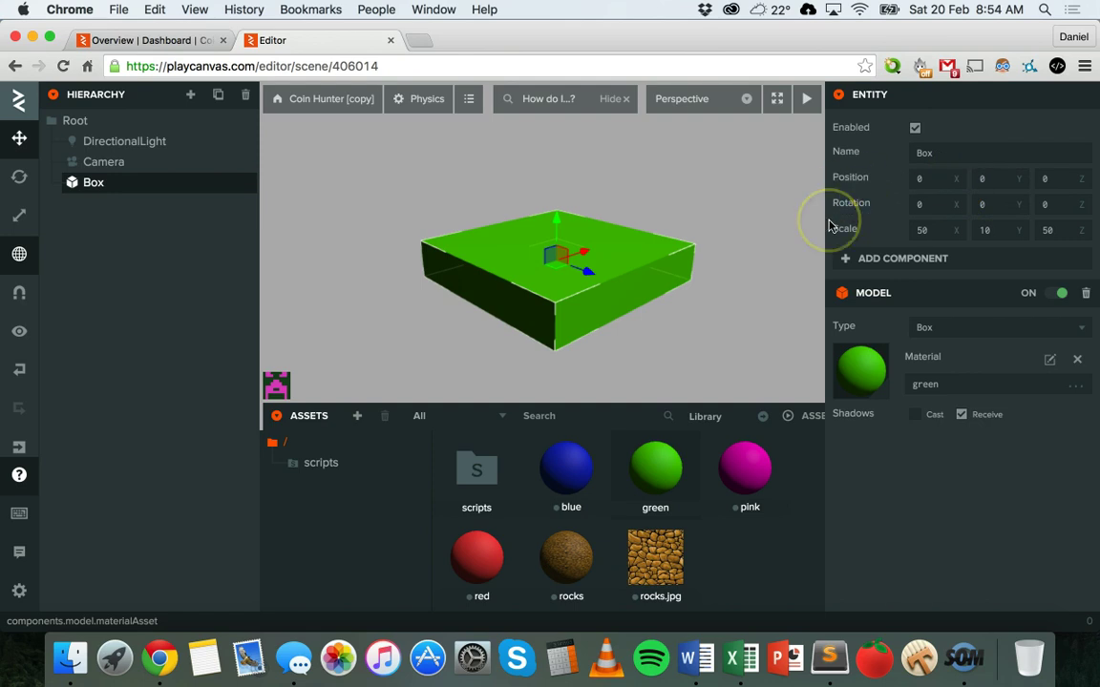
# Add a Collision component to the box, with its type set to Box
pyautogui.click(872, 267)
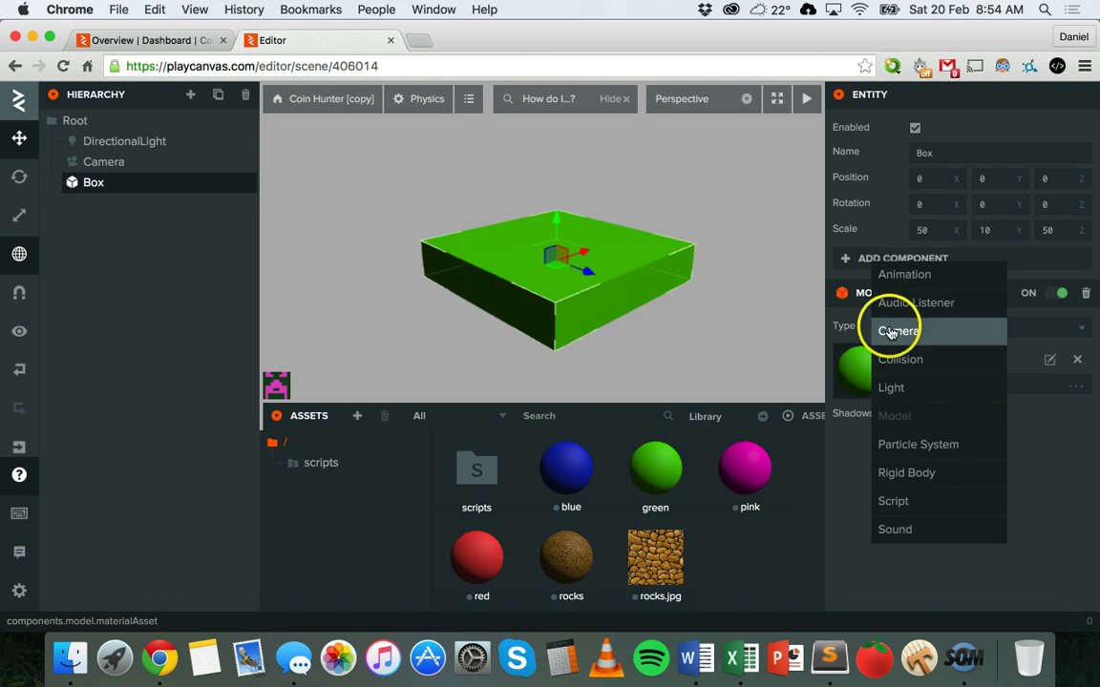
pyautogui.click(898, 363)
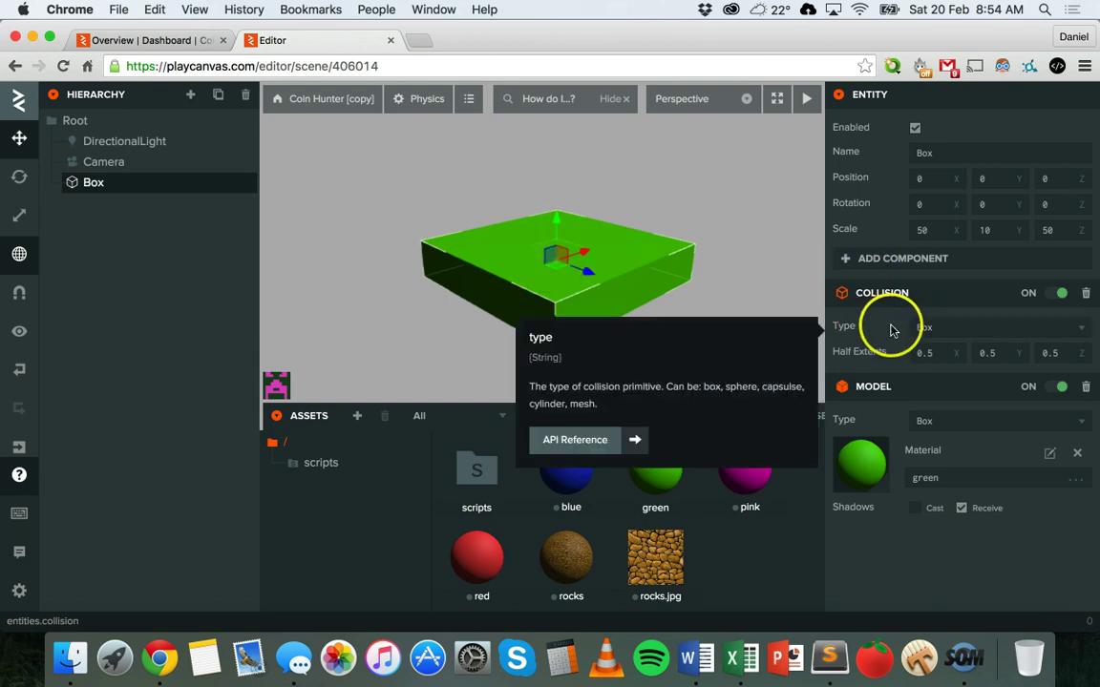
pyautogui.click(947, 328)
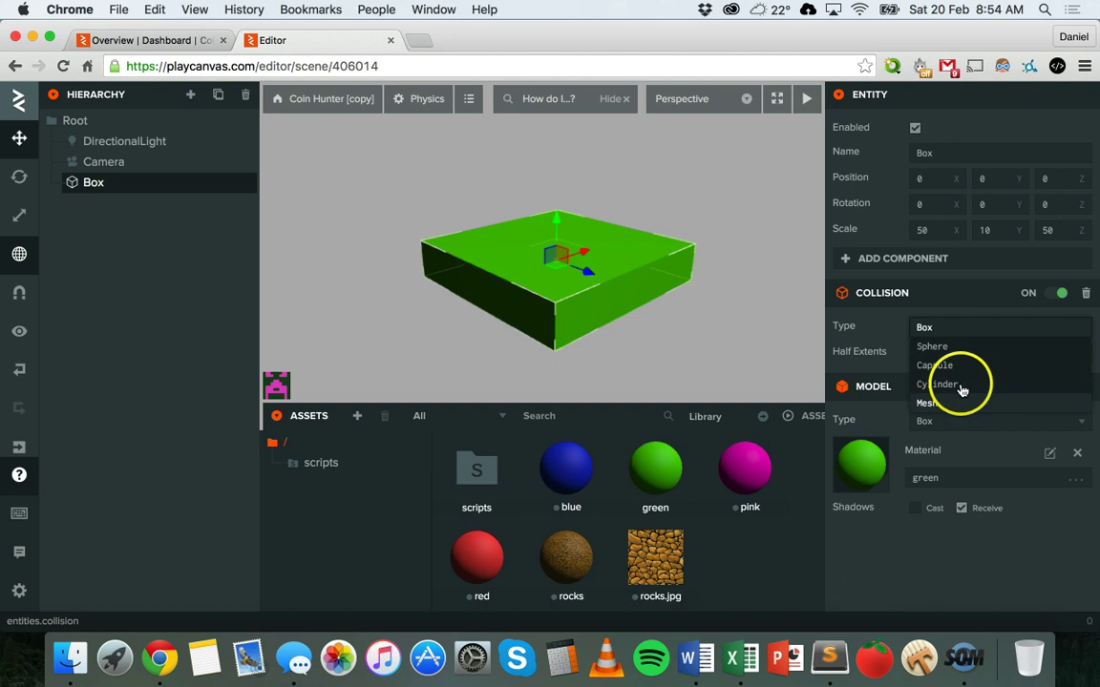
pyautogui.click(943, 330)
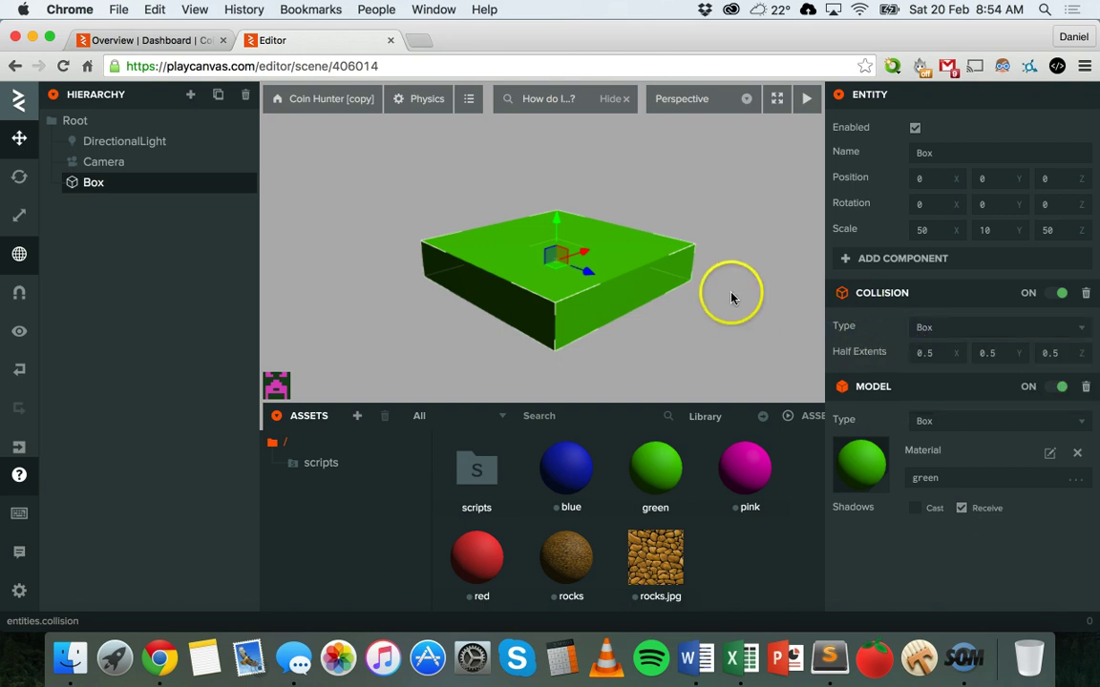
# Set the box's collision half extents to 25 on X, 5 on Y and 25 on Z
pyautogui.click(918, 353)
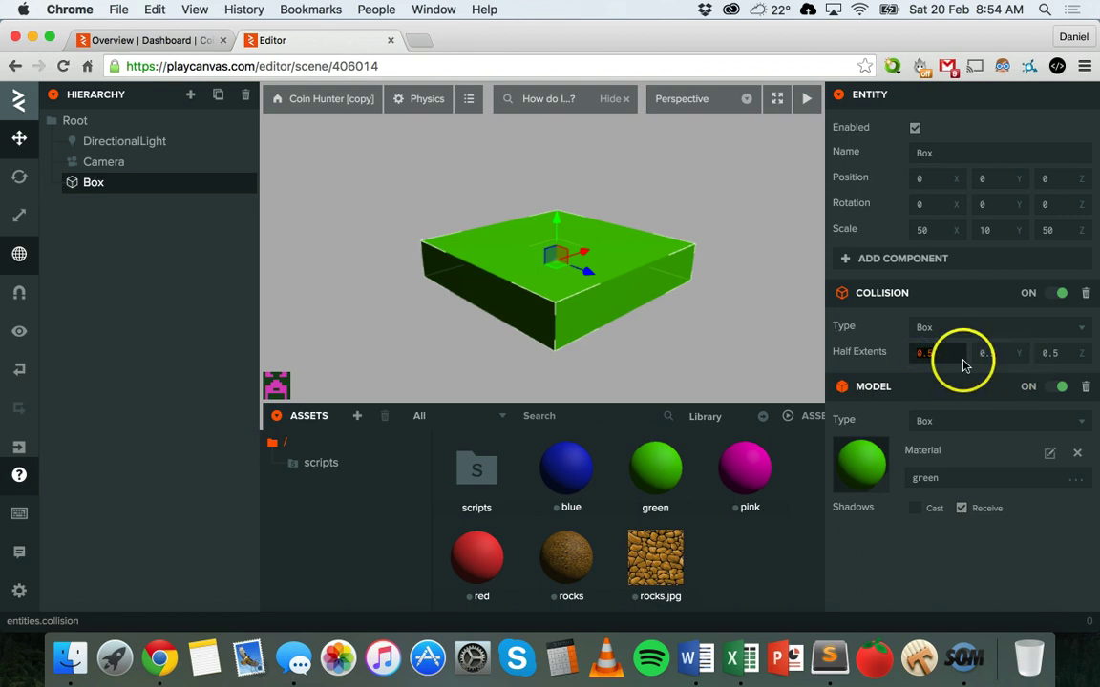
pyautogui.click(987, 353)
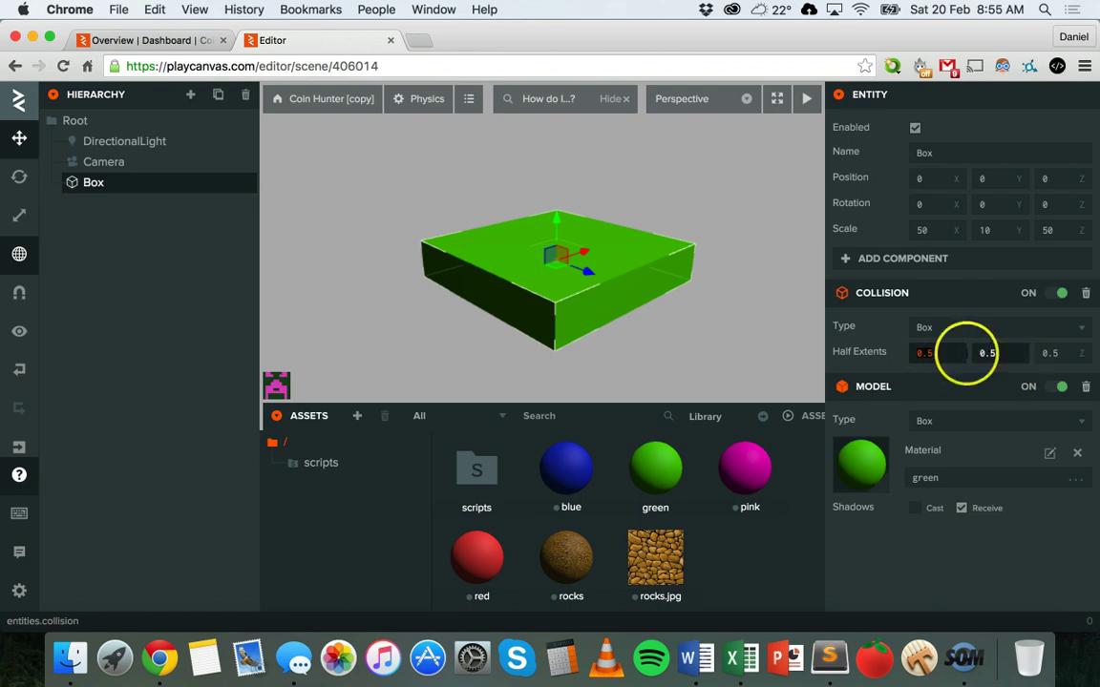
pyautogui.click(928, 348)
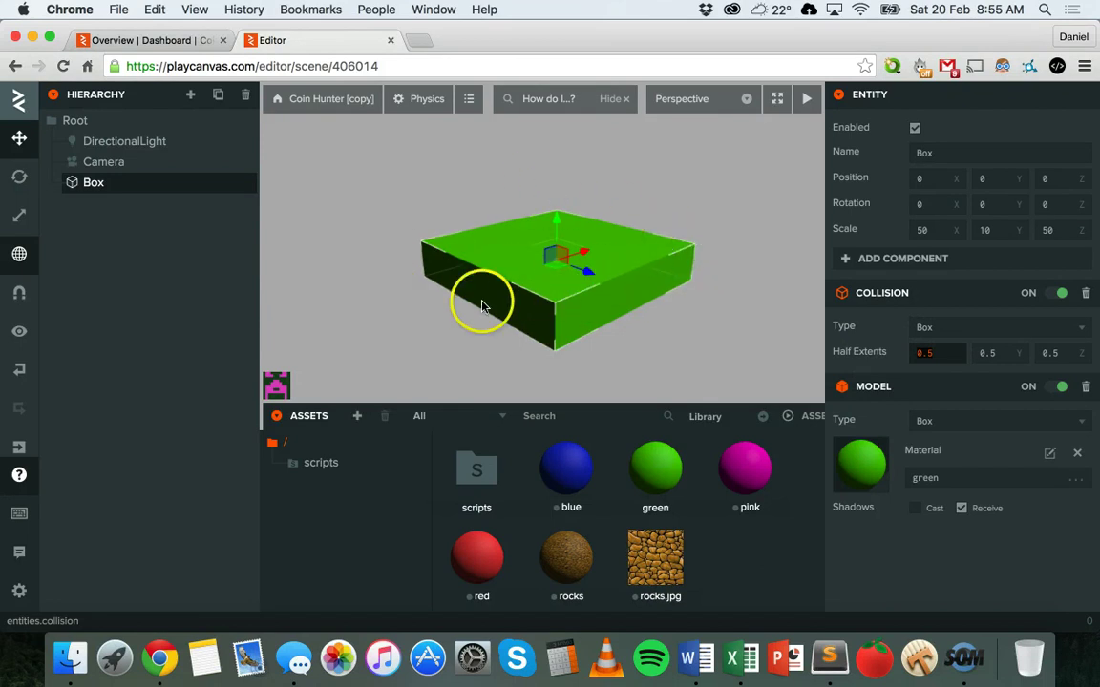
pyautogui.moveTo(877, 352)
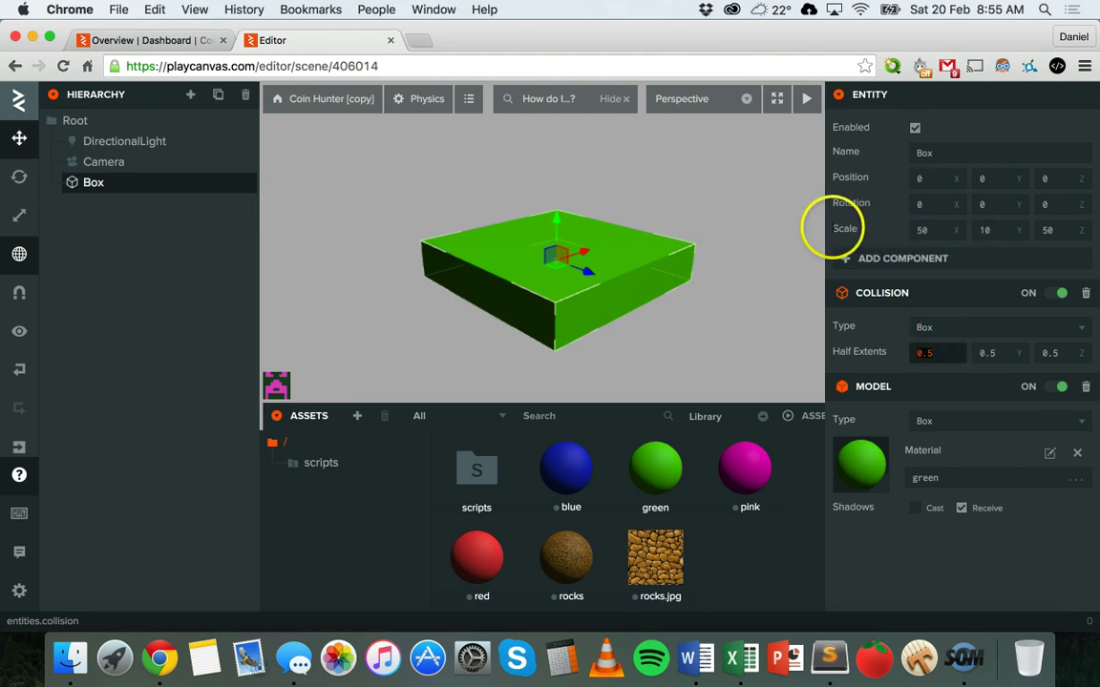
pyautogui.moveTo(888, 230)
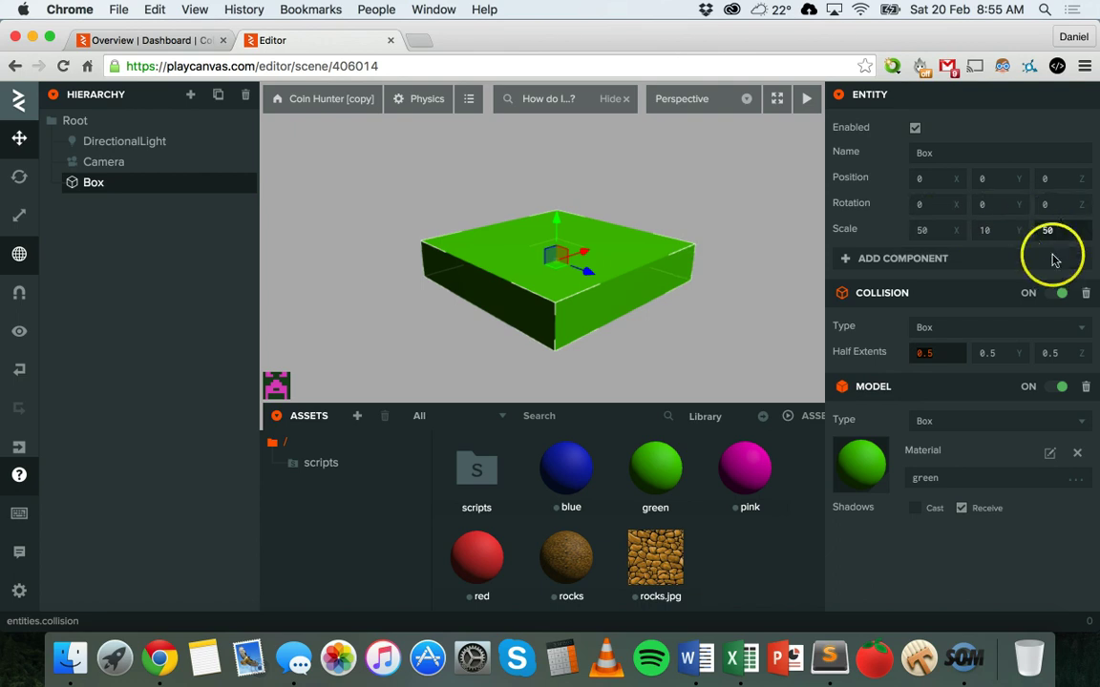
pyautogui.click(933, 352)
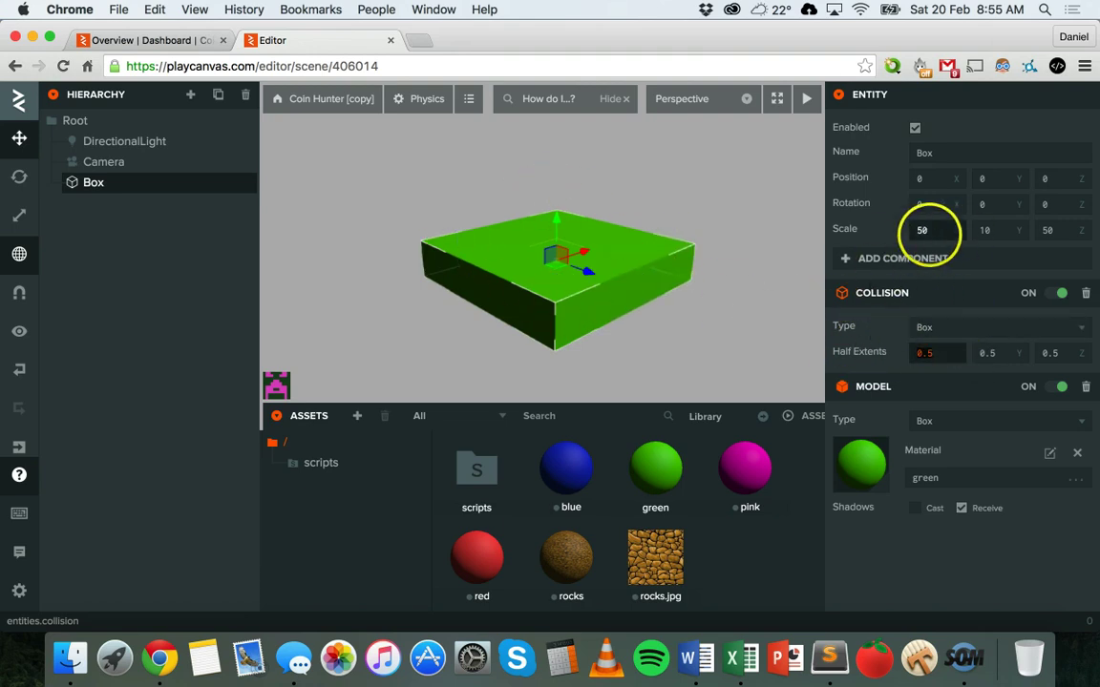
pyautogui.write('25')
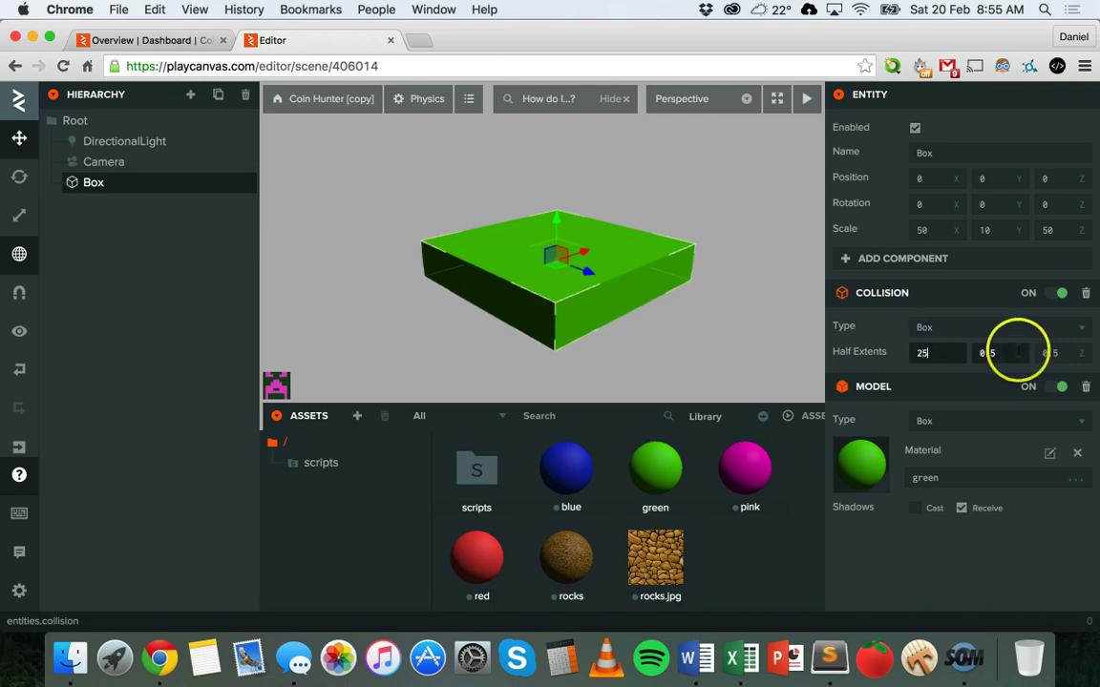
pyautogui.click(986, 352)
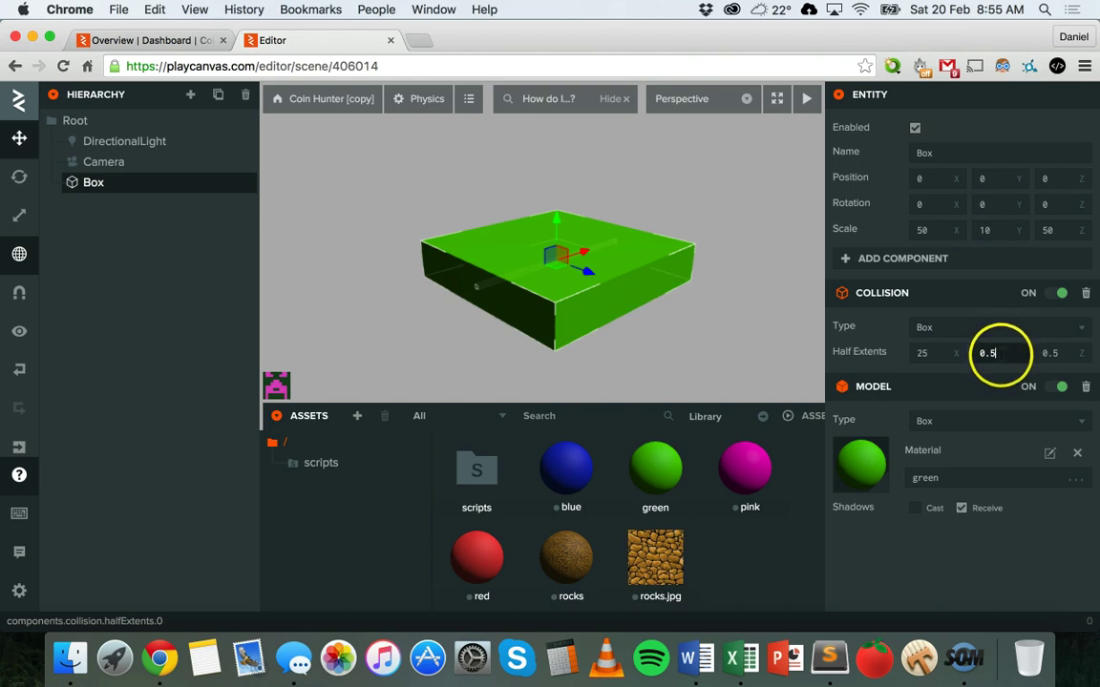
pyautogui.click(953, 353)
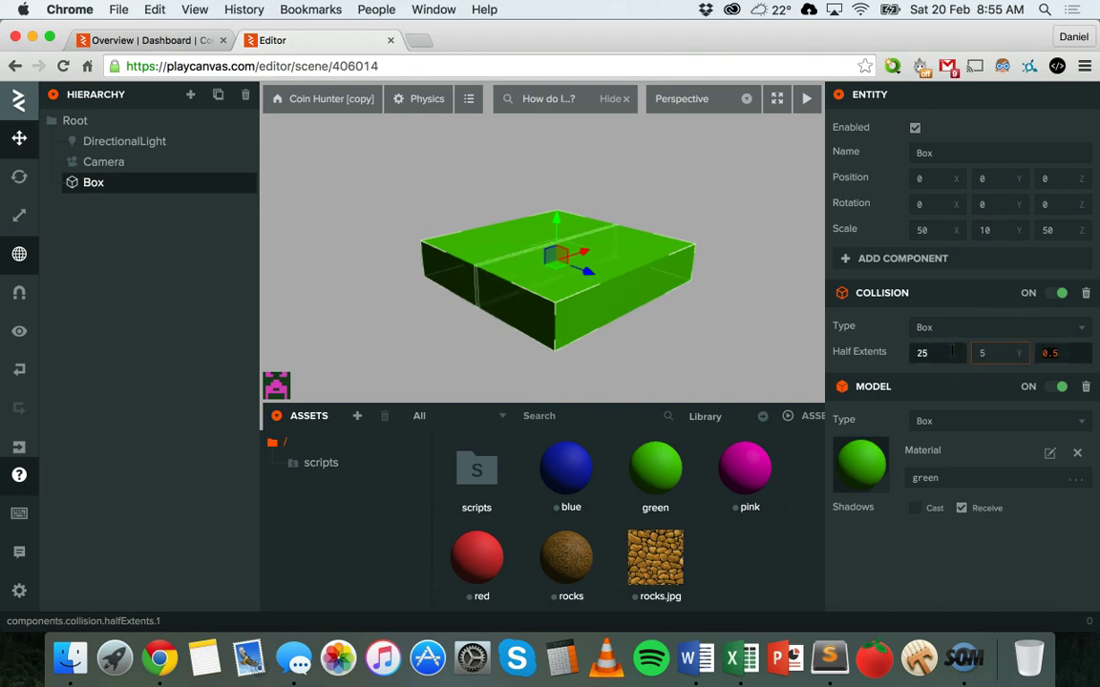
pyautogui.write('5')
pyautogui.press('Tab')
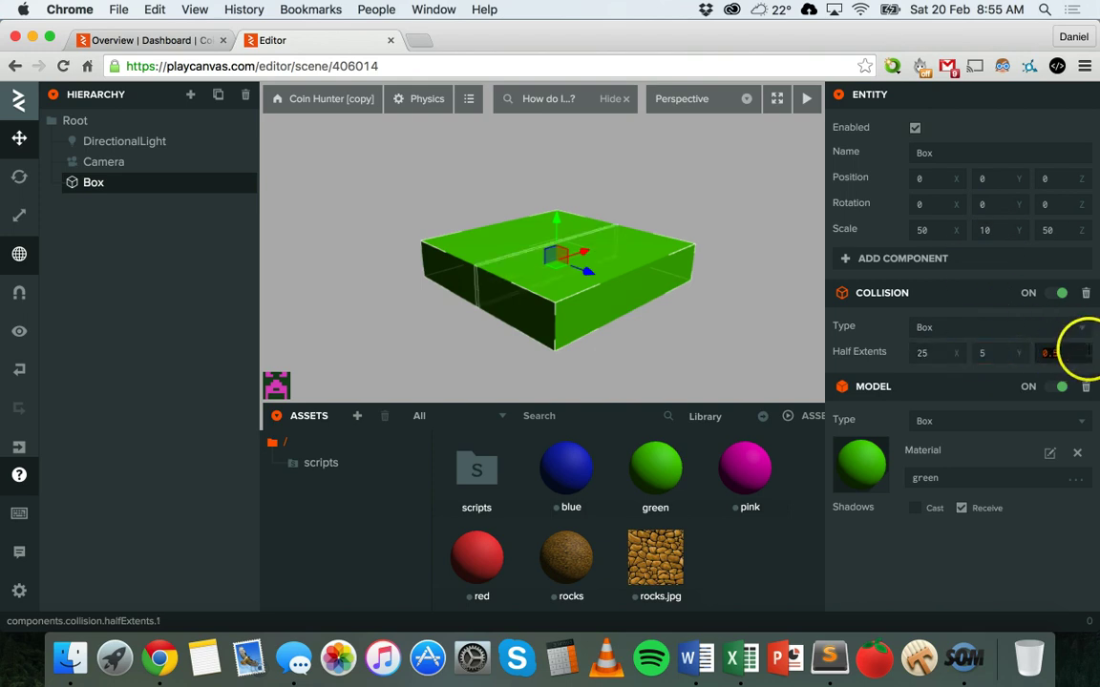
pyautogui.write('25')
pyautogui.press('Return')
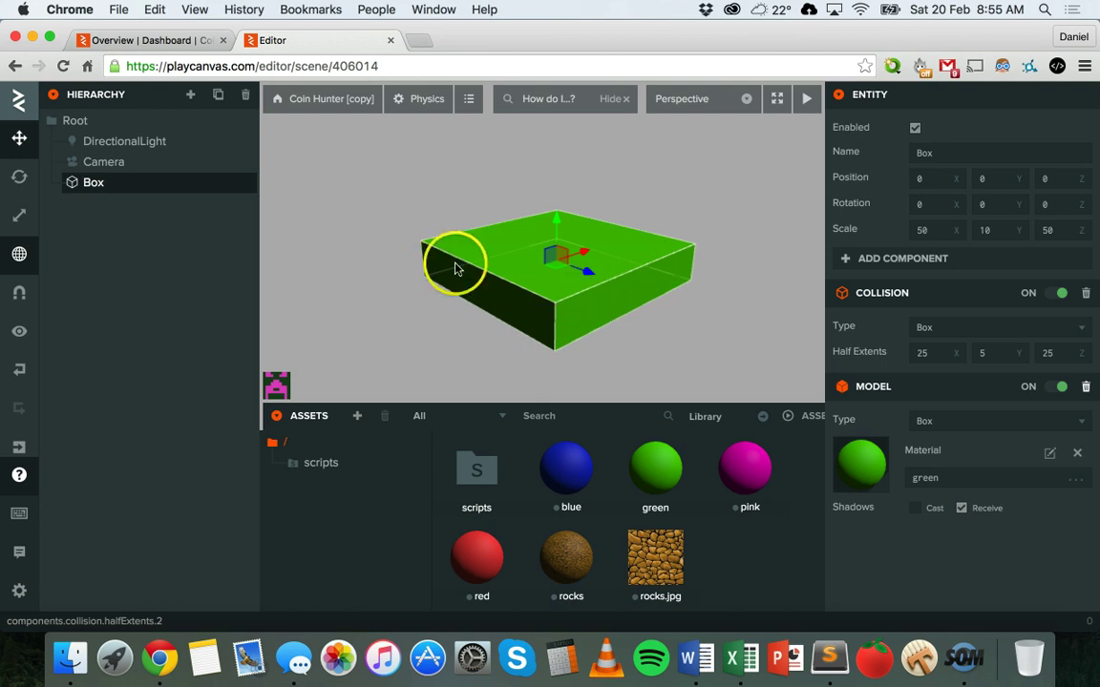
# Reduce the collision's X half extent to 20 so it is narrower than the green box
pyautogui.moveTo(625, 312); pyautogui.dragTo(730, 294)
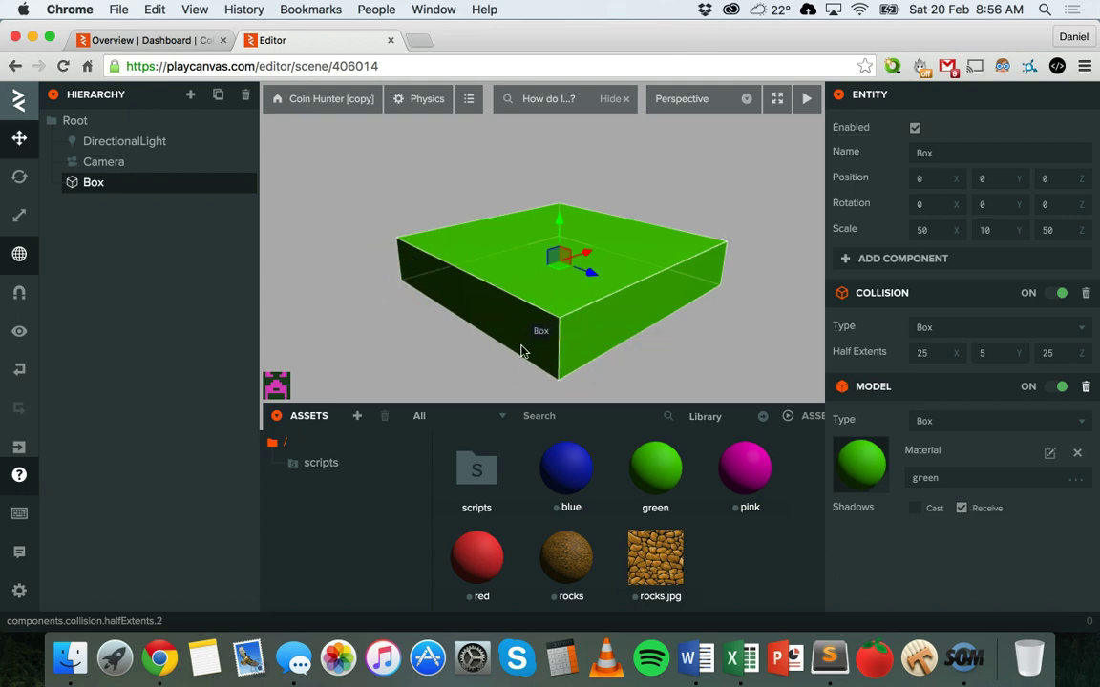
pyautogui.moveTo(417, 326); pyautogui.dragTo(631, 368)
pyautogui.moveTo(730, 308); pyautogui.dragTo(528, 316)
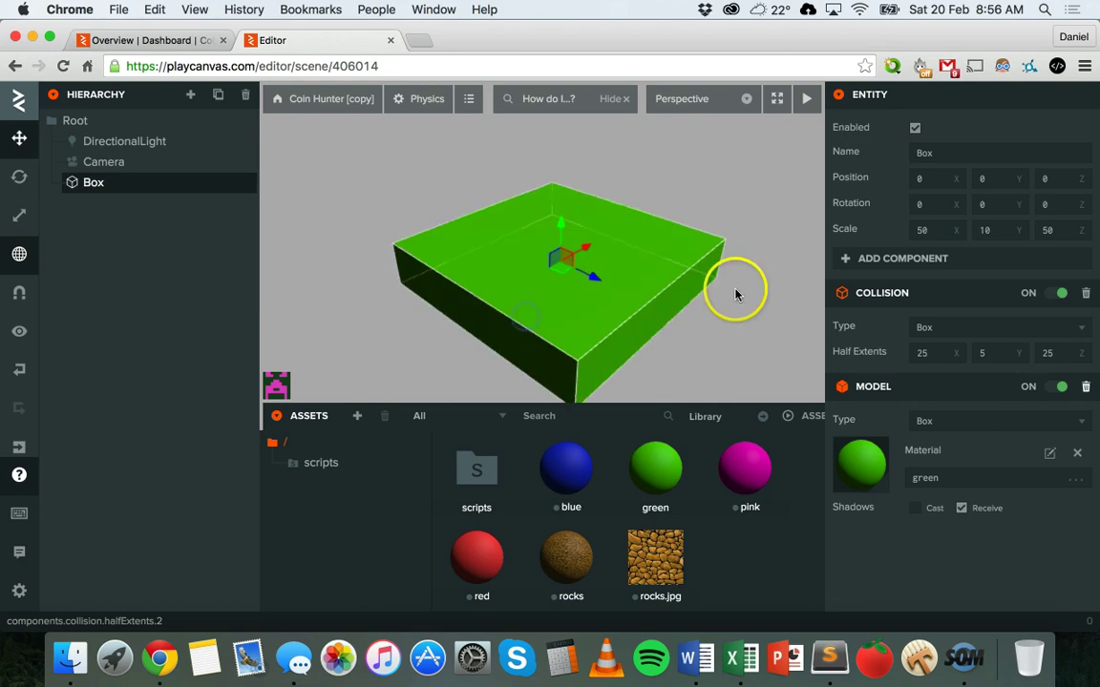
pyautogui.moveTo(735, 294); pyautogui.dragTo(695, 287)
pyautogui.click(940, 352)
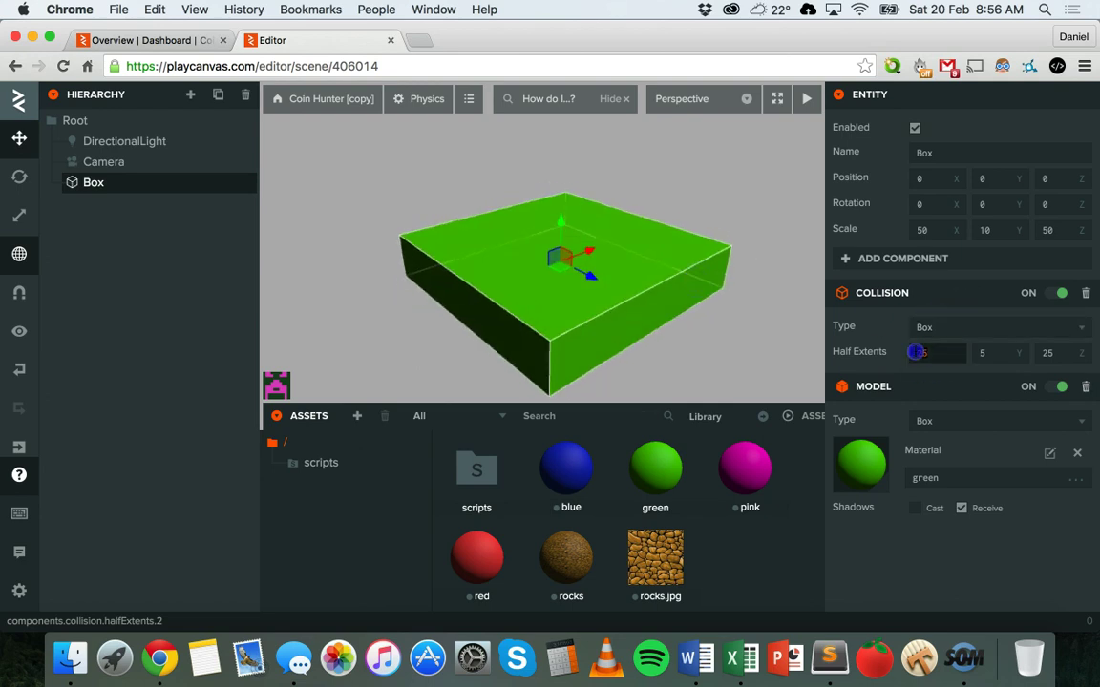
pyautogui.click(1006, 352)
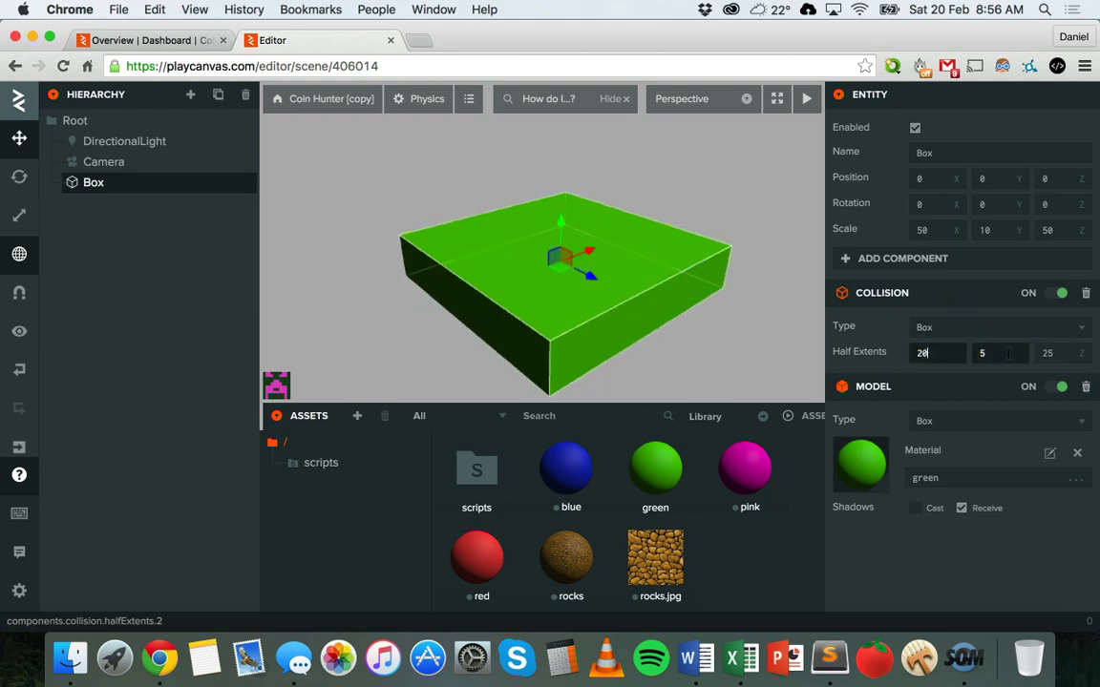
pyautogui.click(1007, 353)
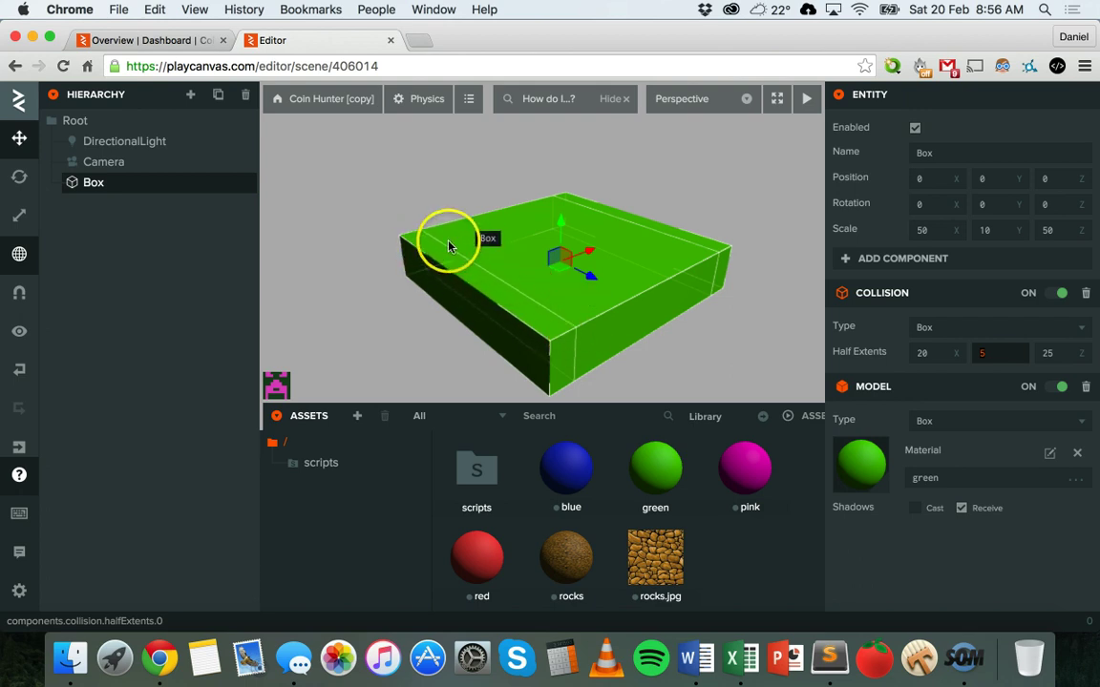
# Enlarge the collision's X half extent to 30 so it reaches beyond the green box
pyautogui.click(948, 355)
pyautogui.write('3')
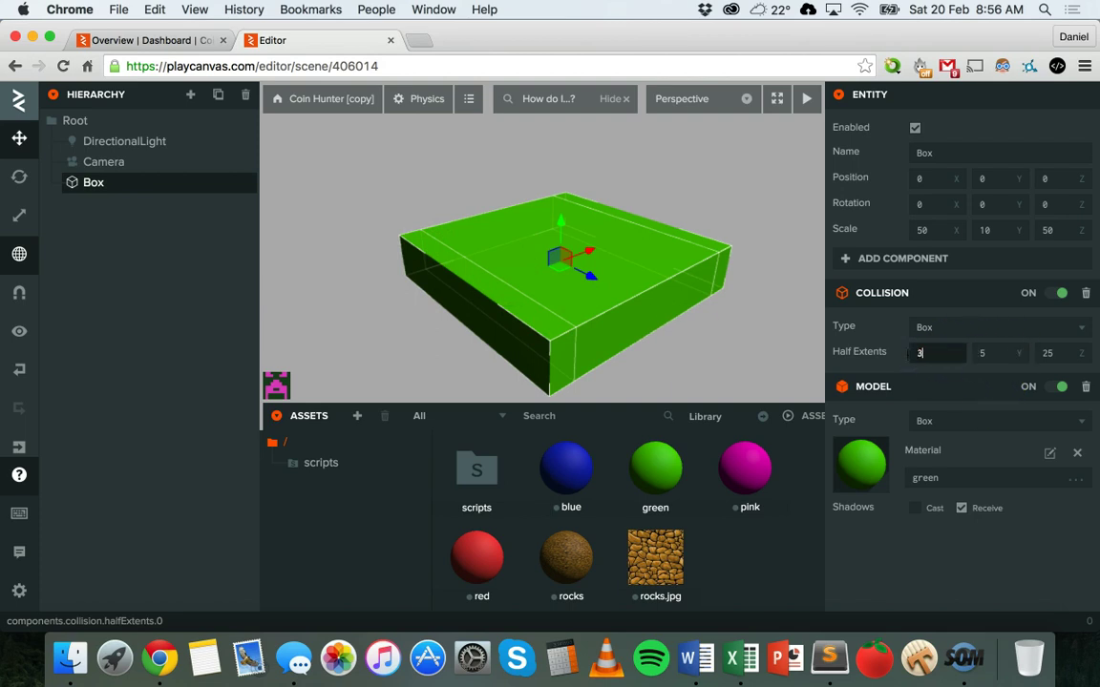
pyautogui.write('0')
pyautogui.press('Tab')
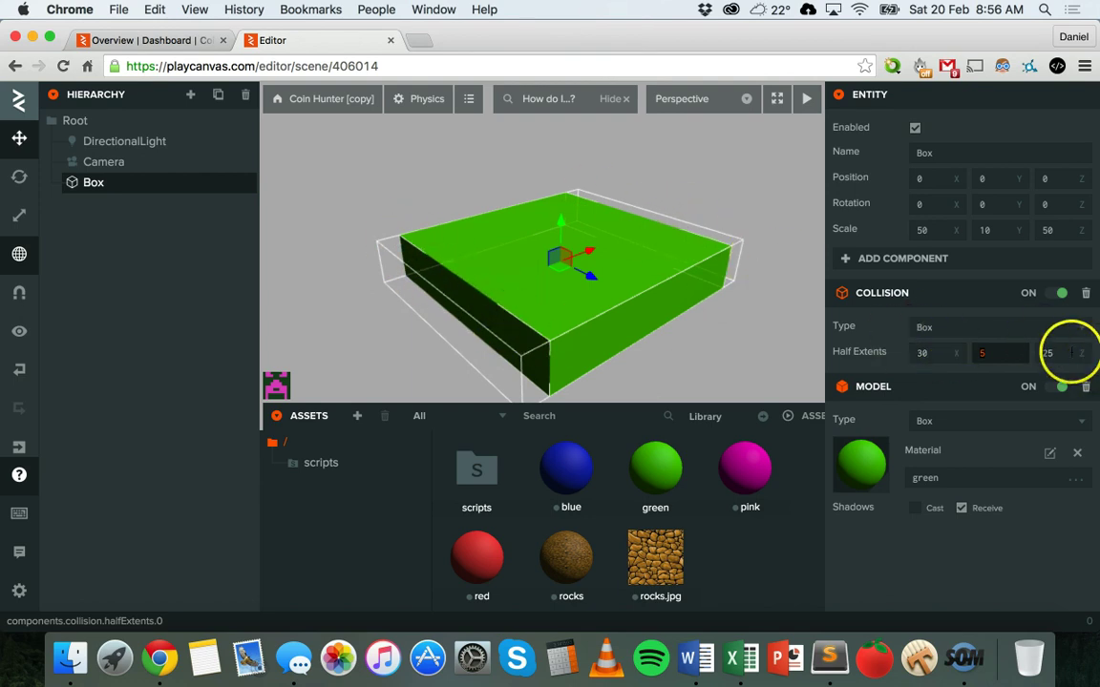
# Enlarge the box collision's Z half extent to 30 so it reaches beyond the green box in depth
pyautogui.click(1029, 352)
pyautogui.write('30')
pyautogui.press('Return')
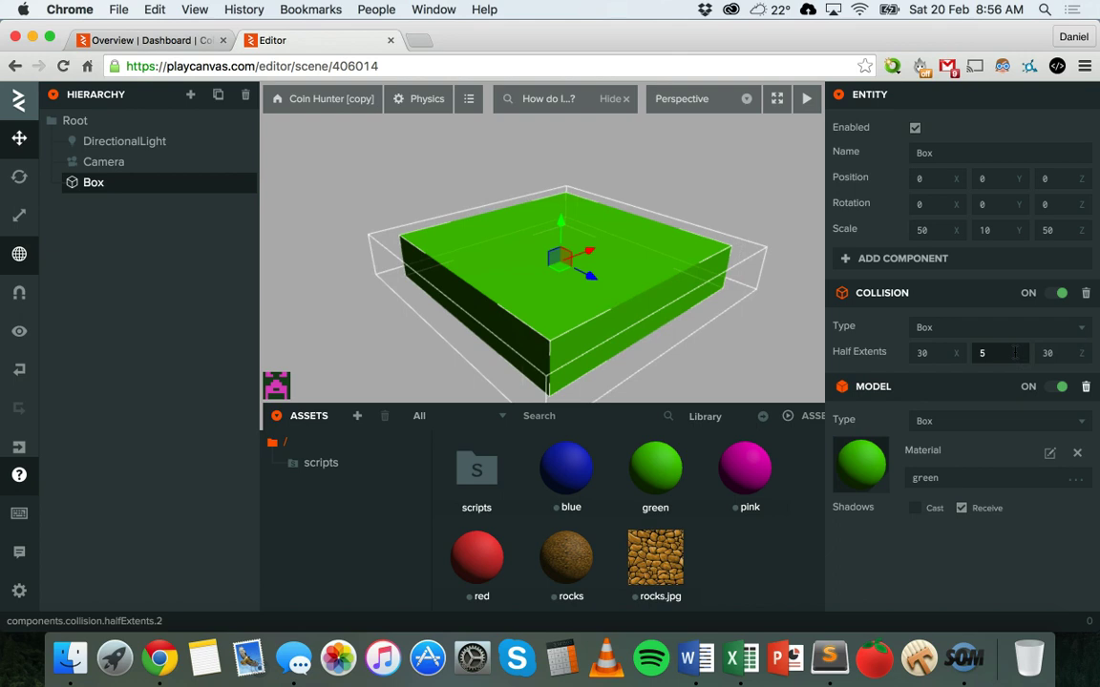
# Set the box collision's X and Z half extents to 25 so the collision matches the green box
pyautogui.click(911, 355)
pyautogui.write('25')
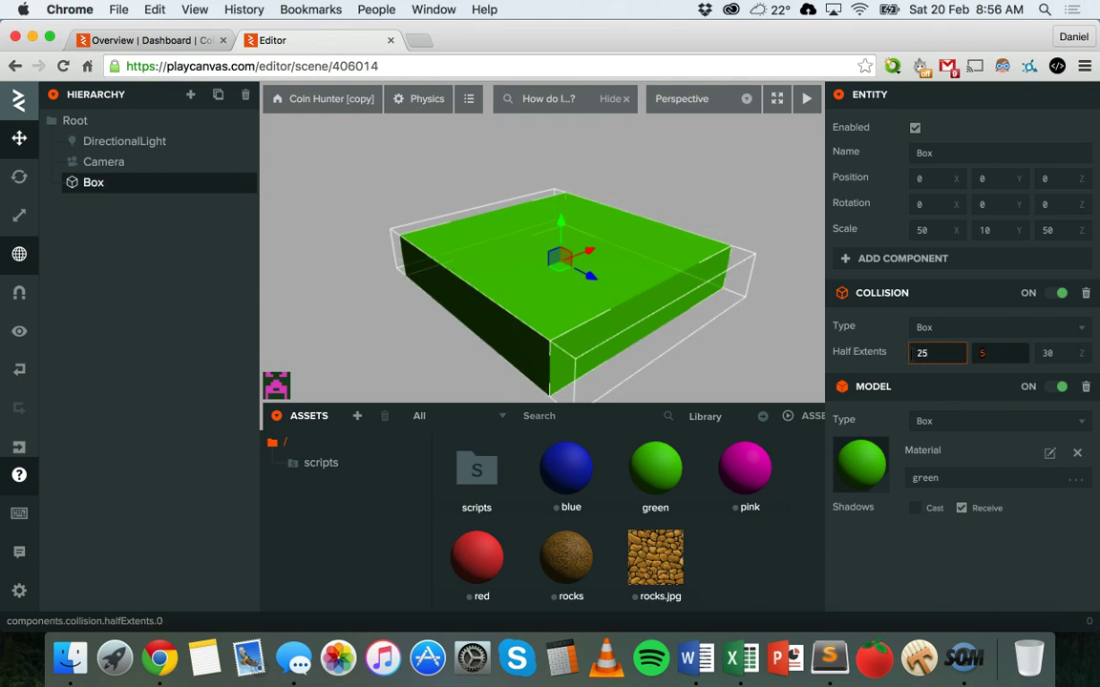
pyautogui.write('25')
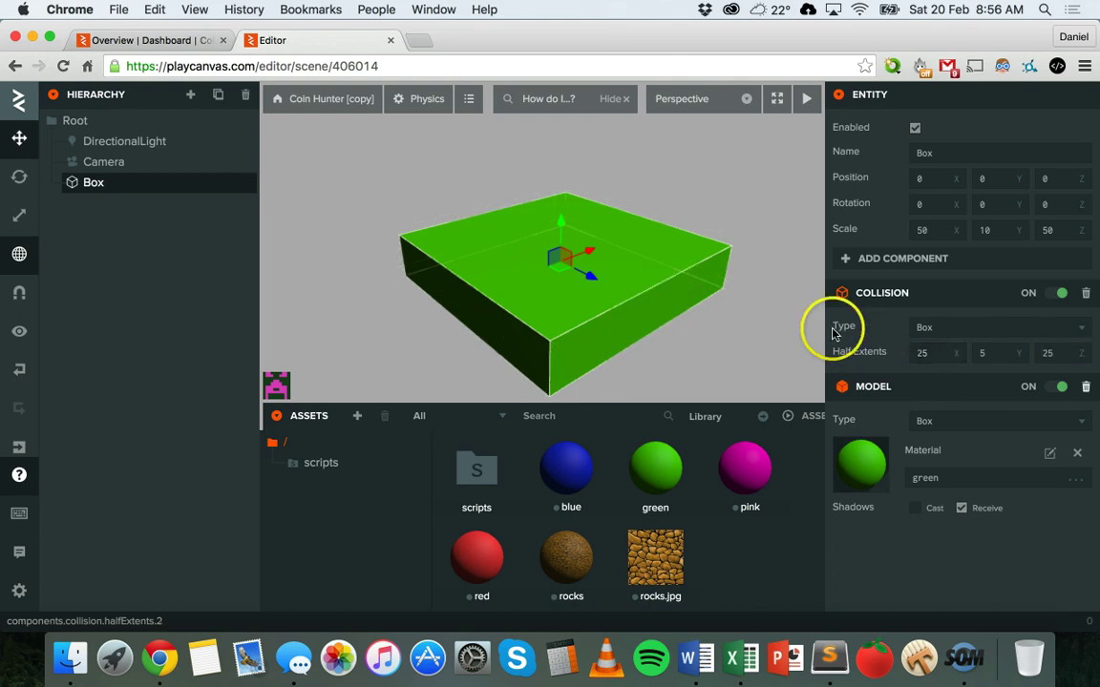
pyautogui.click(686, 315)
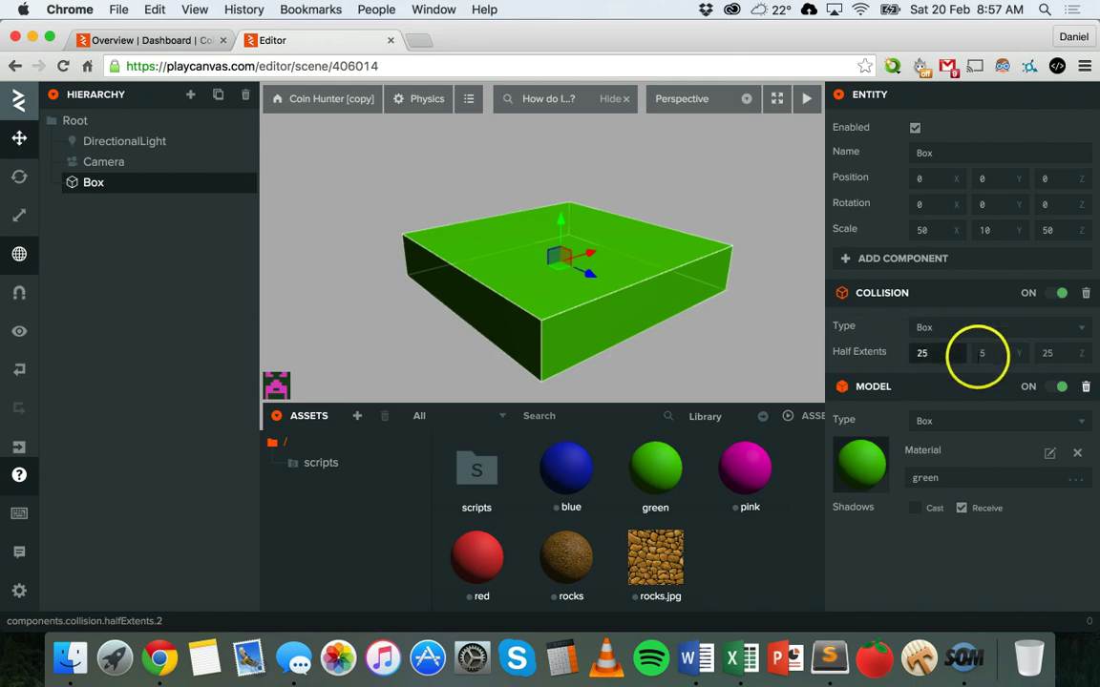
pyautogui.click(1024, 354)
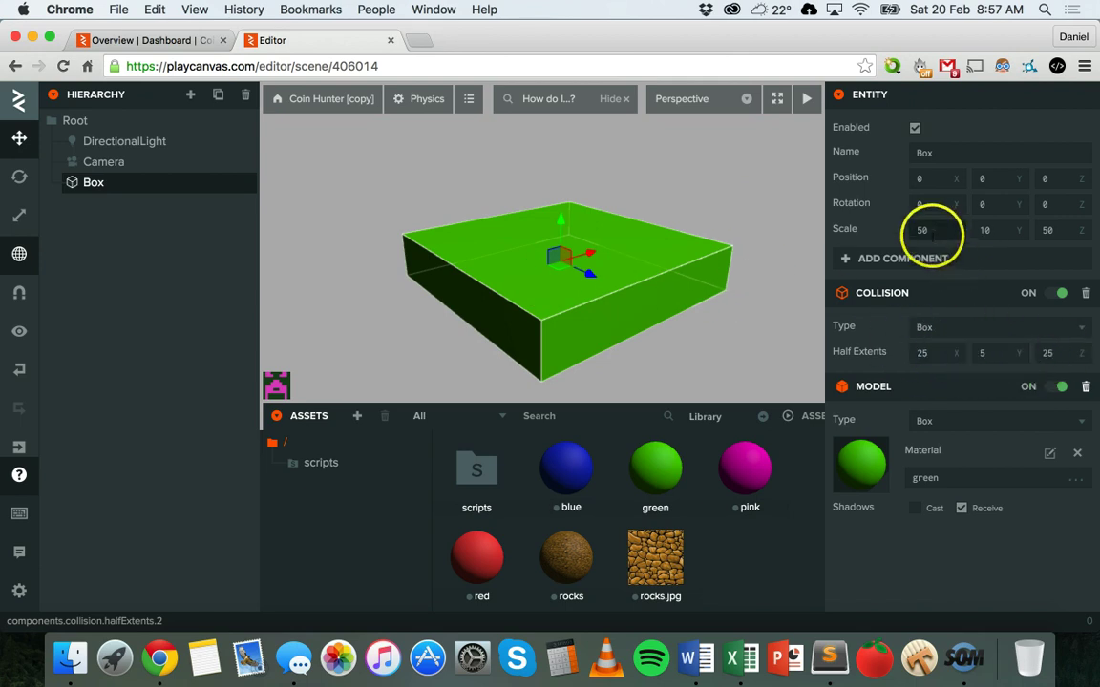
pyautogui.click(998, 230)
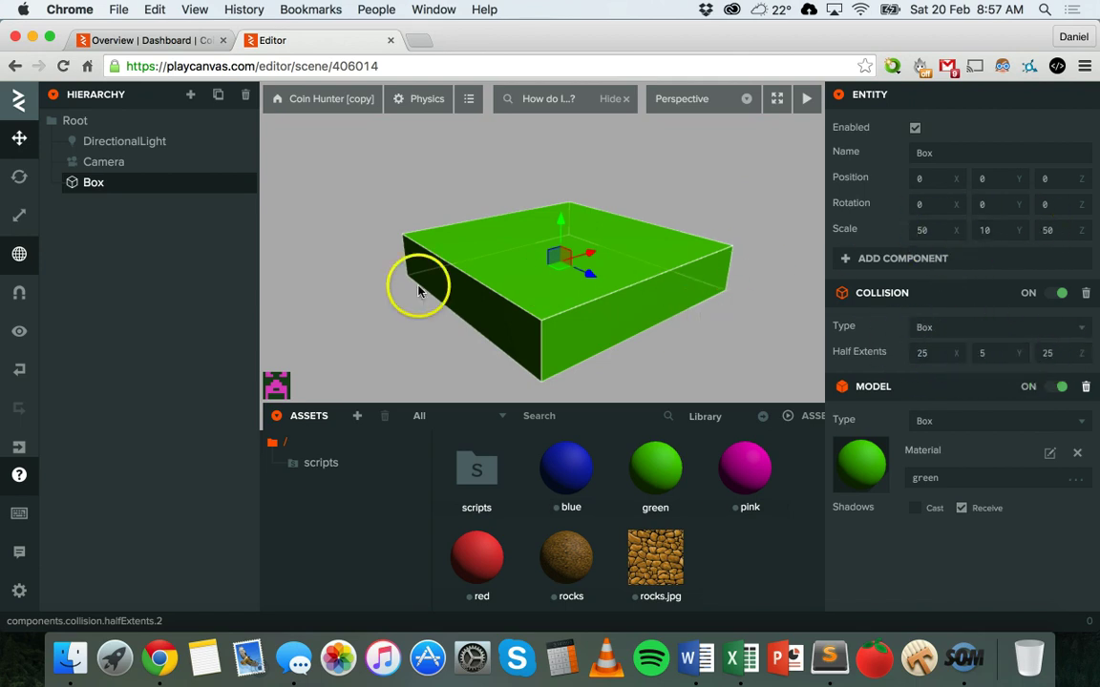
pyautogui.moveTo(401, 277); pyautogui.dragTo(668, 287)
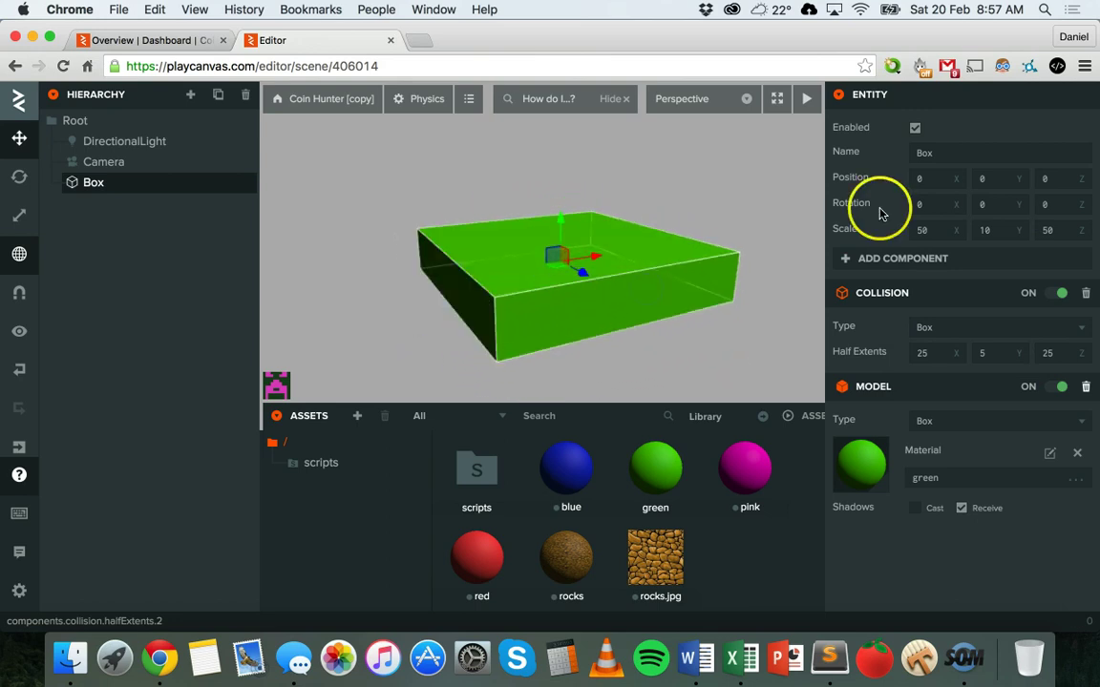
# Add a Rigid Body component to the green box, leaving its type as Static
pyautogui.click(917, 263)
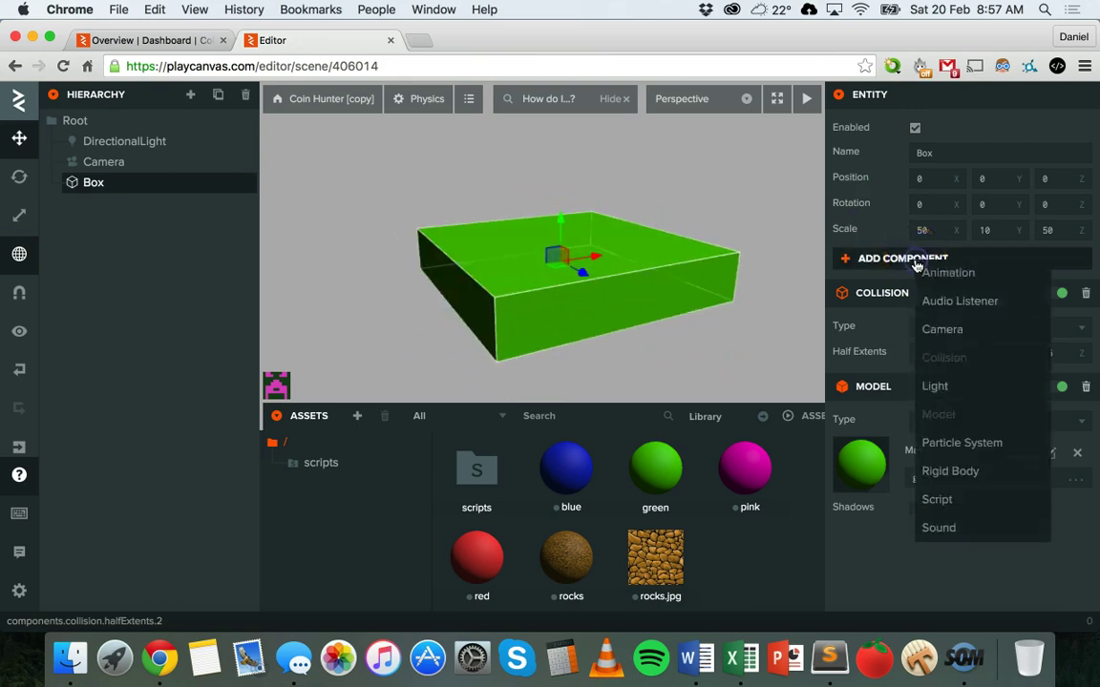
pyautogui.click(970, 474)
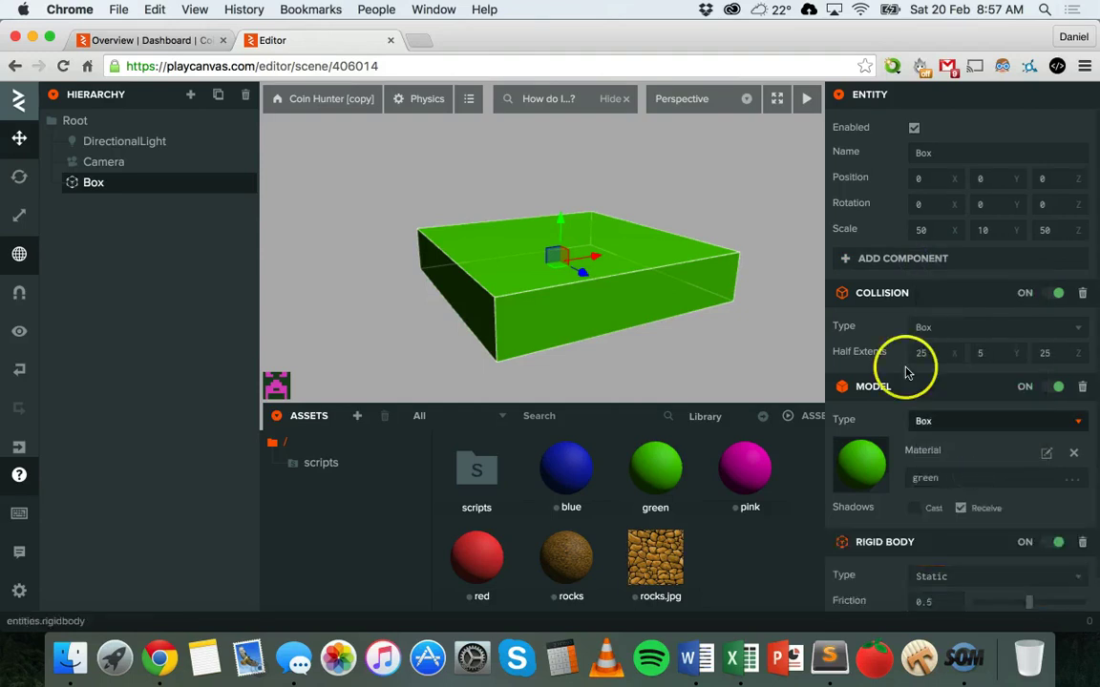
pyautogui.scroll(-1, 907, 350)
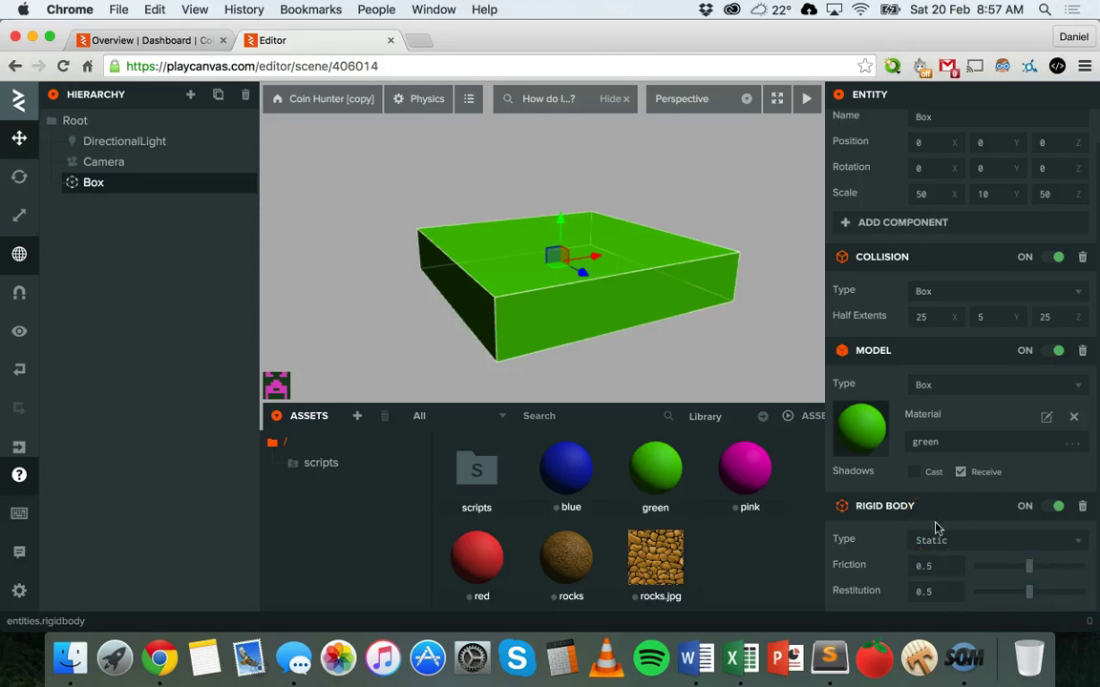
pyautogui.moveTo(427, 312); pyautogui.dragTo(470, 325)
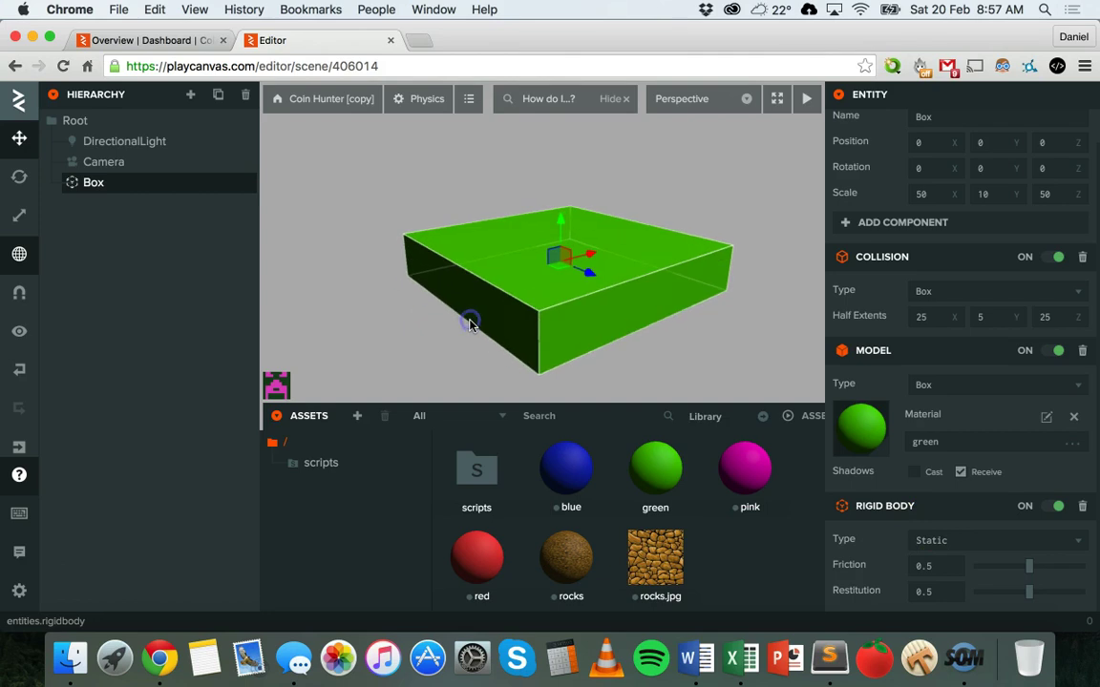
# Create a second box entity directly under Root in the scene hierarchy
pyautogui.click(74, 122)
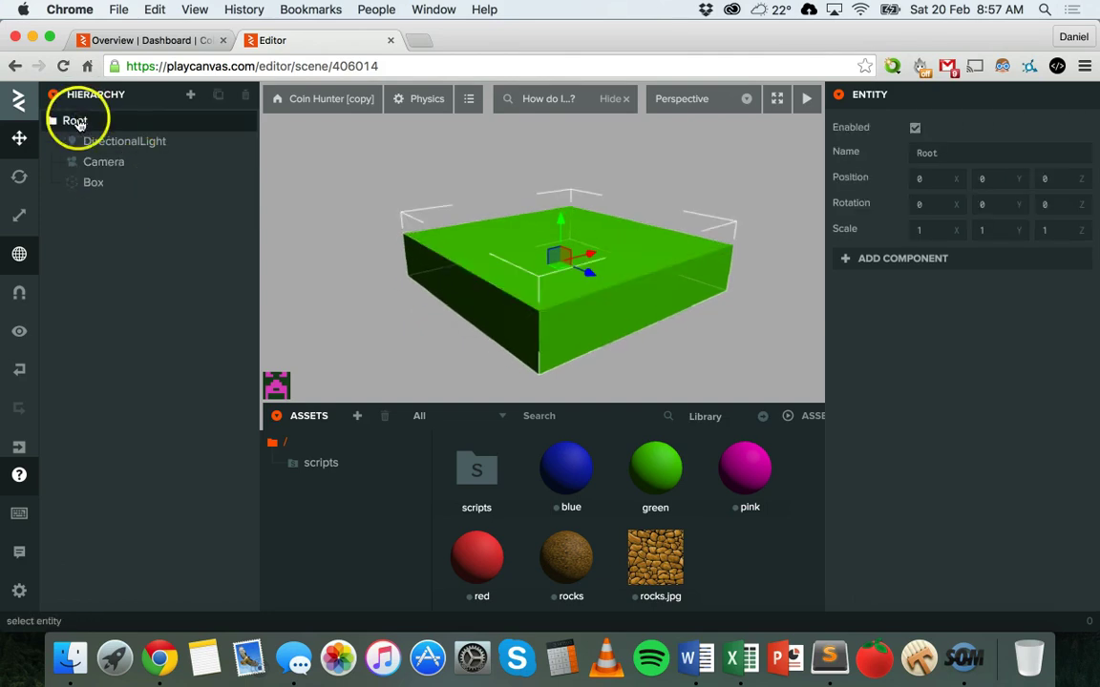
pyautogui.click(190, 95)
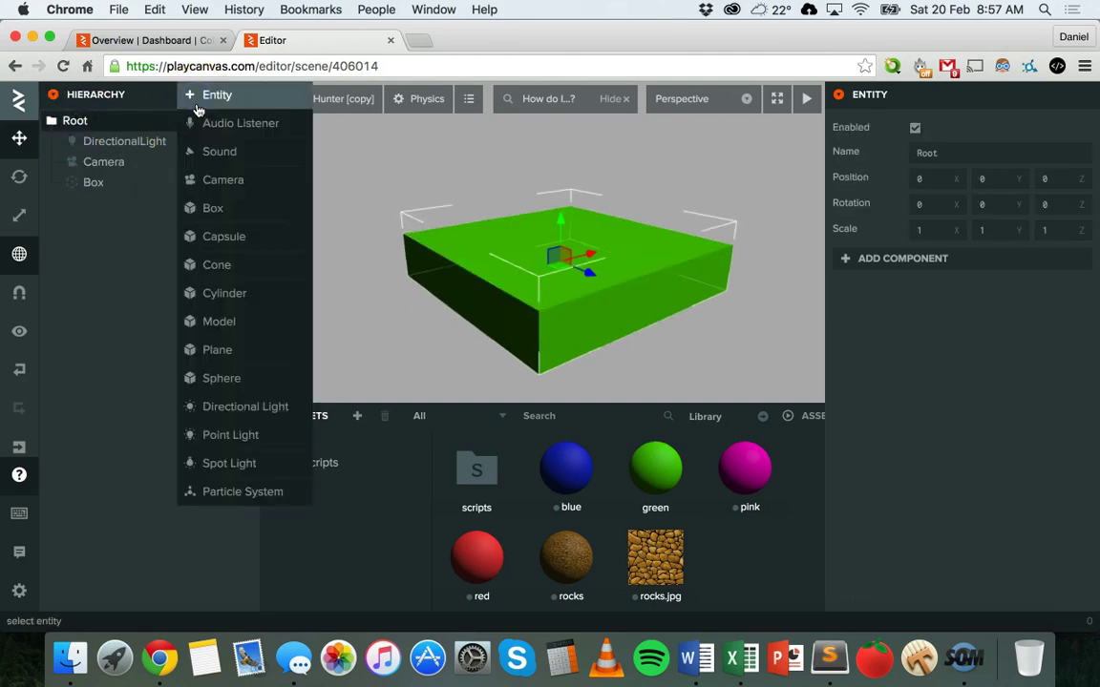
pyautogui.click(232, 210)
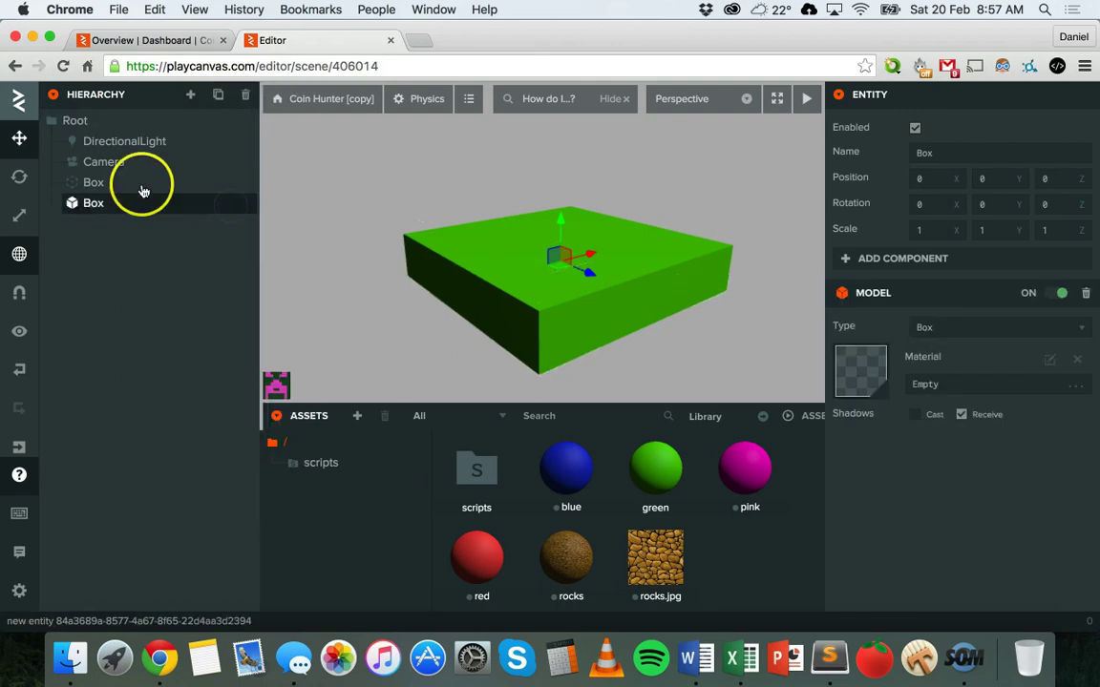
# Rename the large green box entity to Ground
pyautogui.click(165, 183)
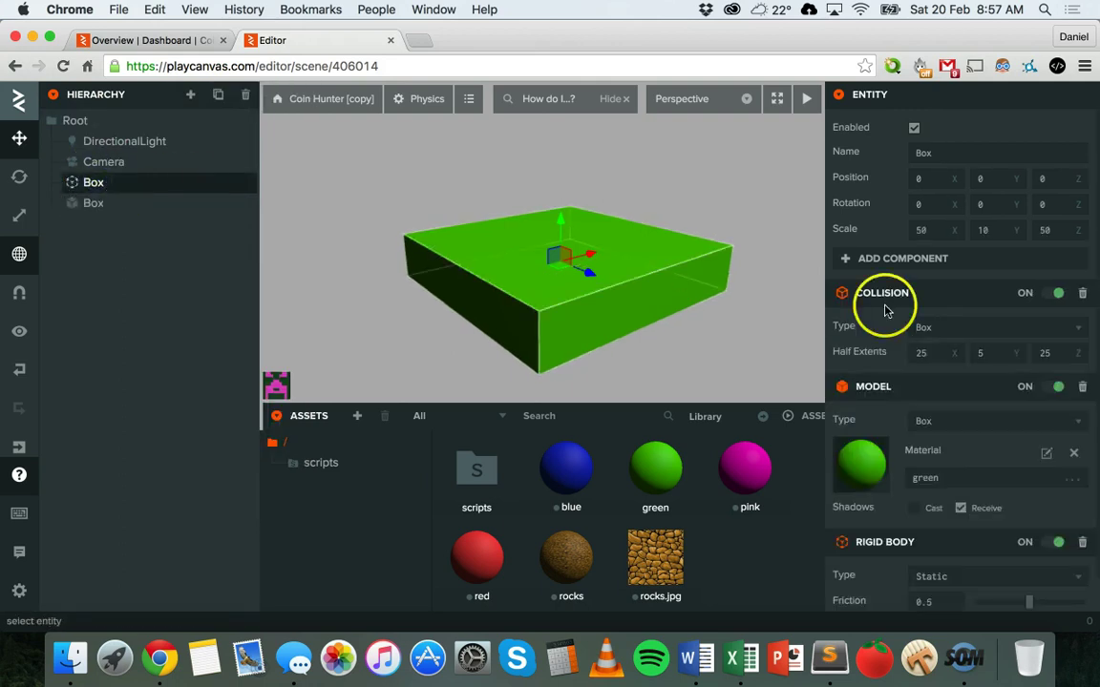
pyautogui.click(958, 153)
pyautogui.write('Grou')
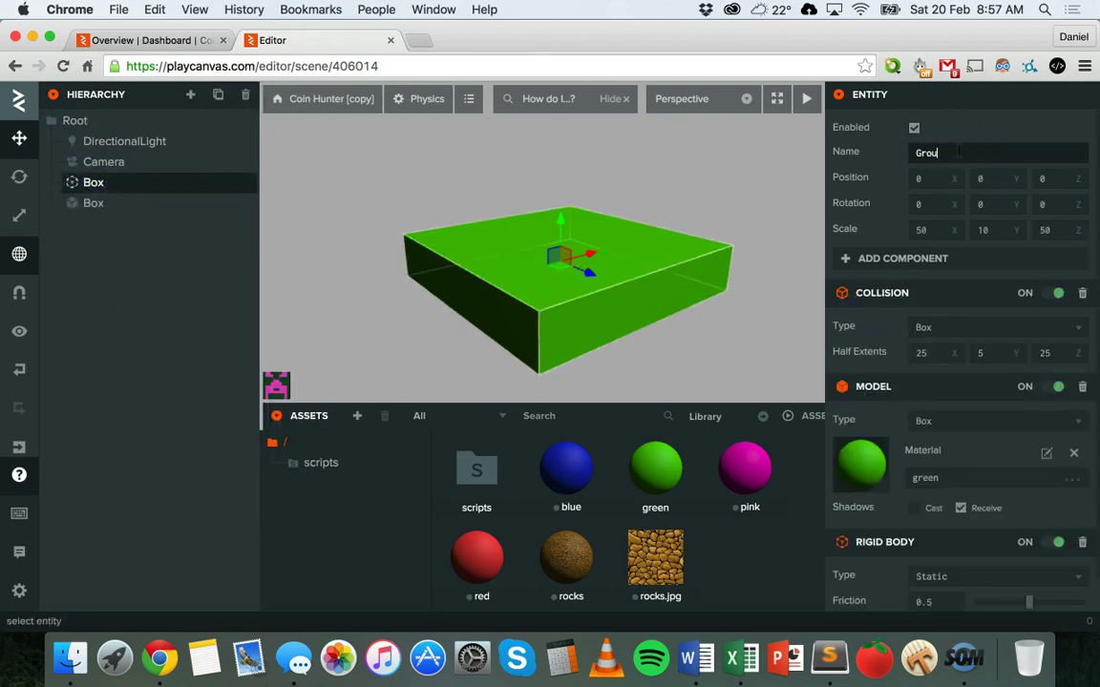
pyautogui.write('nd')
pyautogui.press('Return')
# Rename the newly created box entity to FallingObject
pyautogui.click(107, 203)
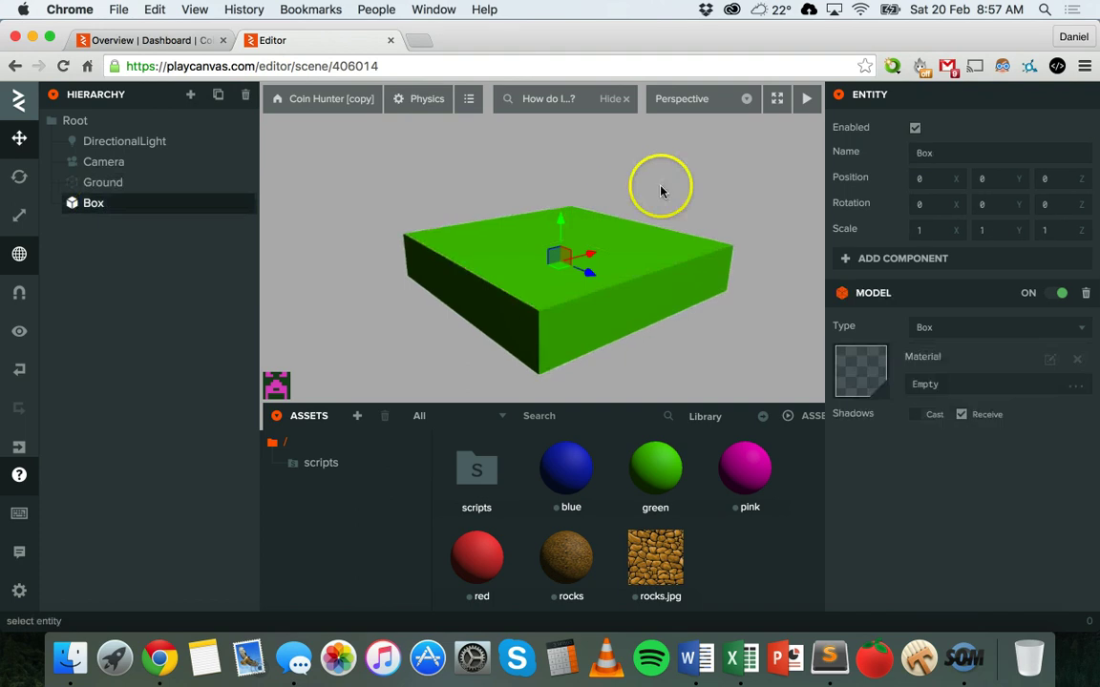
pyautogui.click(907, 153)
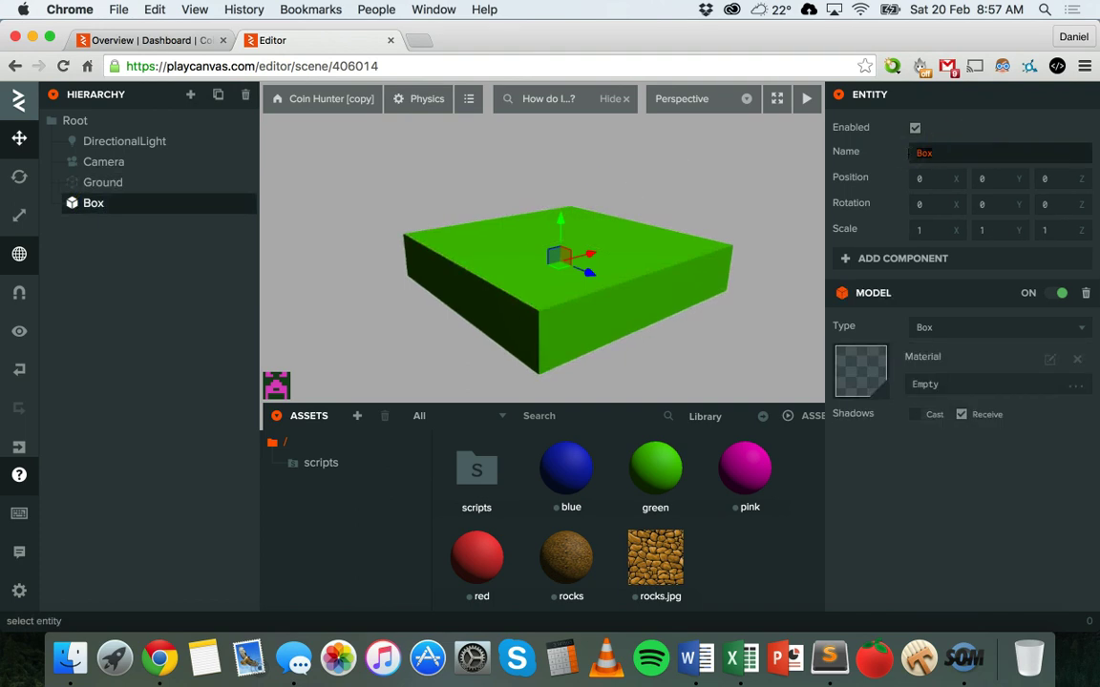
pyautogui.write('Fal')
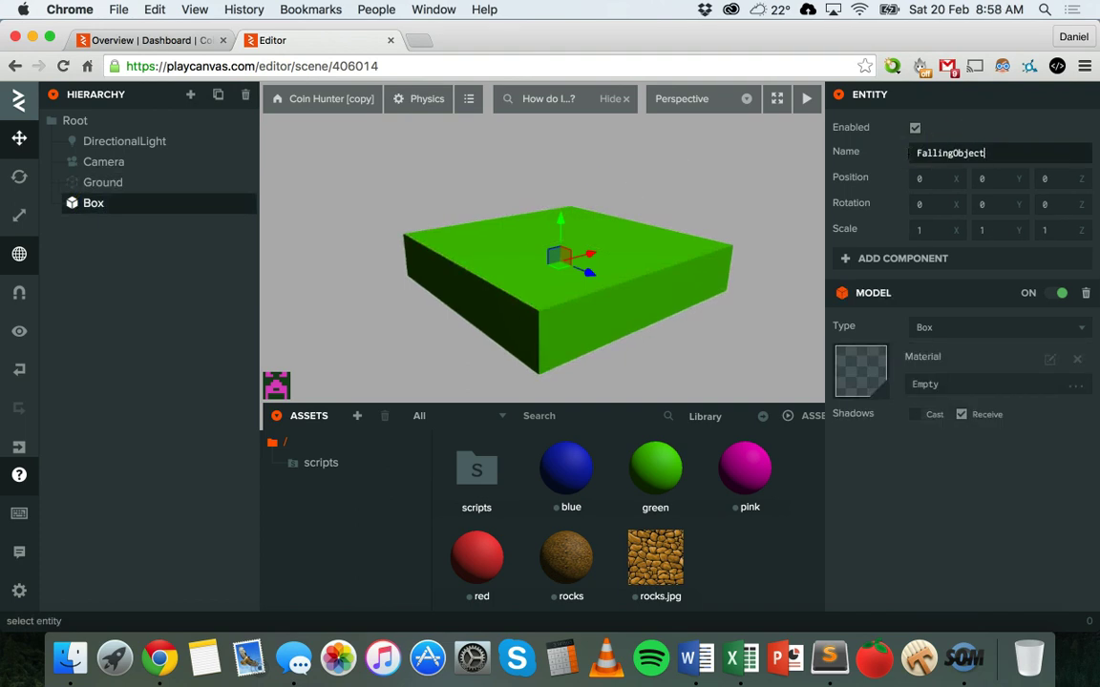
pyautogui.write('lingObject')
pyautogui.press('Tab')
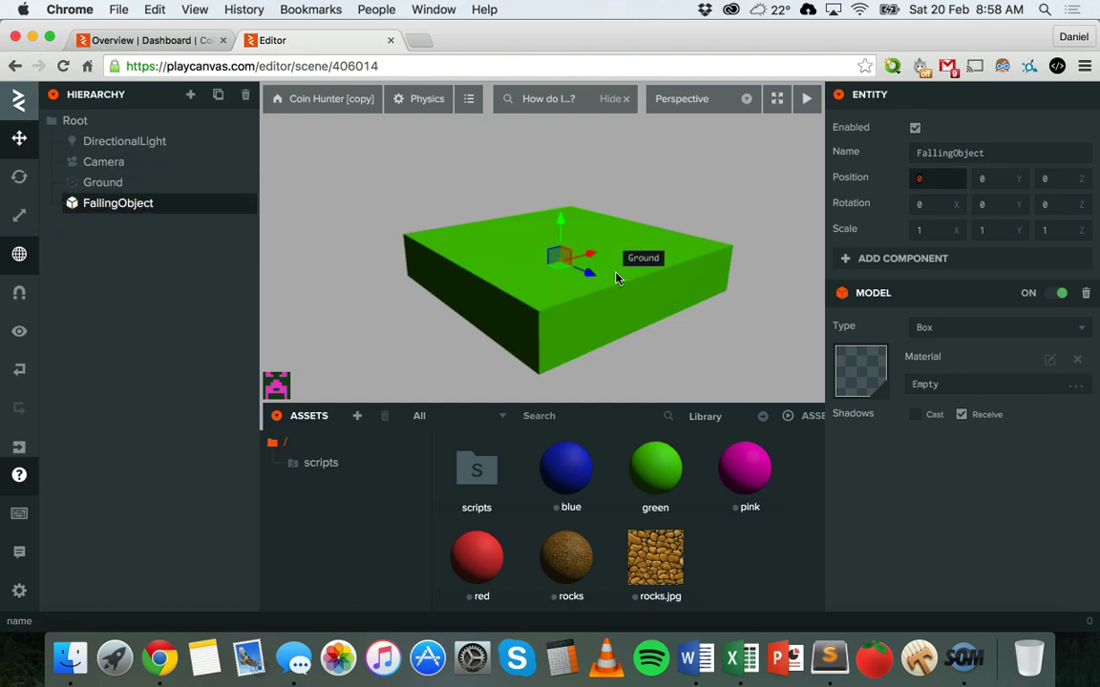
# Raise FallingObject straight up above the ground to a Y position of about 20.5
pyautogui.click(563, 219)
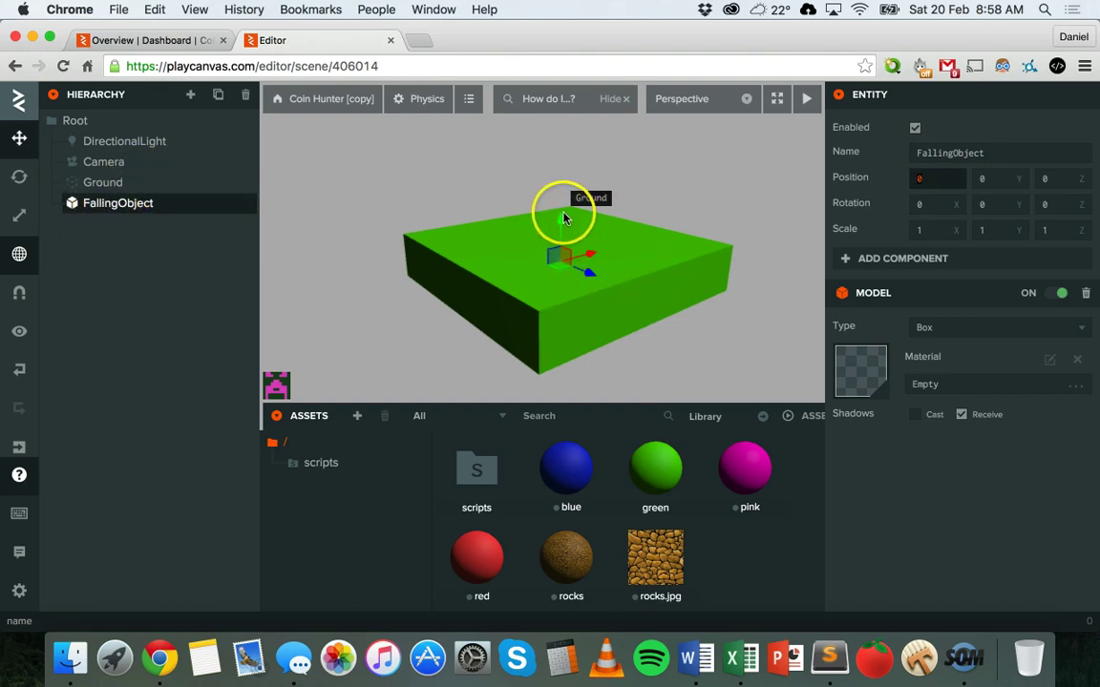
pyautogui.moveTo(564, 219); pyautogui.dragTo(556, 191)
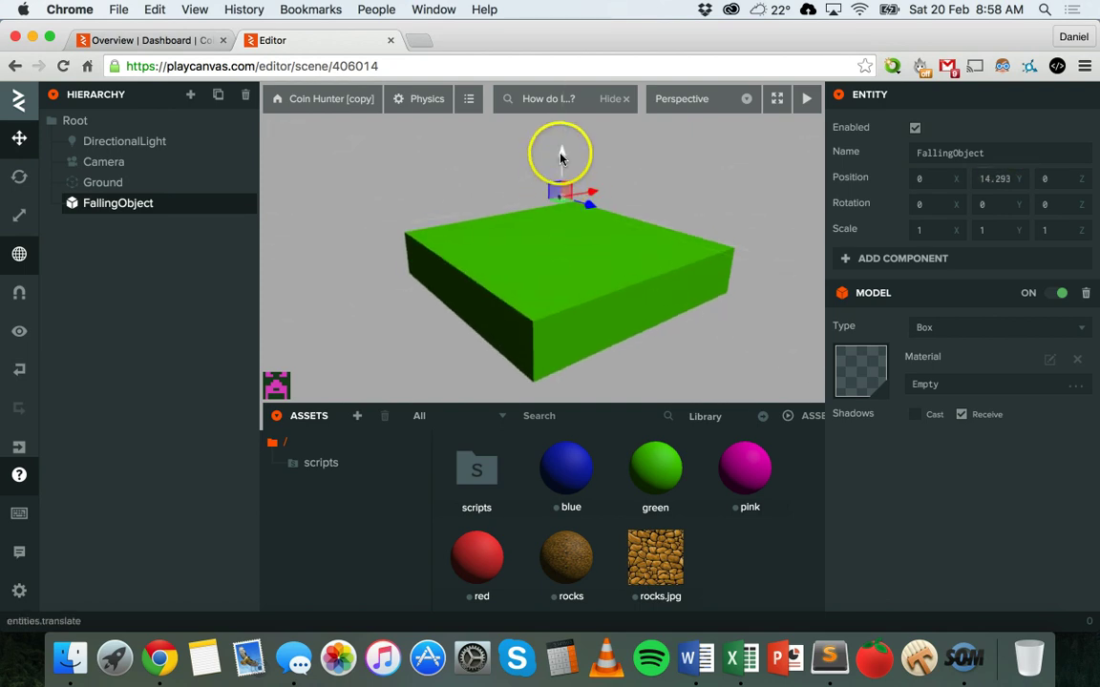
pyautogui.moveTo(561, 140); pyautogui.dragTo(560, 119)
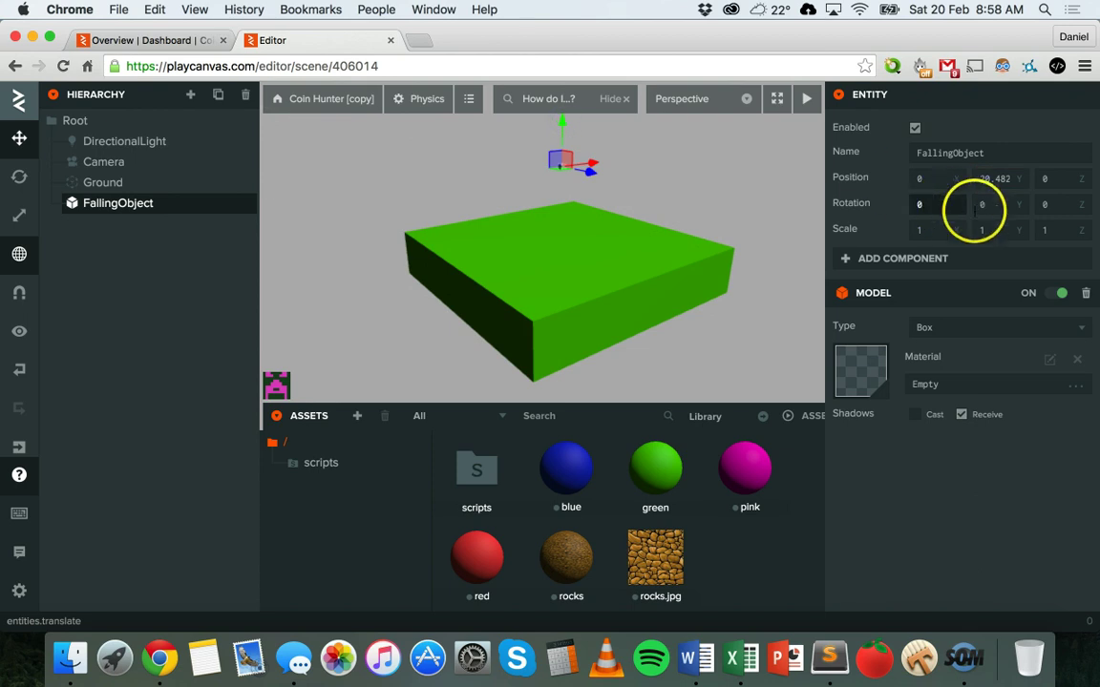
# Scale FallingObject to 4 on X, Y and Z
pyautogui.click(938, 227)
pyautogui.moveTo(897, 229)
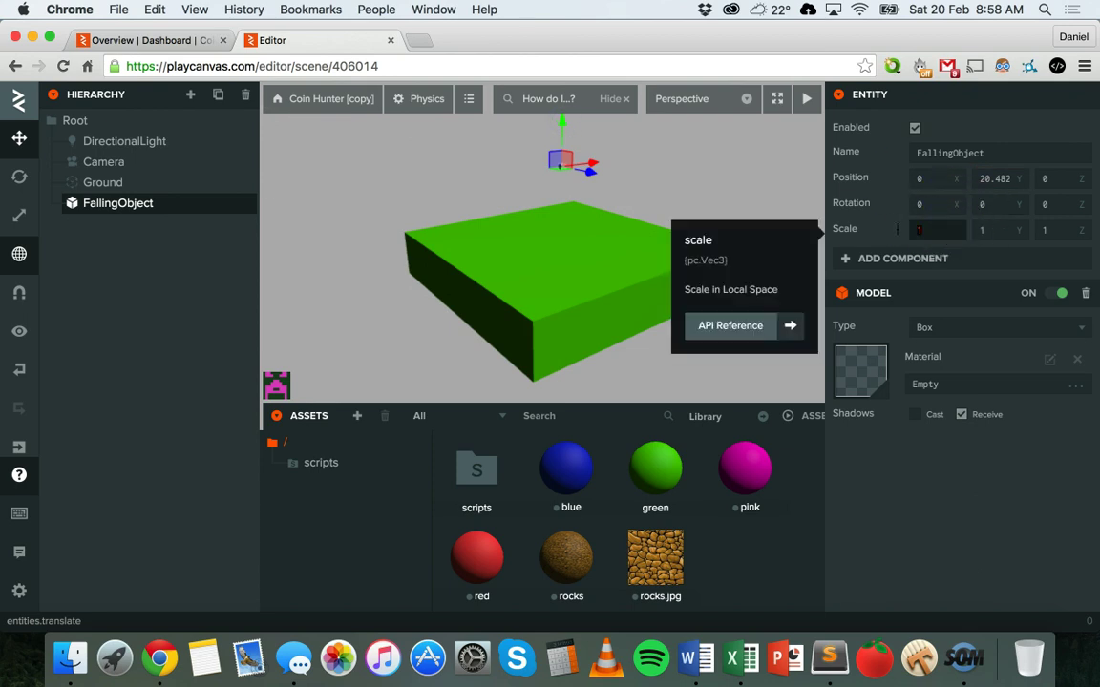
pyautogui.write('4')
pyautogui.press('Tab')
pyautogui.write('4')
pyautogui.press('Tab')
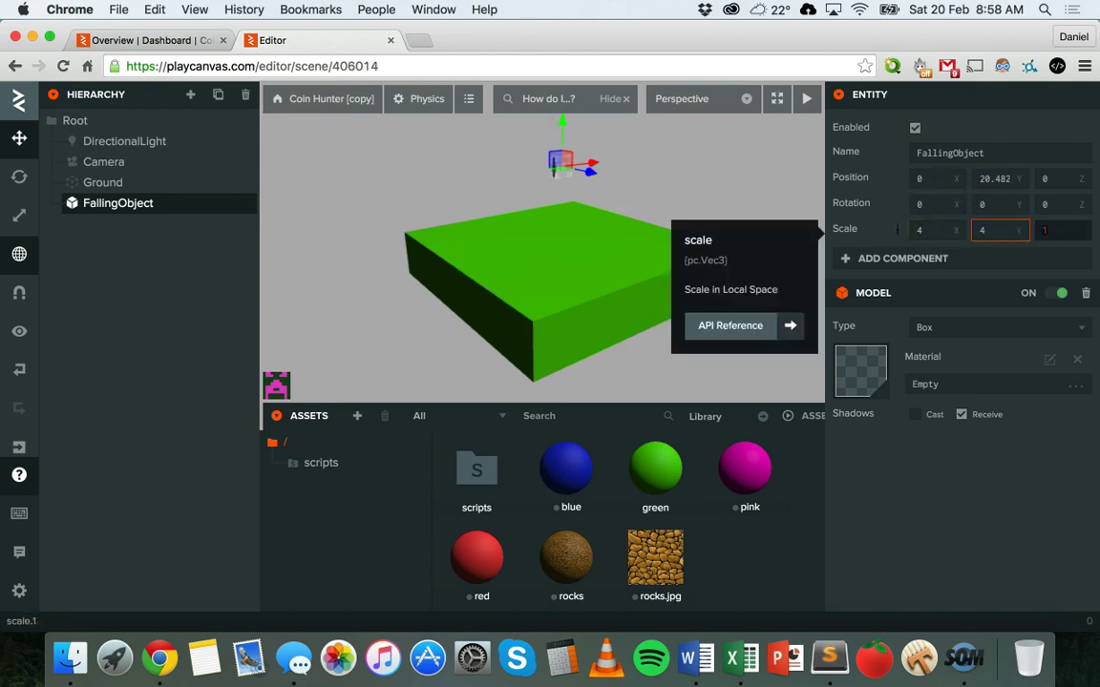
pyautogui.write('4')
pyautogui.click(920, 289)
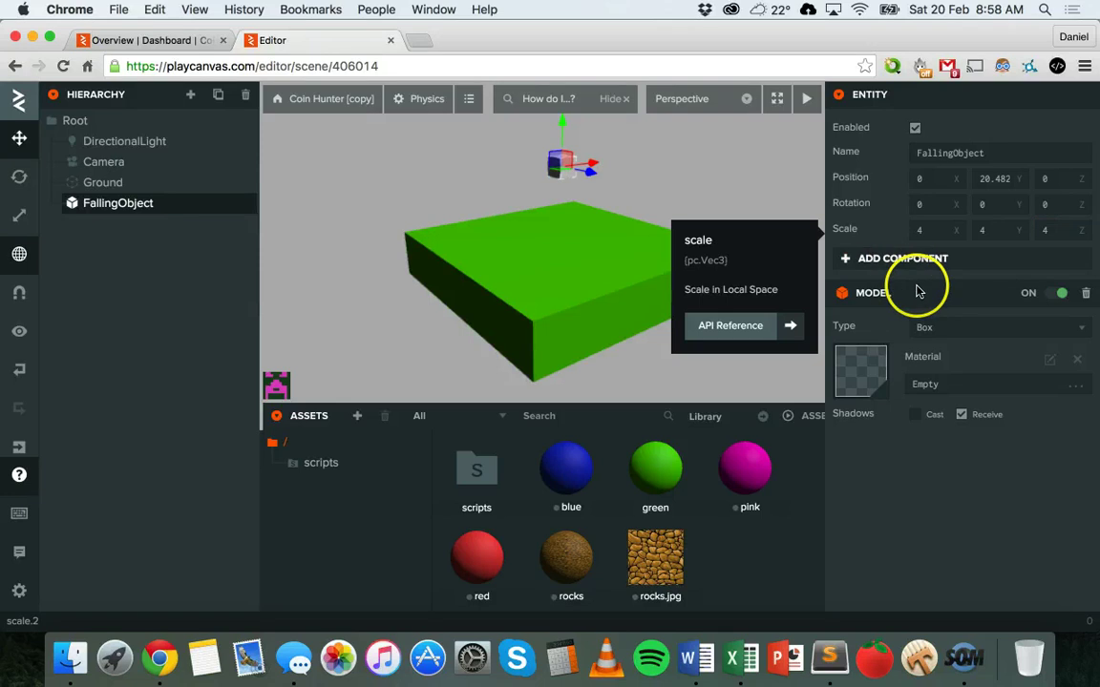
# Scale FallingObject to 6 on X, Y and Z and assign it the pink material
pyautogui.click(909, 229)
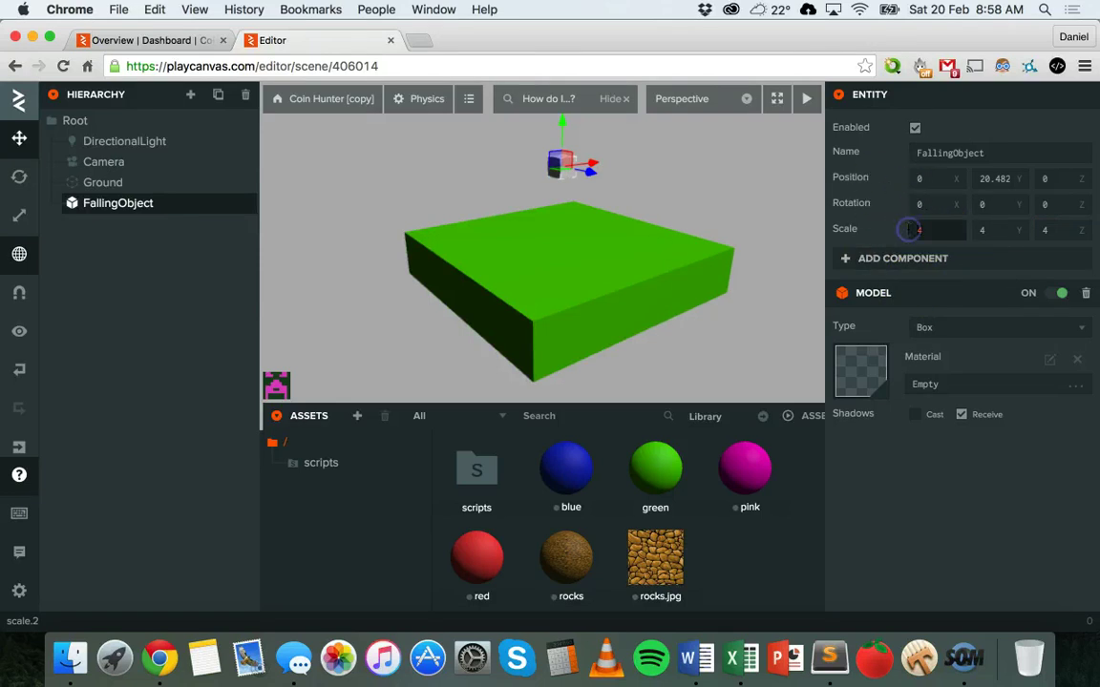
pyautogui.write('6')
pyautogui.press('Tab')
pyautogui.write('6')
pyautogui.press('Tab')
pyautogui.write('6')
pyautogui.press('Tab')
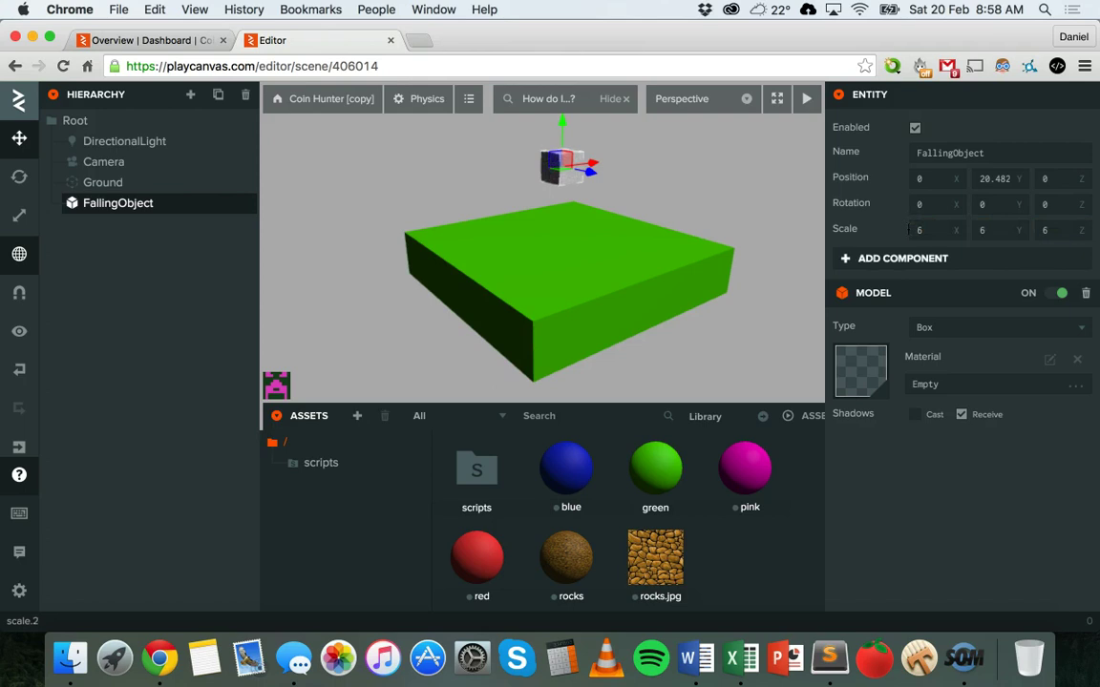
pyautogui.moveTo(749, 468); pyautogui.dragTo(876, 383)
pyautogui.click(522, 168)
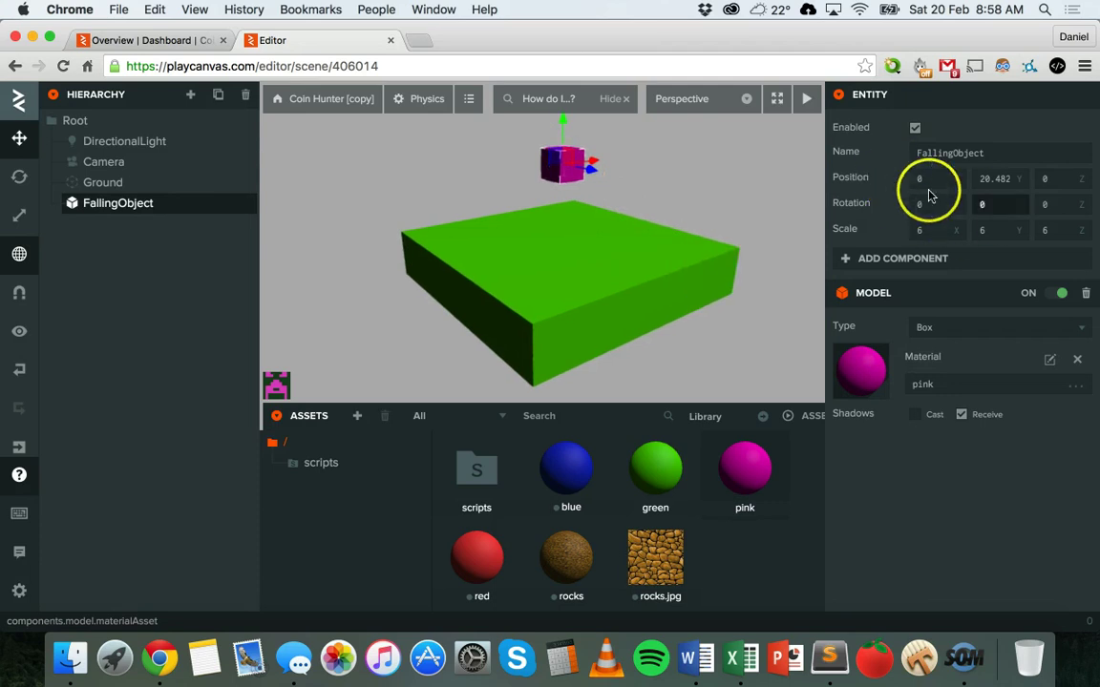
# Add a Collision component and a Rigid Body component to FallingObject
pyautogui.click(912, 263)
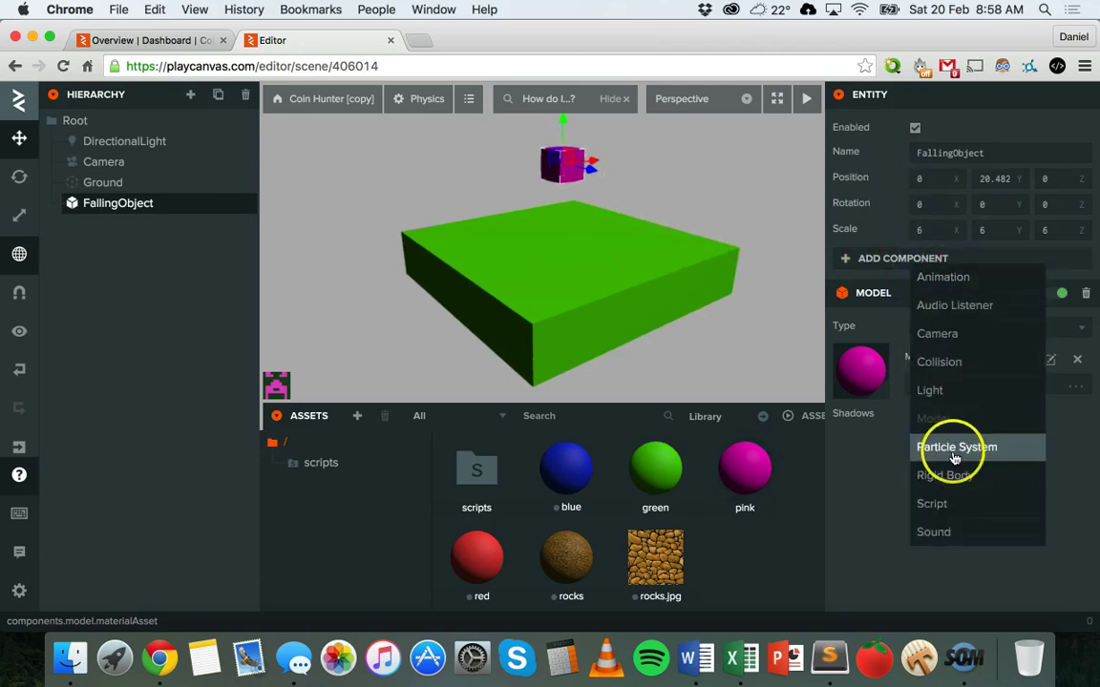
pyautogui.click(952, 371)
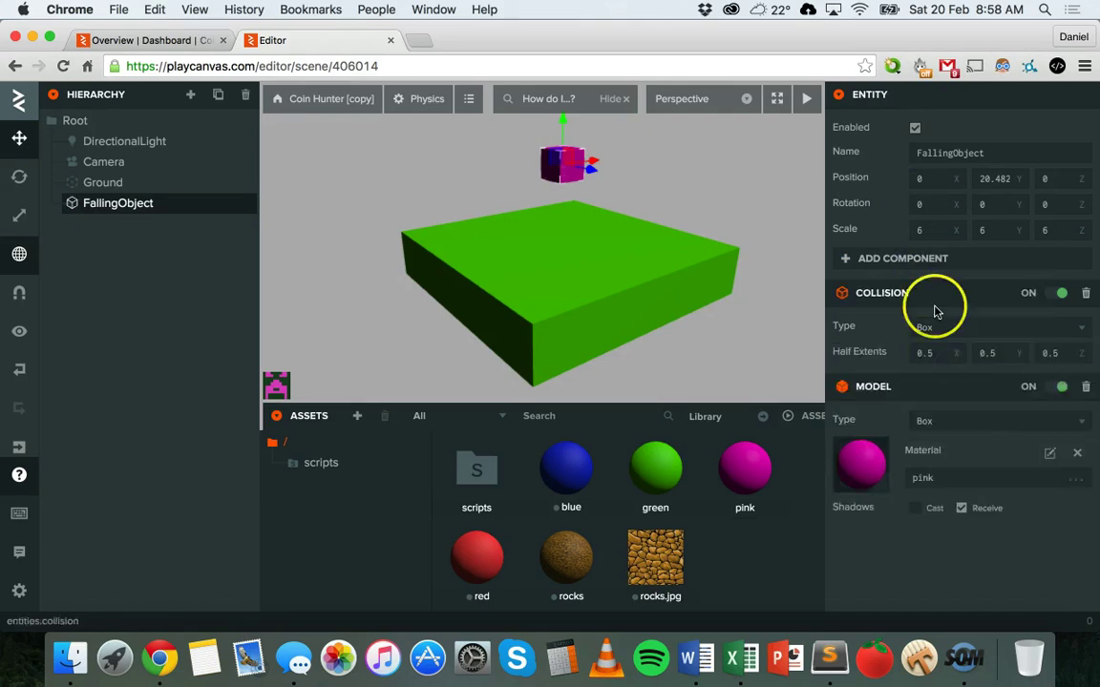
pyautogui.click(937, 263)
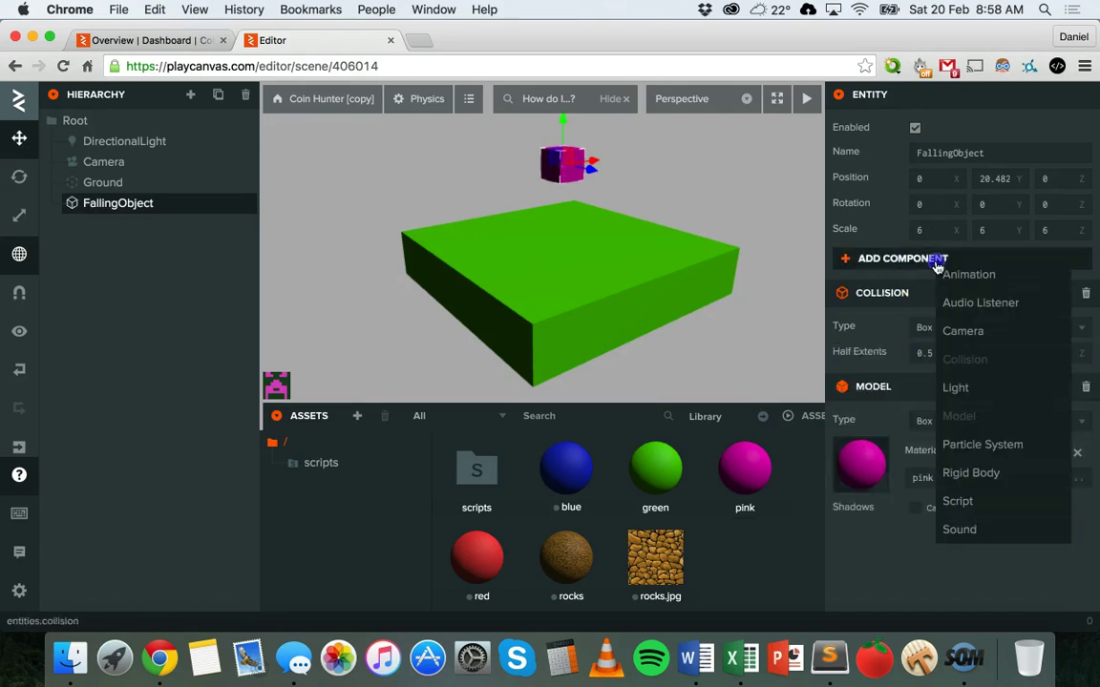
pyautogui.click(966, 471)
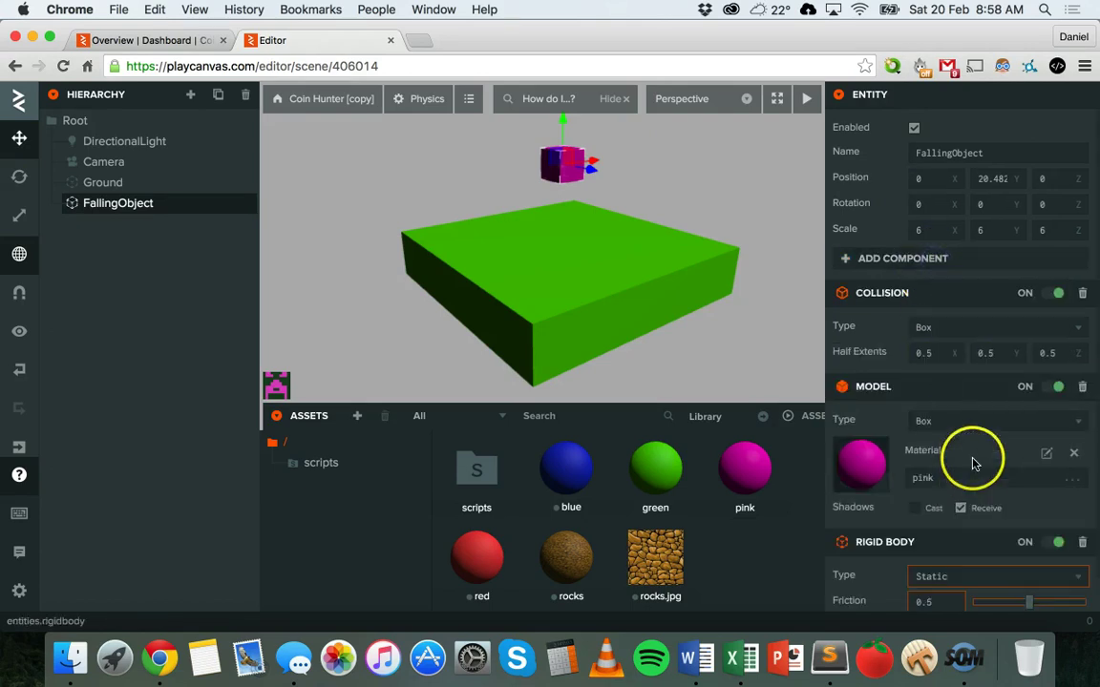
# Set the half extents of FallingObject's collision box to 3 on X, Y and Z
pyautogui.click(942, 355)
pyautogui.moveTo(942, 354); pyautogui.dragTo(914, 354)
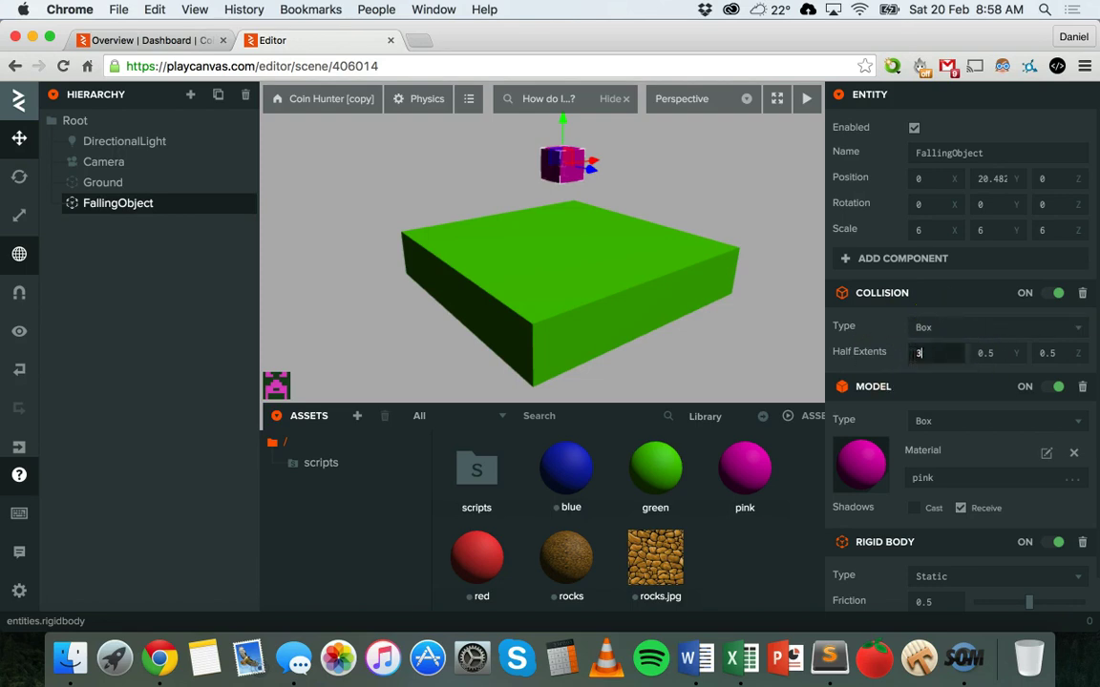
pyautogui.press('Tab')
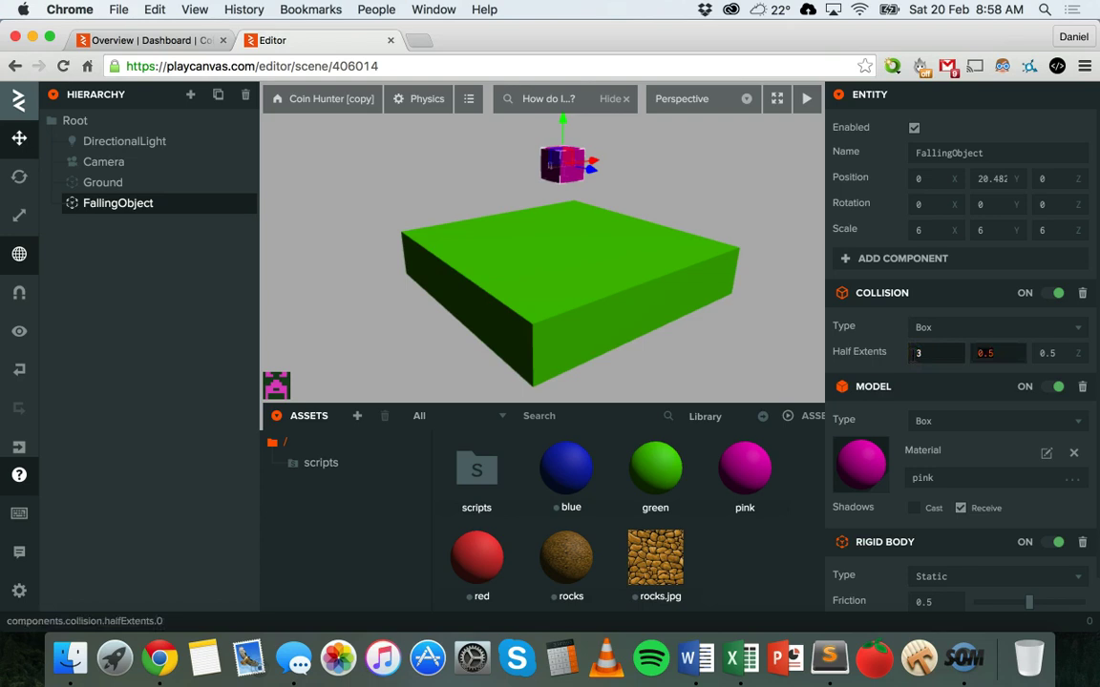
pyautogui.write('3')
pyautogui.press('Tab')
pyautogui.write('3')
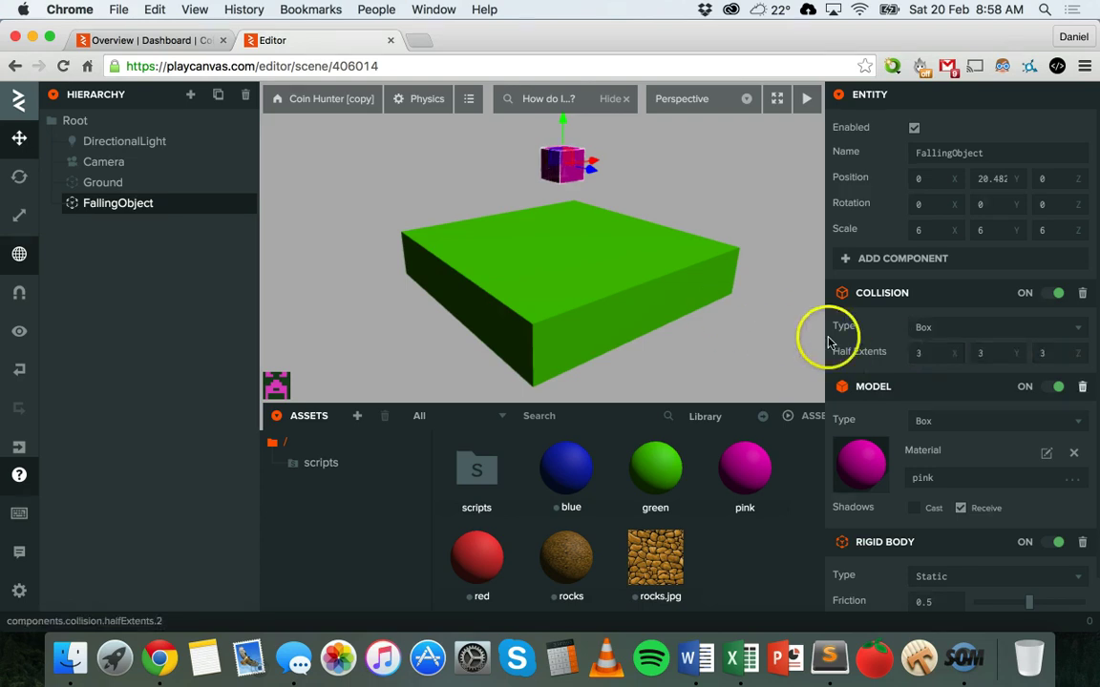
pyautogui.scroll(-2, 994, 353)
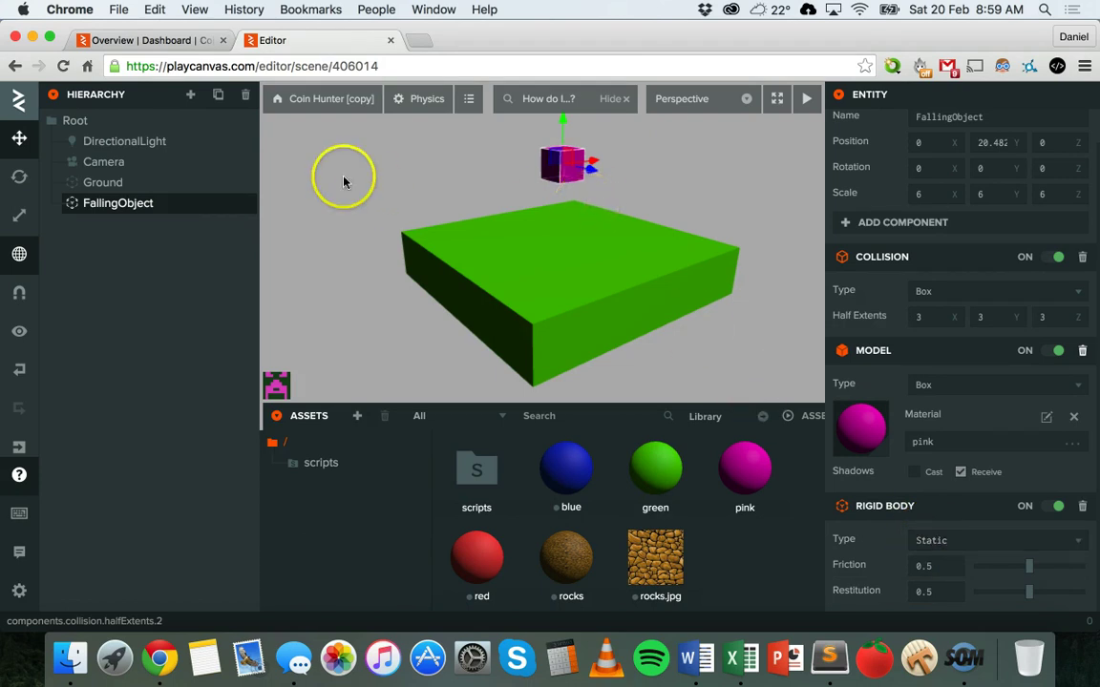
# Move the Camera back to a Z position of about 42 and raise it to a Y position of about 10.7
pyautogui.click(103, 162)
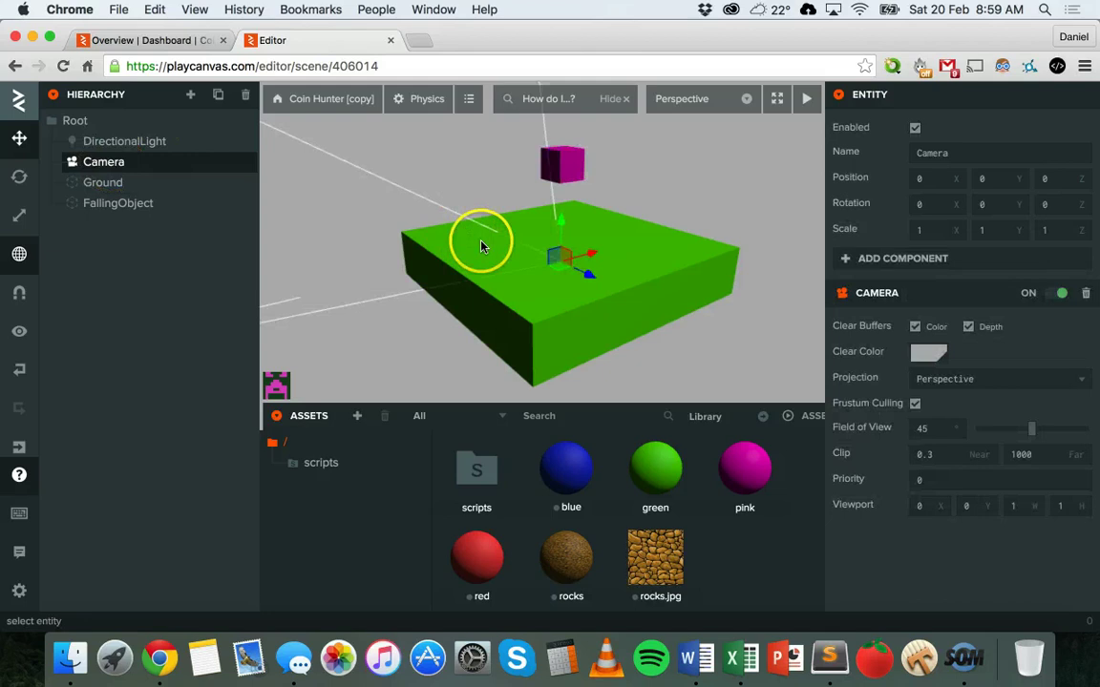
pyautogui.moveTo(482, 246); pyautogui.dragTo(791, 303)
pyautogui.scroll(-3, 589, 270)
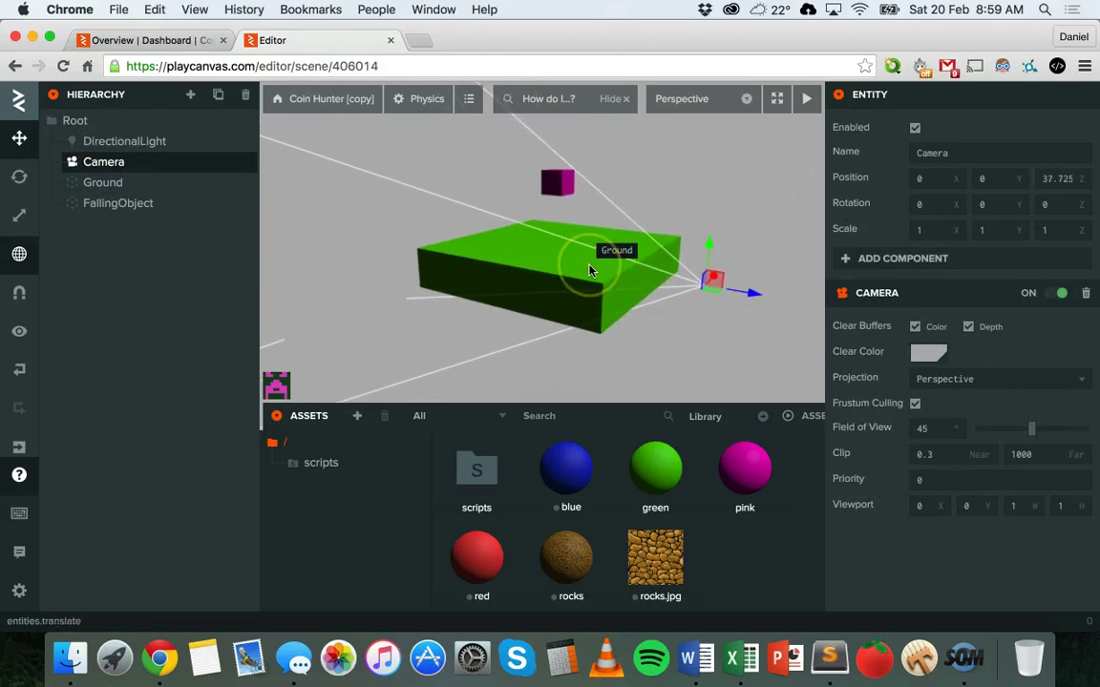
pyautogui.click(753, 297)
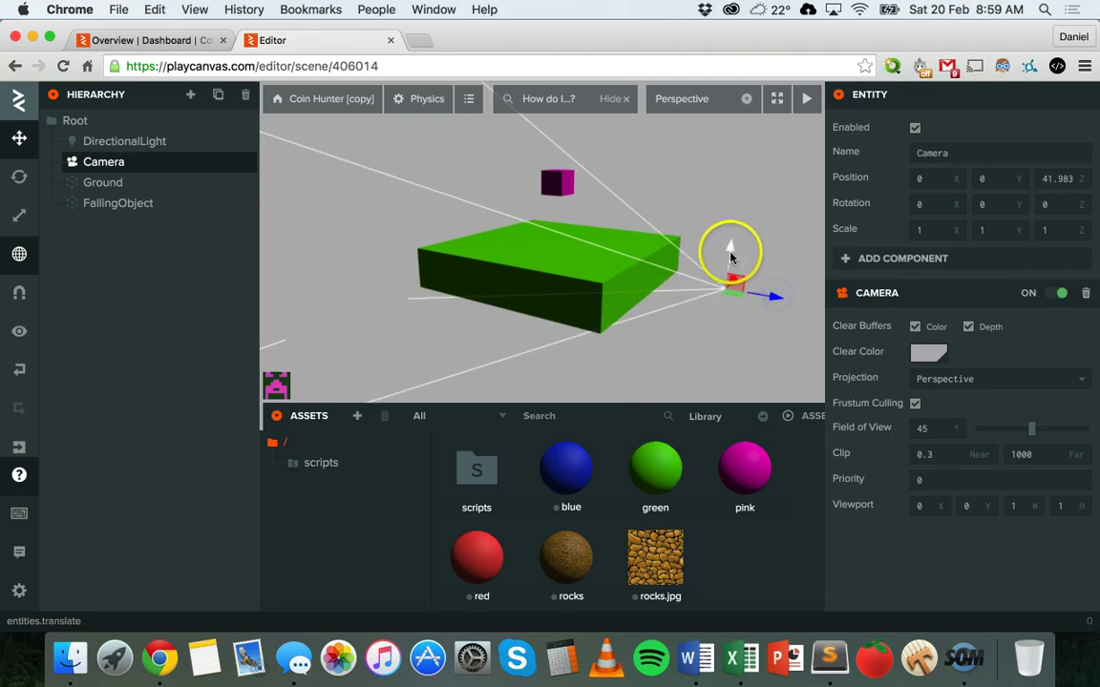
pyautogui.moveTo(726, 253); pyautogui.dragTo(743, 202)
pyautogui.moveTo(709, 311); pyautogui.dragTo(467, 305)
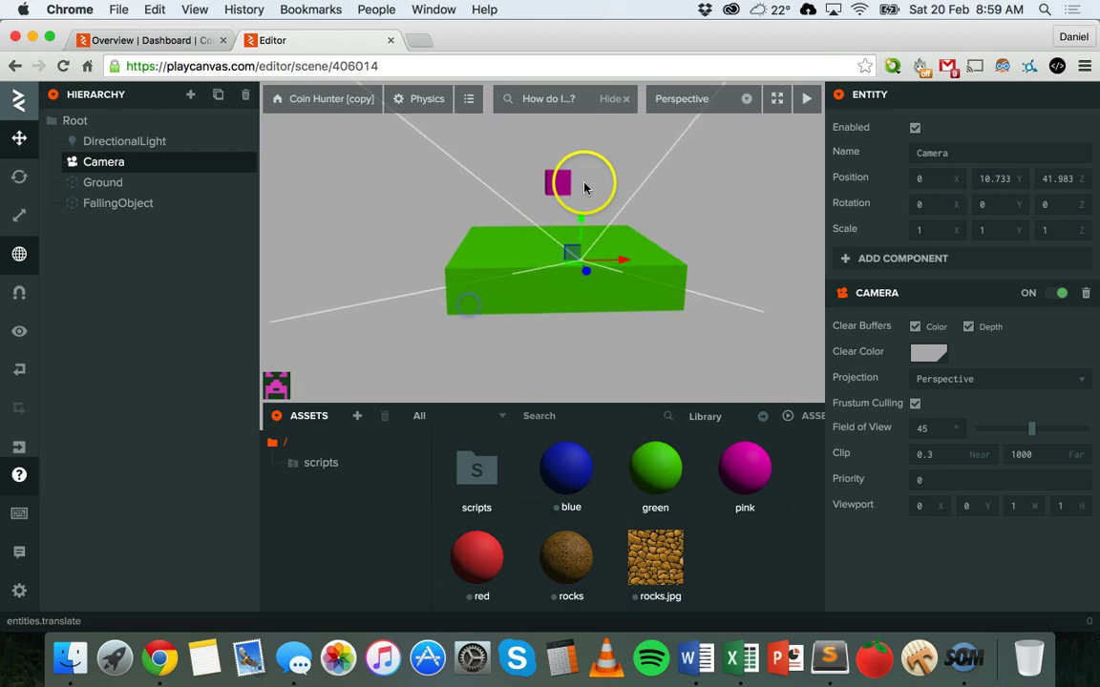
# Launch the scene to check the camera framing and the box's behaviour, and close the preview
pyautogui.click(808, 100)
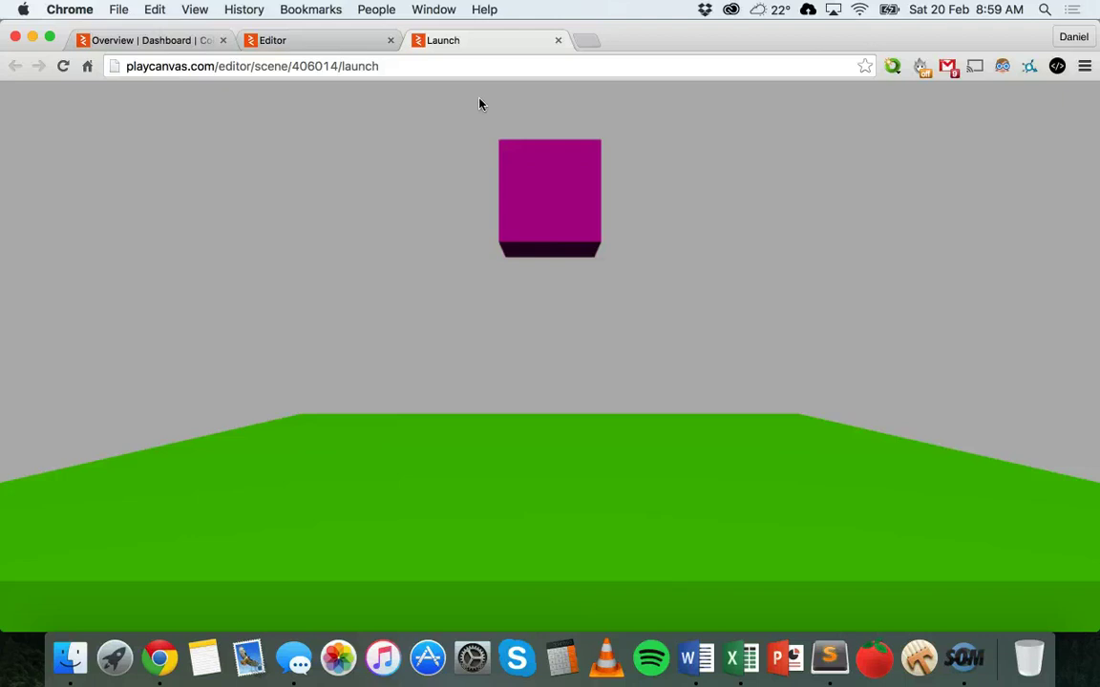
pyautogui.moveTo(542, 211)
pyautogui.mouseDown()
pyautogui.moveTo(542, 250)
pyautogui.moveTo(564, 247)
pyautogui.mouseUp()
pyautogui.click(559, 43)
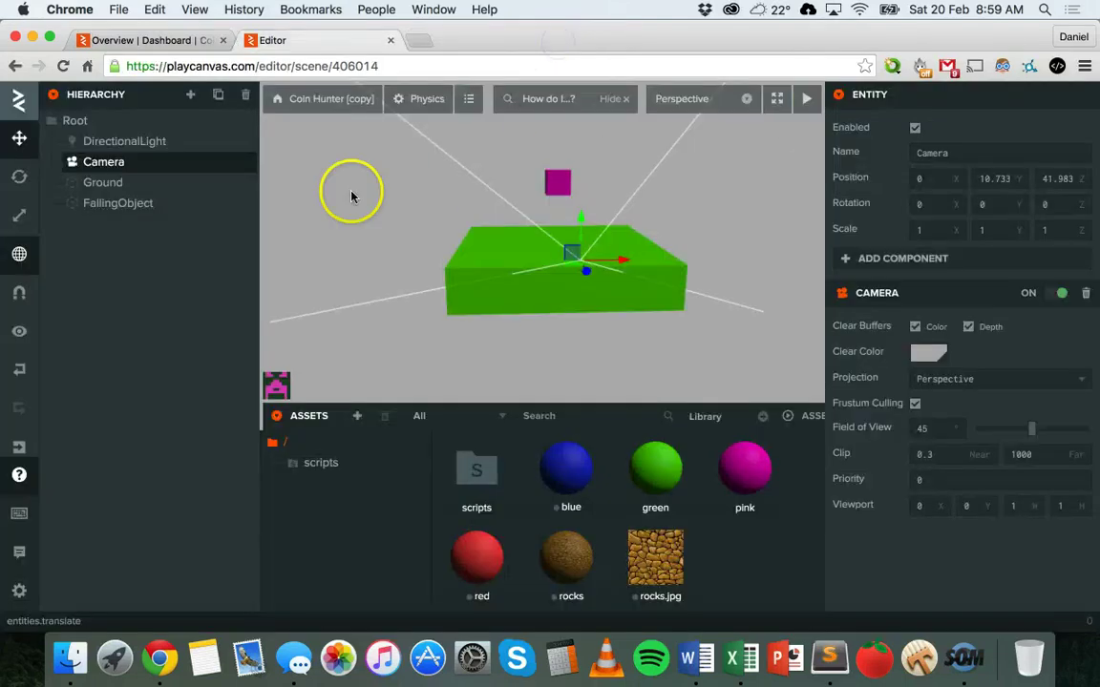
# Change FallingObject's rigid body type to Dynamic and test-run the scene
pyautogui.click(122, 202)
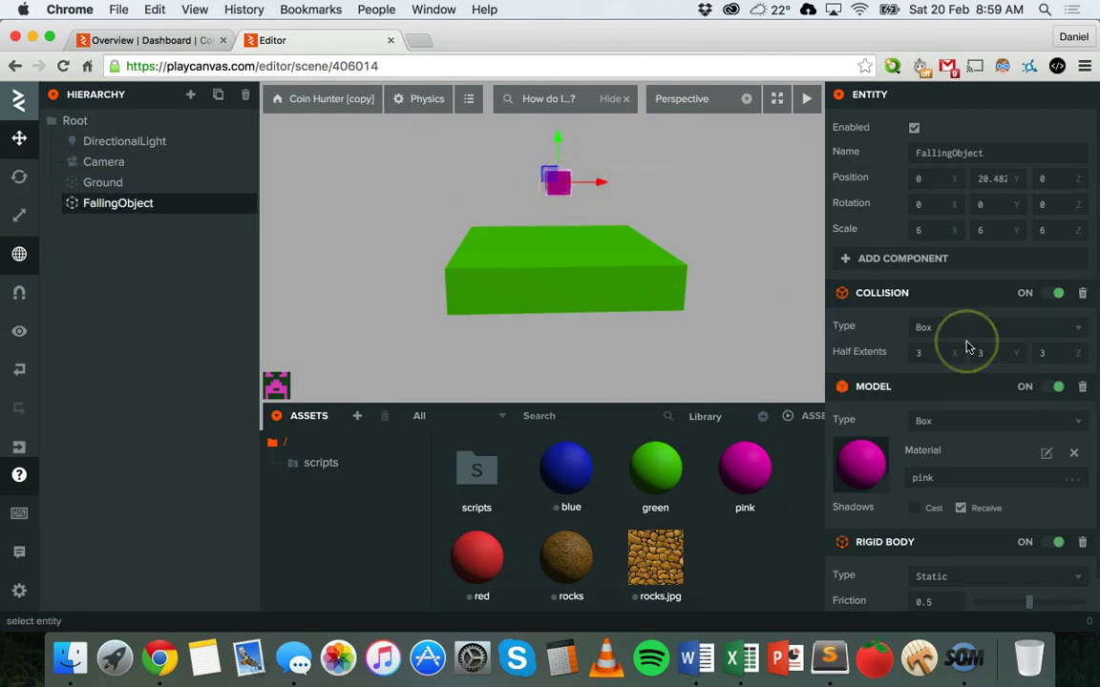
pyautogui.scroll(-1, 968, 346)
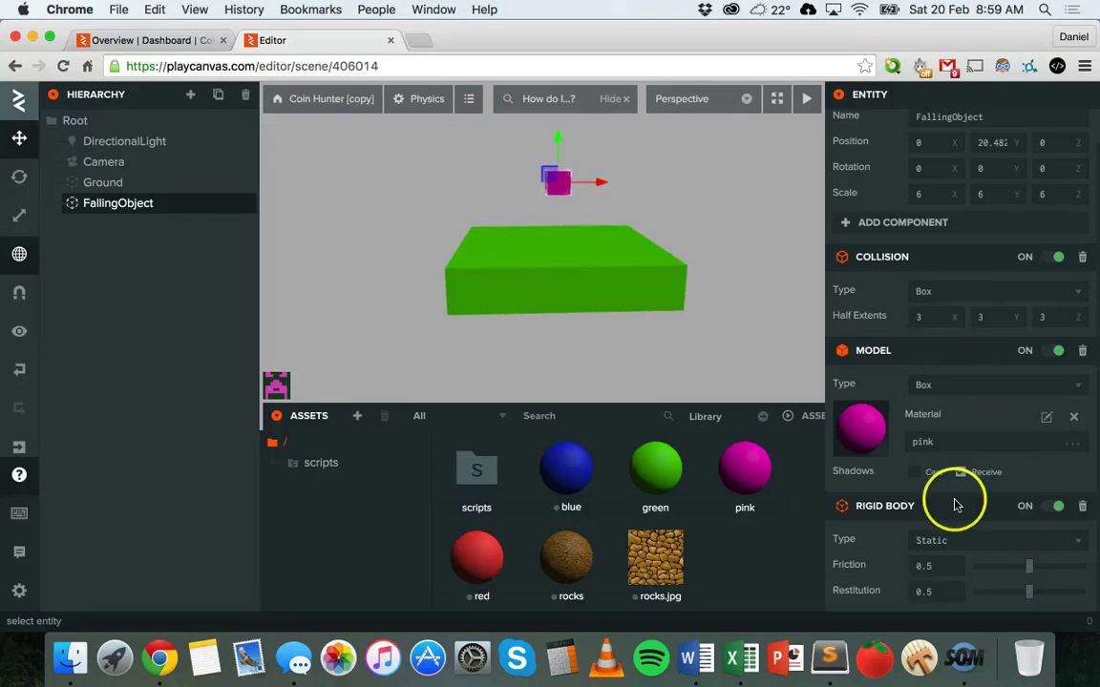
pyautogui.click(943, 540)
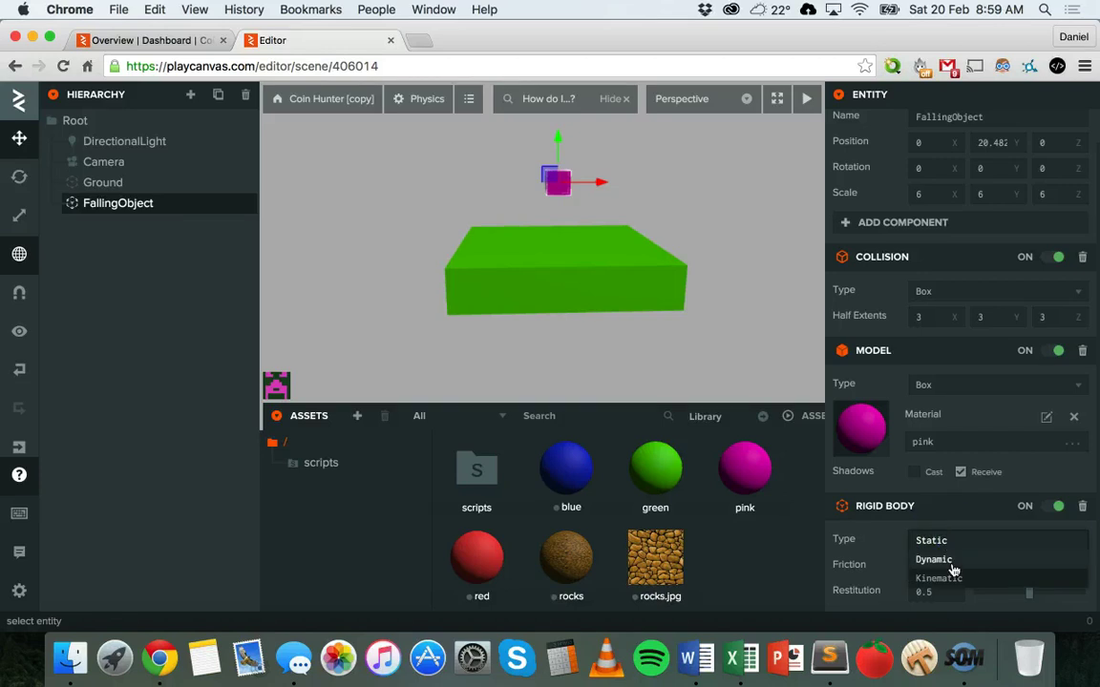
pyautogui.click(951, 561)
pyautogui.click(809, 101)
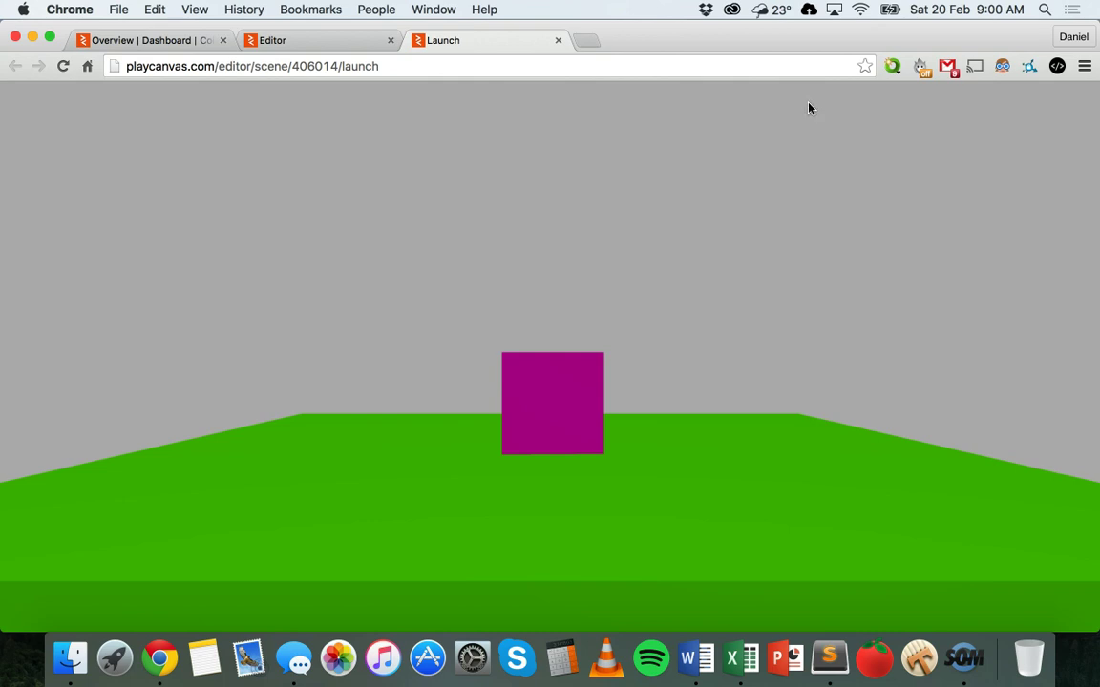
pyautogui.click(559, 41)
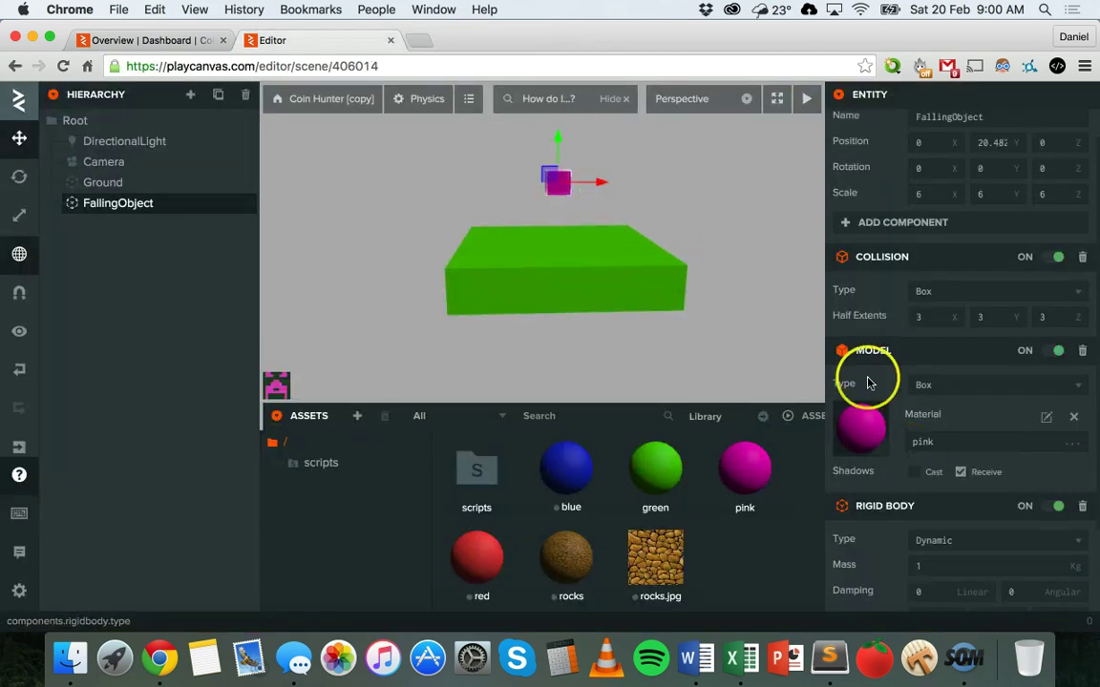
# Test-run the scene with FallingObject's restitution at about 0.8, and raise that restitution to about 0.87
pyautogui.scroll(-3, 981, 553)
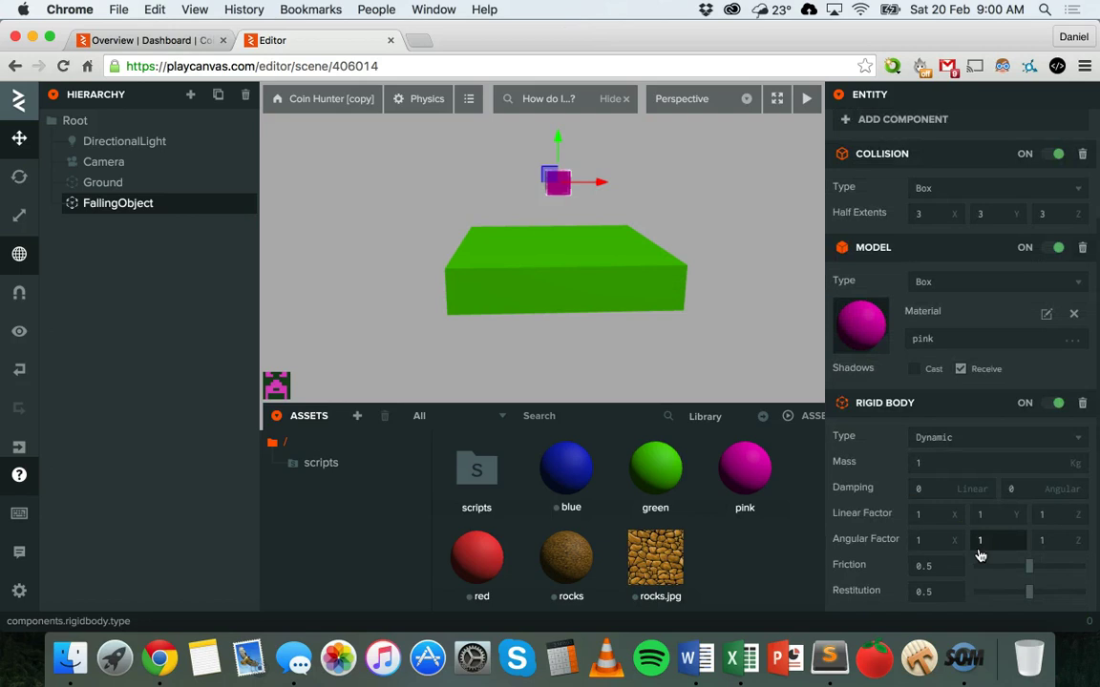
pyautogui.moveTo(1029, 592); pyautogui.dragTo(1064, 592)
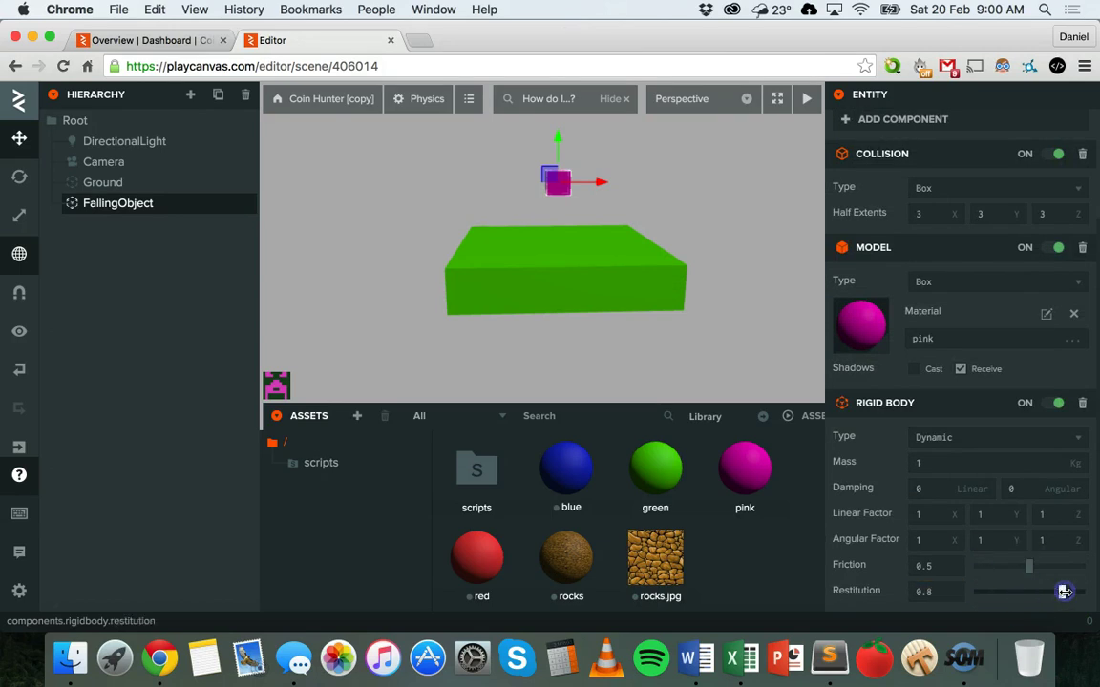
pyautogui.click(809, 105)
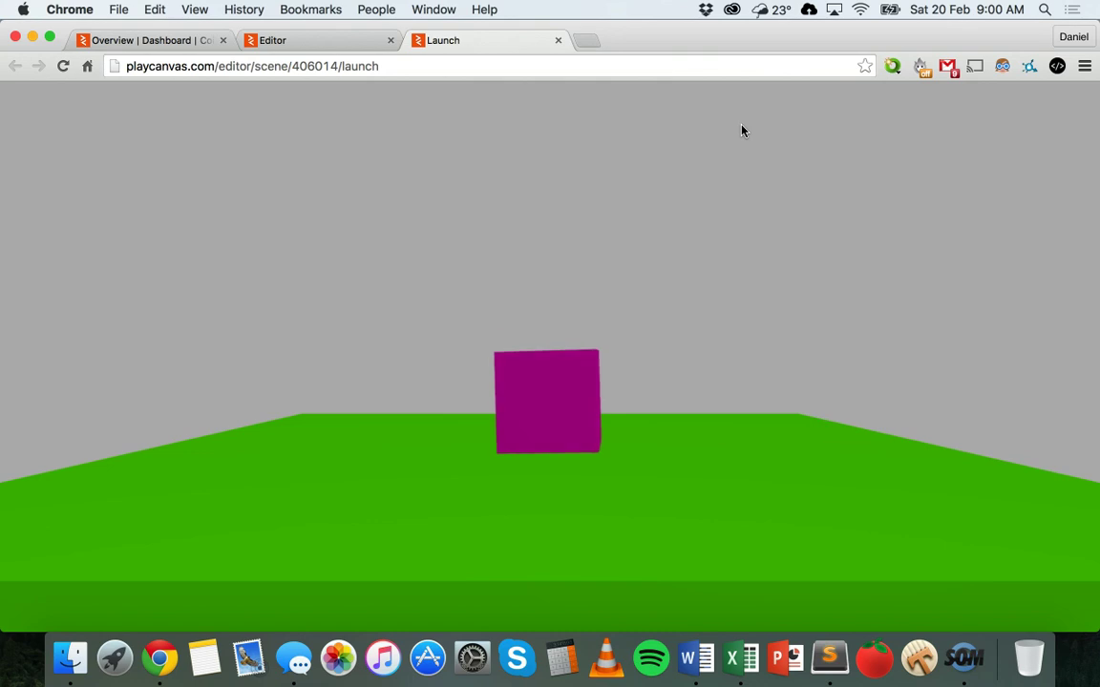
pyautogui.click(572, 34)
pyautogui.click(559, 39)
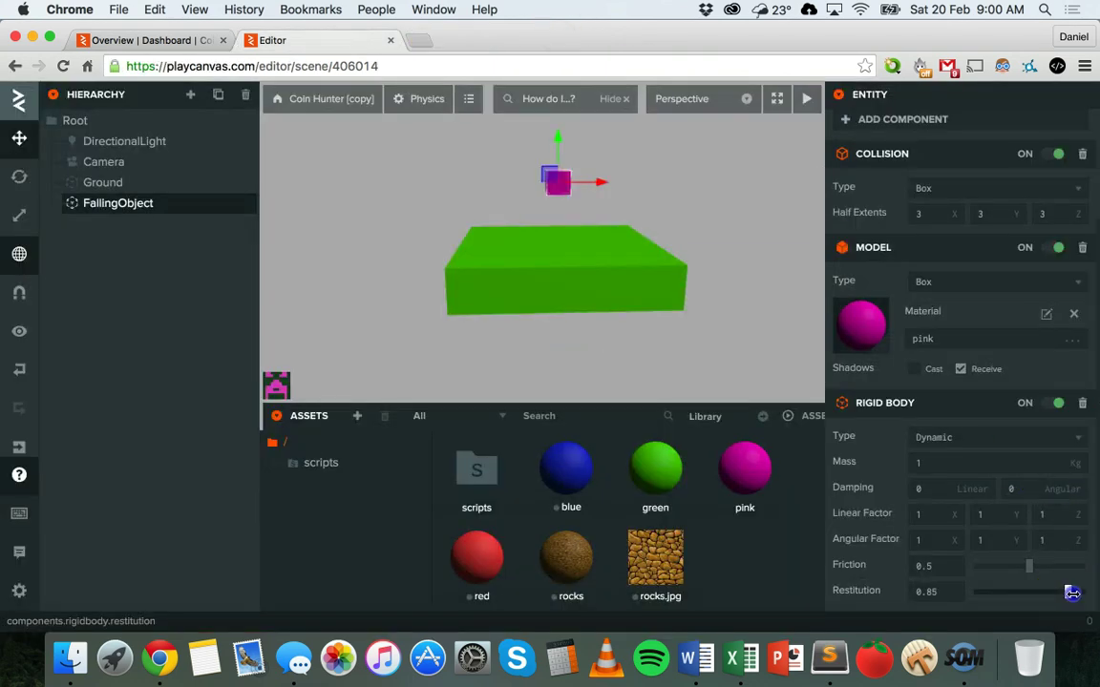
# Set the Ground's rigid body restitution to 0.75, test-run the scene and return to the editor
pyautogui.click(95, 182)
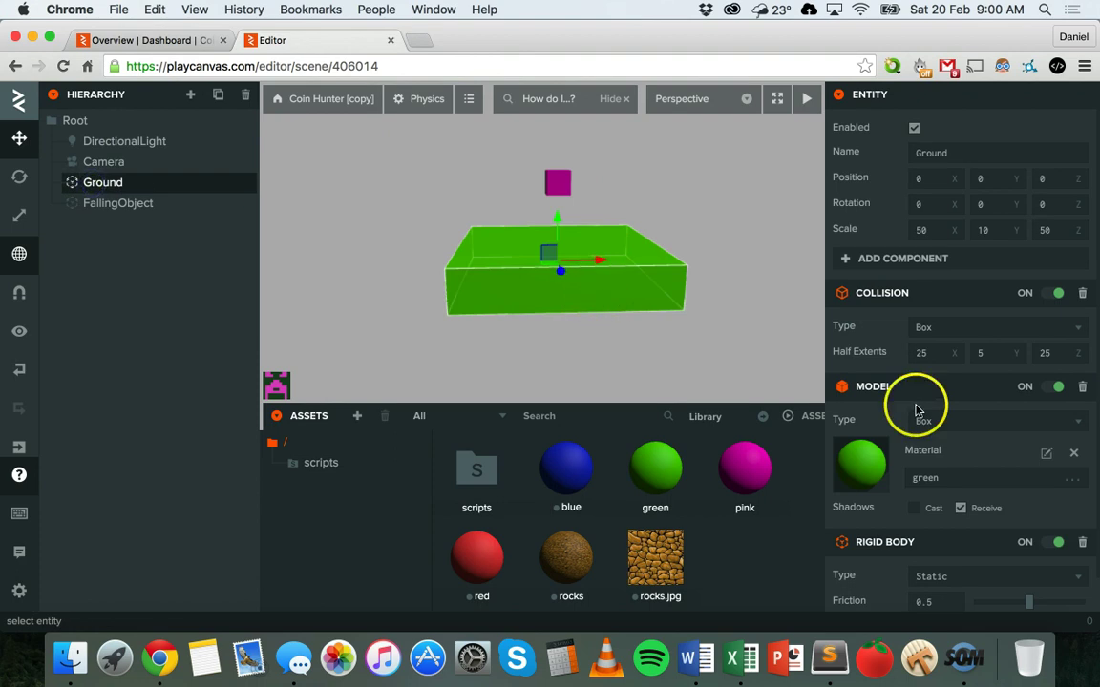
pyautogui.scroll(-1, 916, 410)
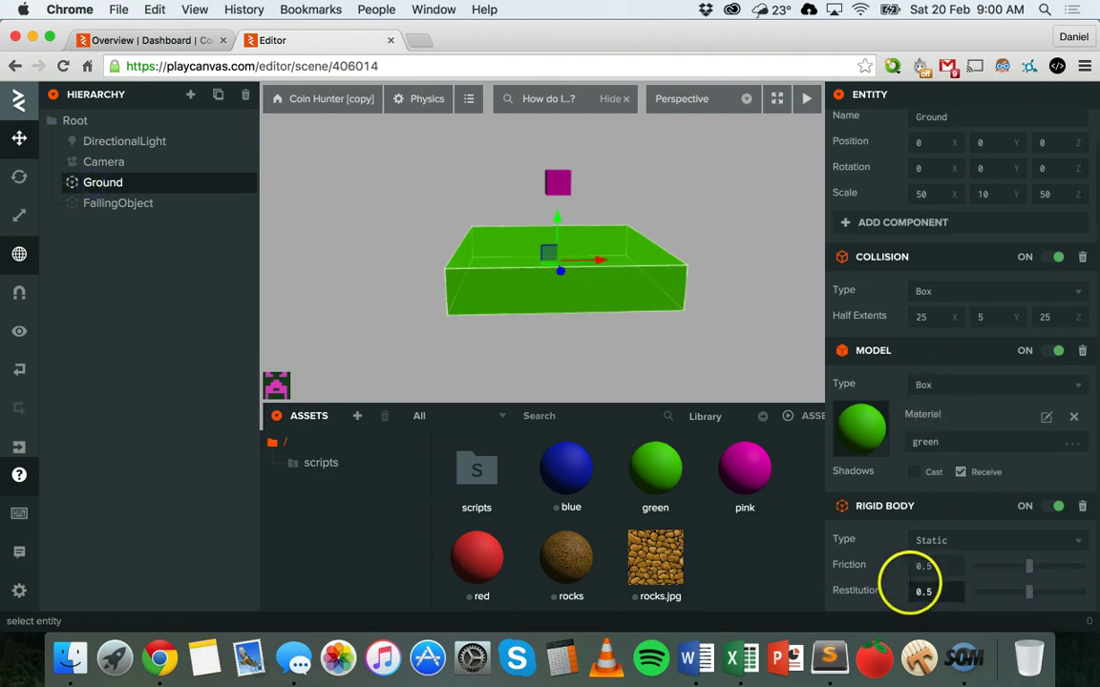
pyautogui.moveTo(1064, 590); pyautogui.dragTo(1057, 592)
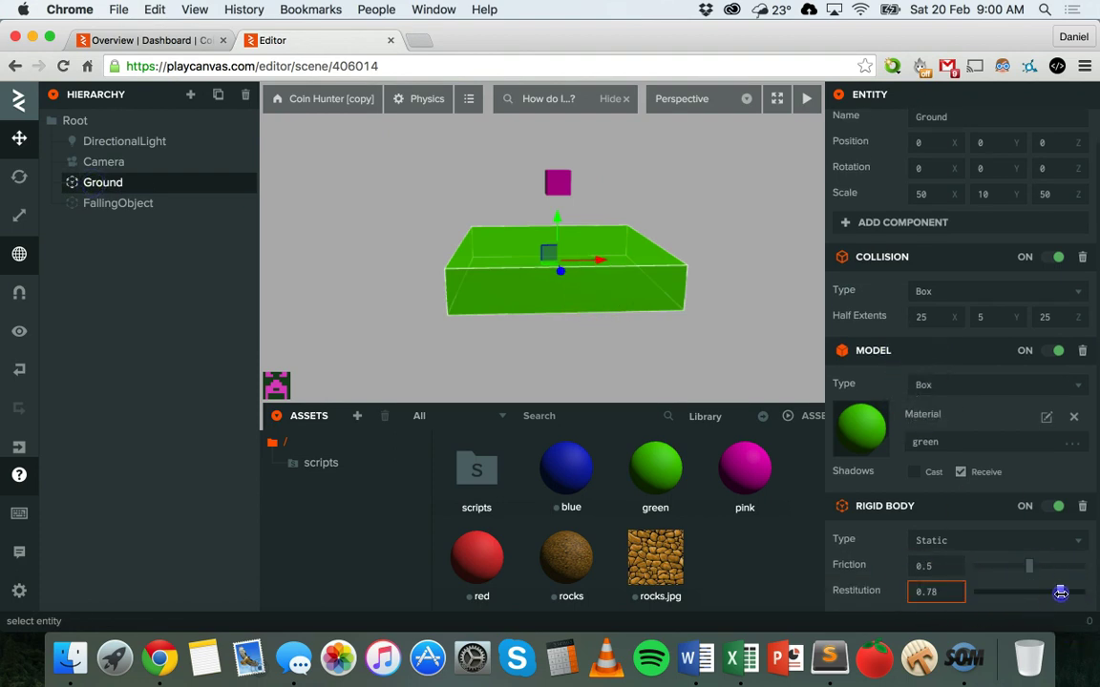
pyautogui.click(807, 113)
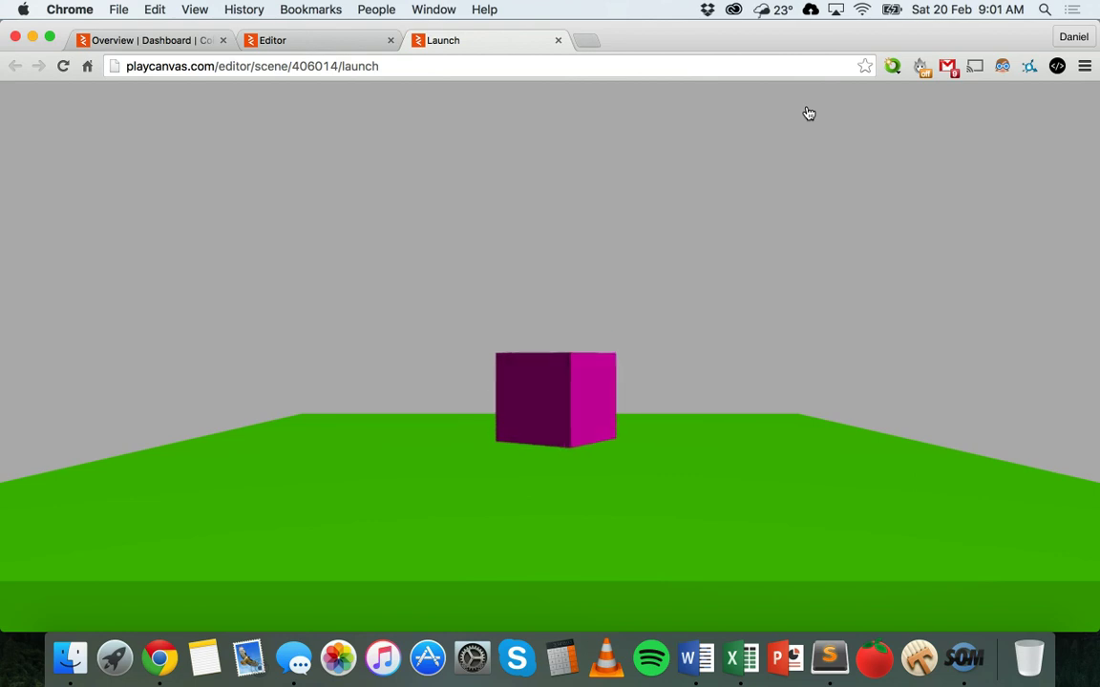
pyautogui.click(309, 40)
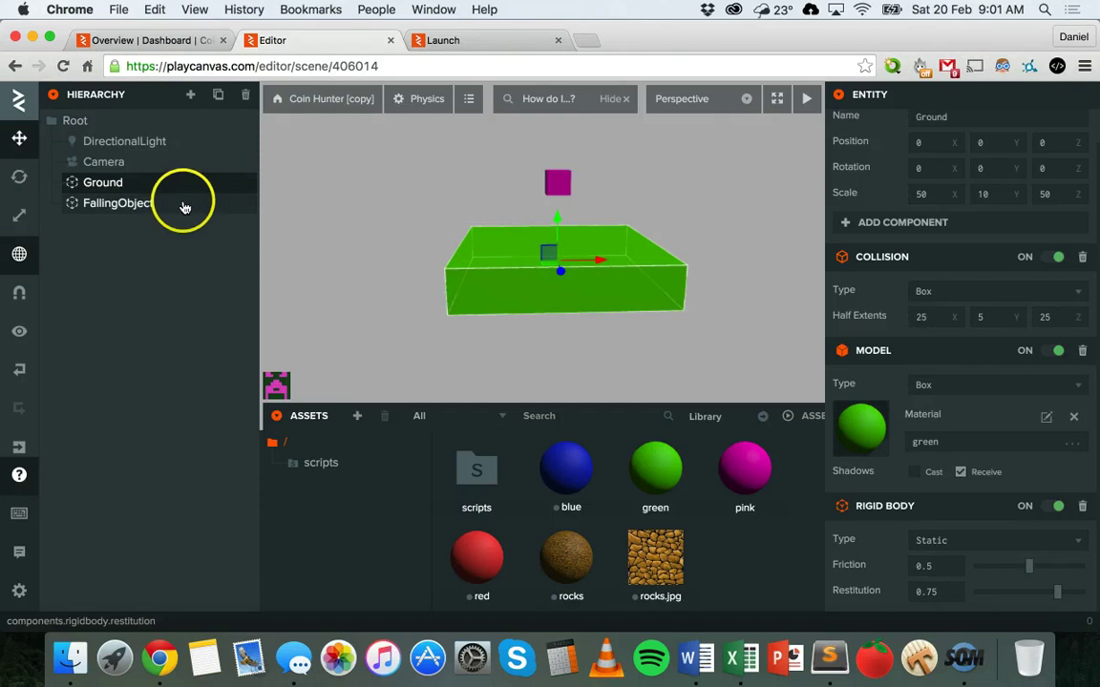
# Review FallingObject's rigid body type options, mass setting and collision settings
pyautogui.click(127, 203)
pyautogui.scroll(-3, 872, 386)
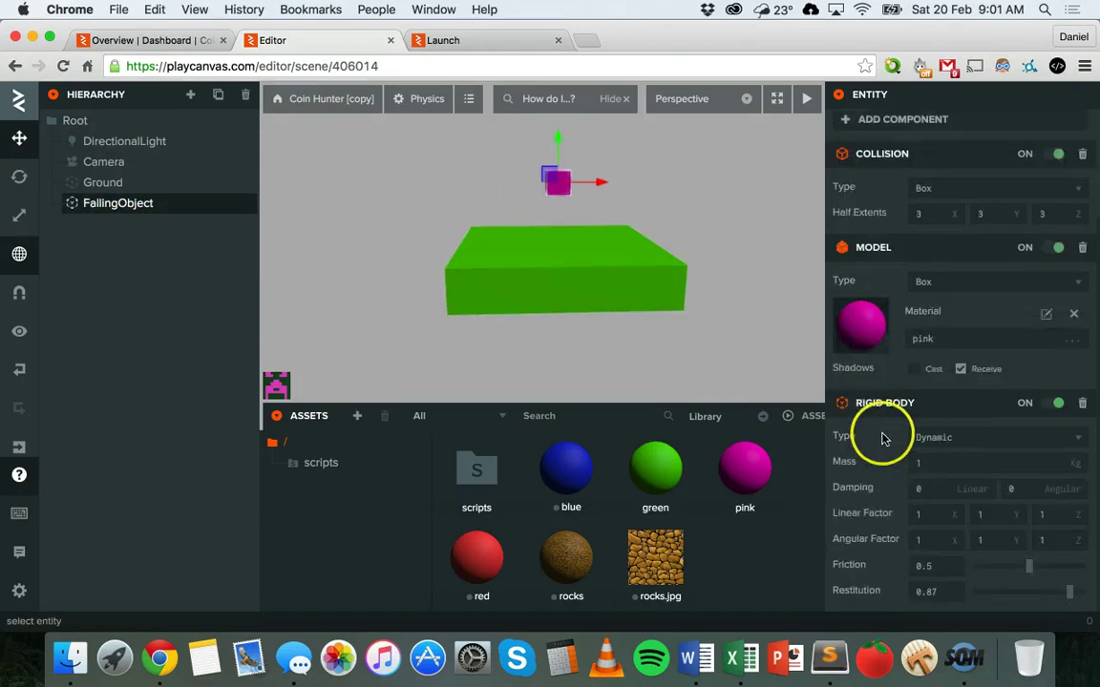
pyautogui.click(912, 437)
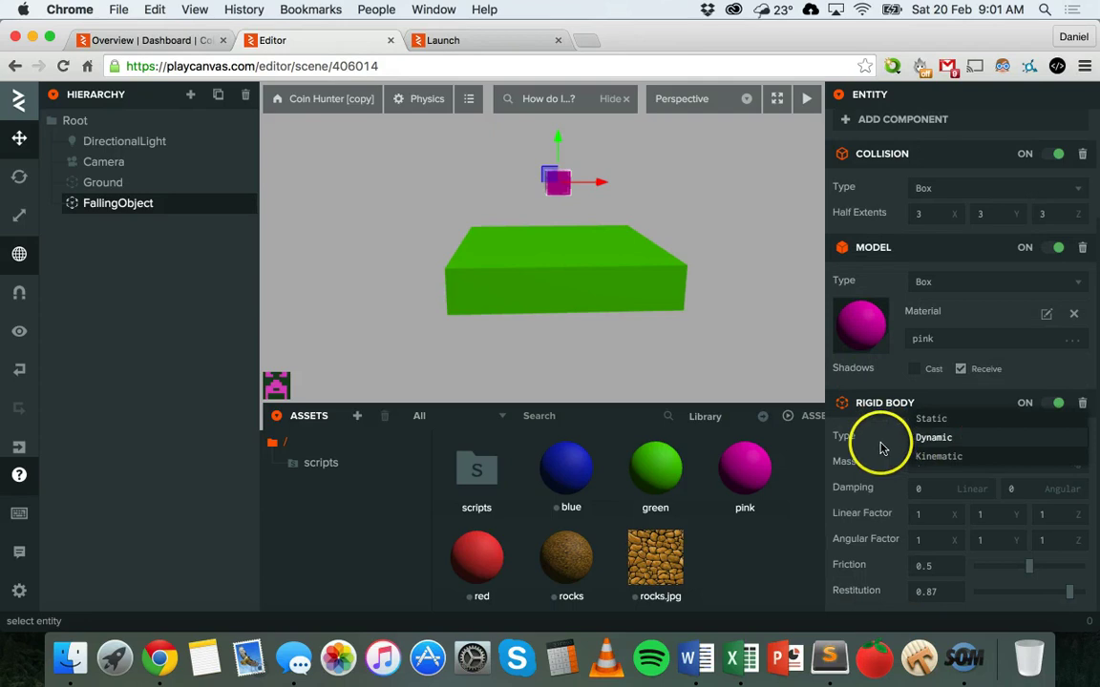
pyautogui.click(885, 445)
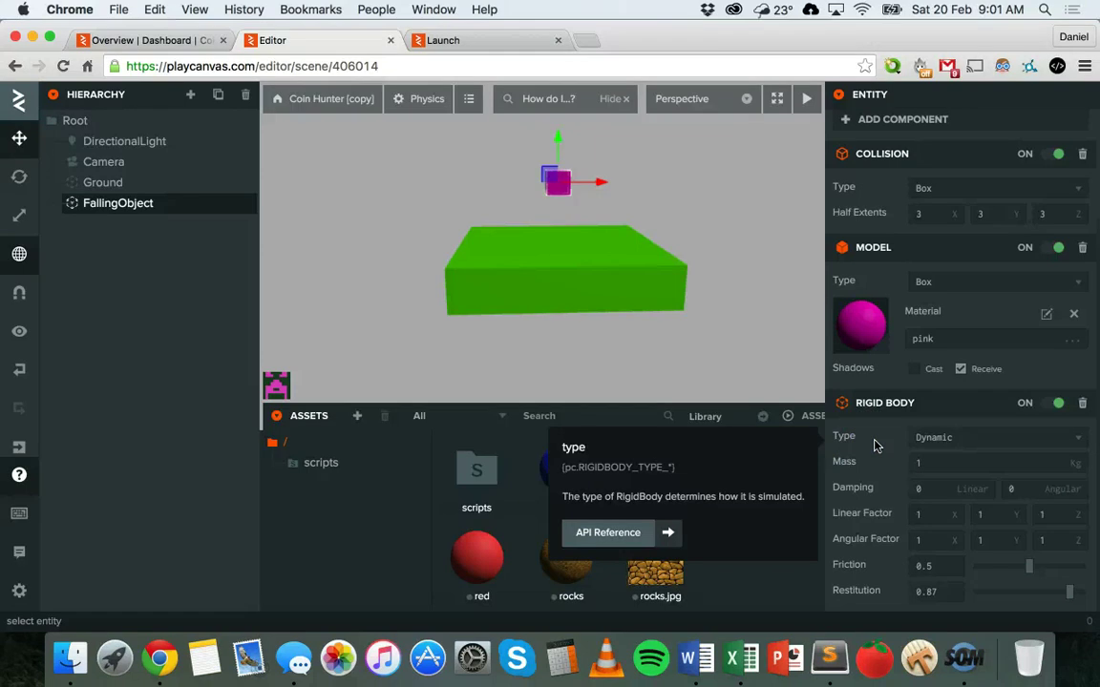
pyautogui.click(955, 466)
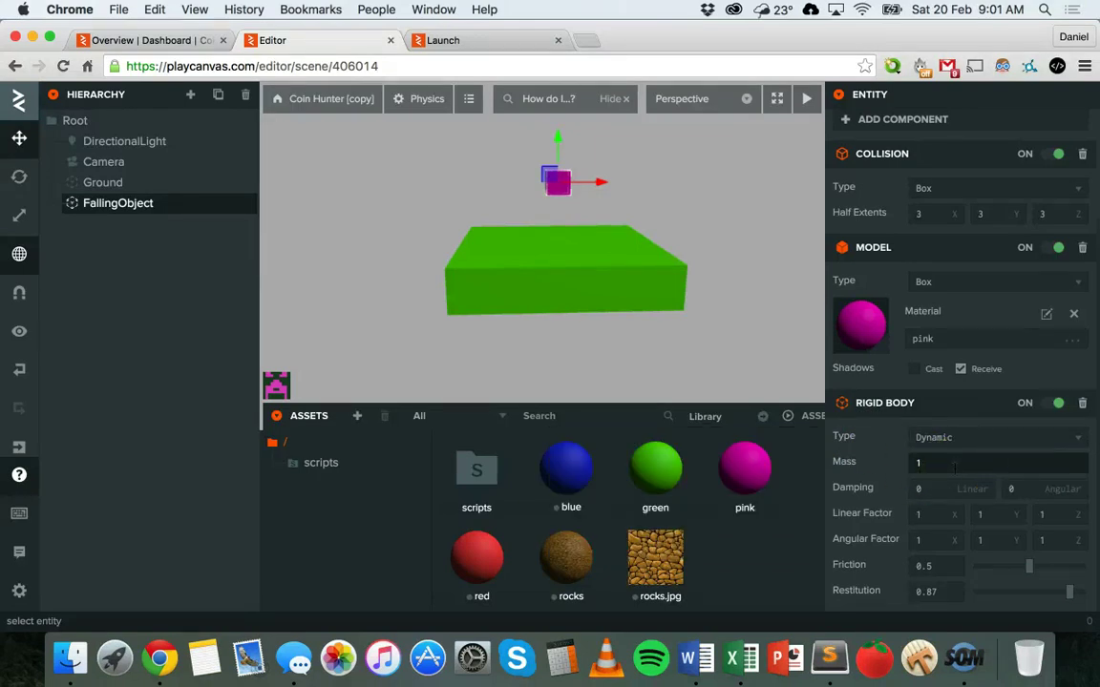
pyautogui.scroll(1, 1002, 467)
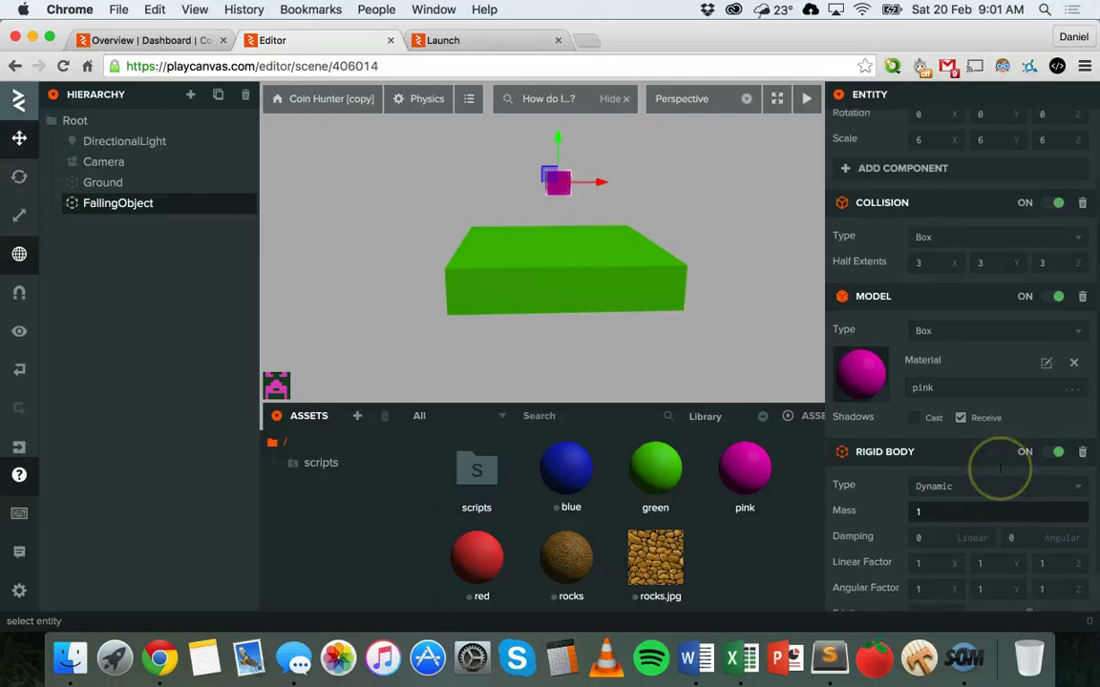
pyautogui.scroll(2, 1000, 468)
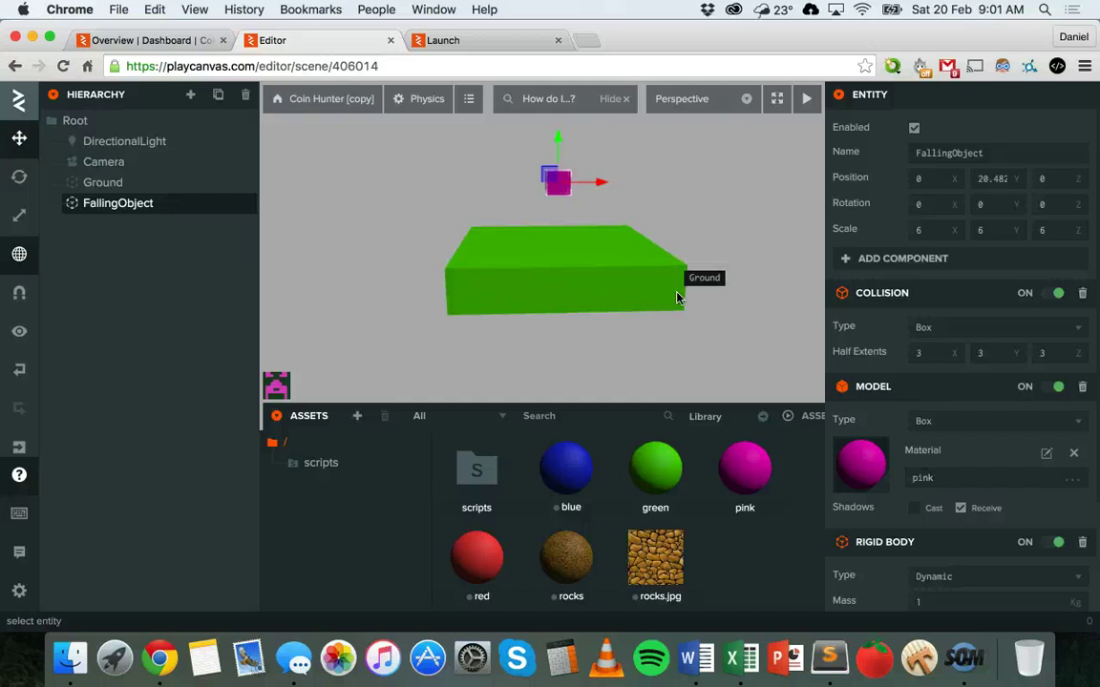
# Try a different X half extent for the Ground's collision box
pyautogui.click(93, 182)
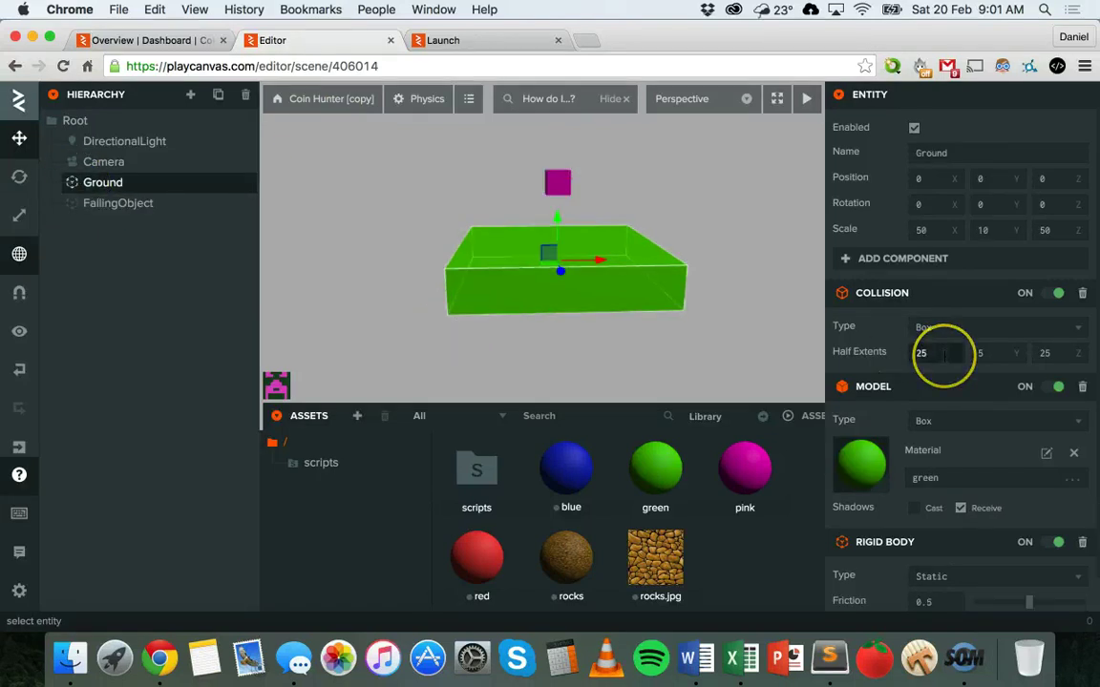
pyautogui.scroll(-1, 950, 353)
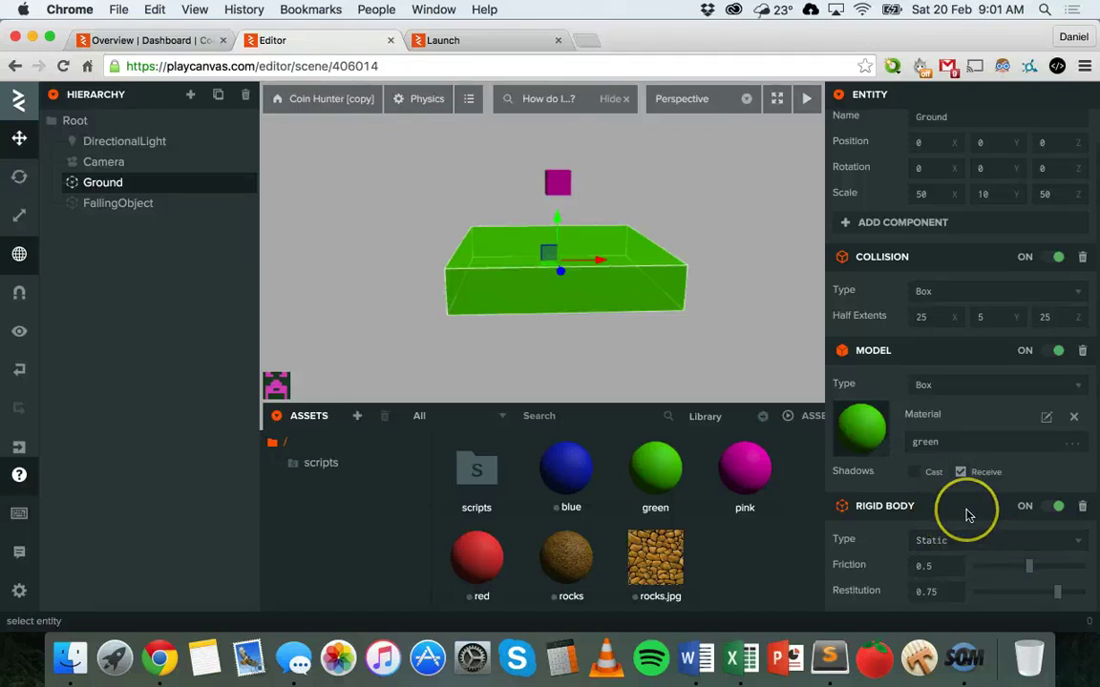
pyautogui.click(938, 322)
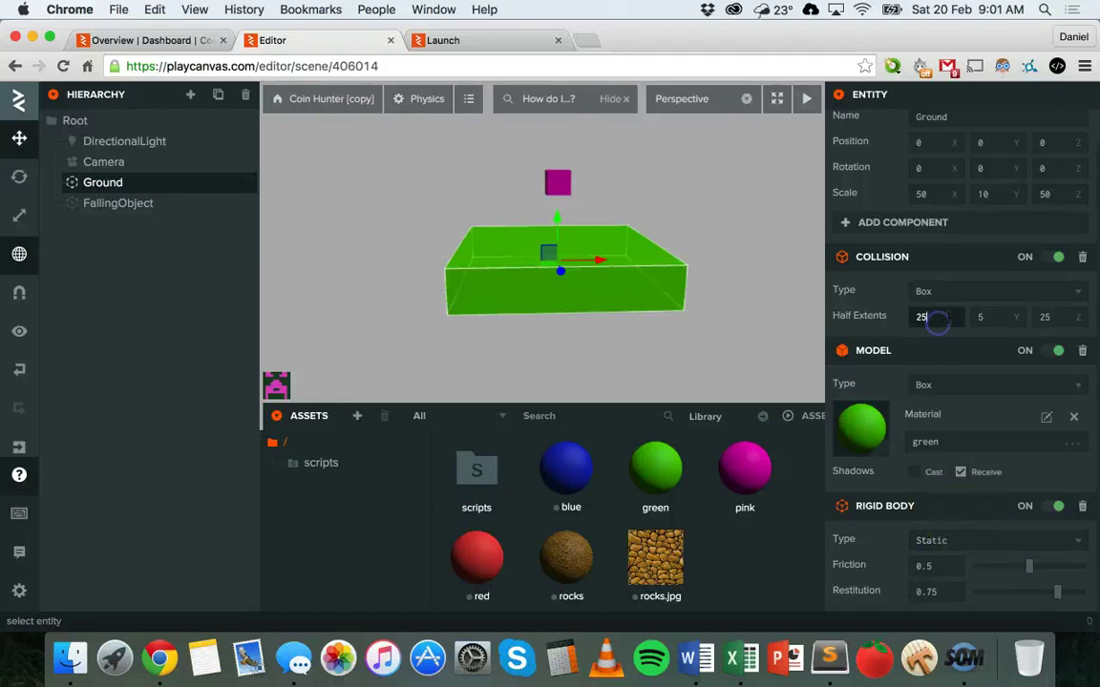
pyautogui.press('BackSpace')
pyautogui.press('BackSpace')
pyautogui.write('75')
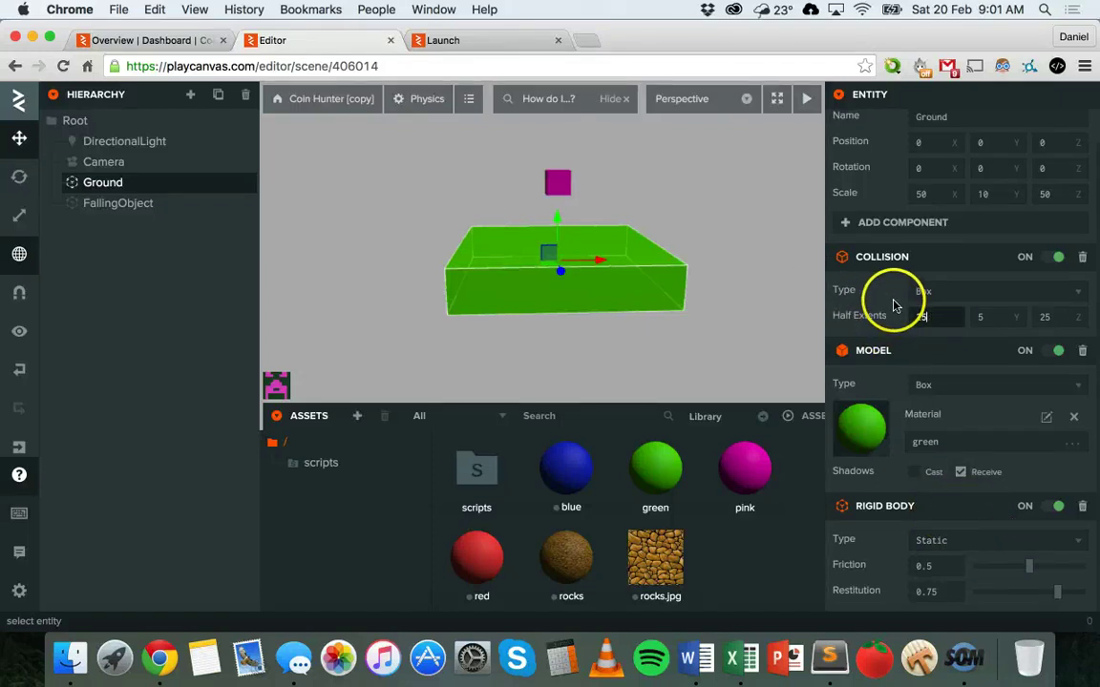
pyautogui.click(899, 315)
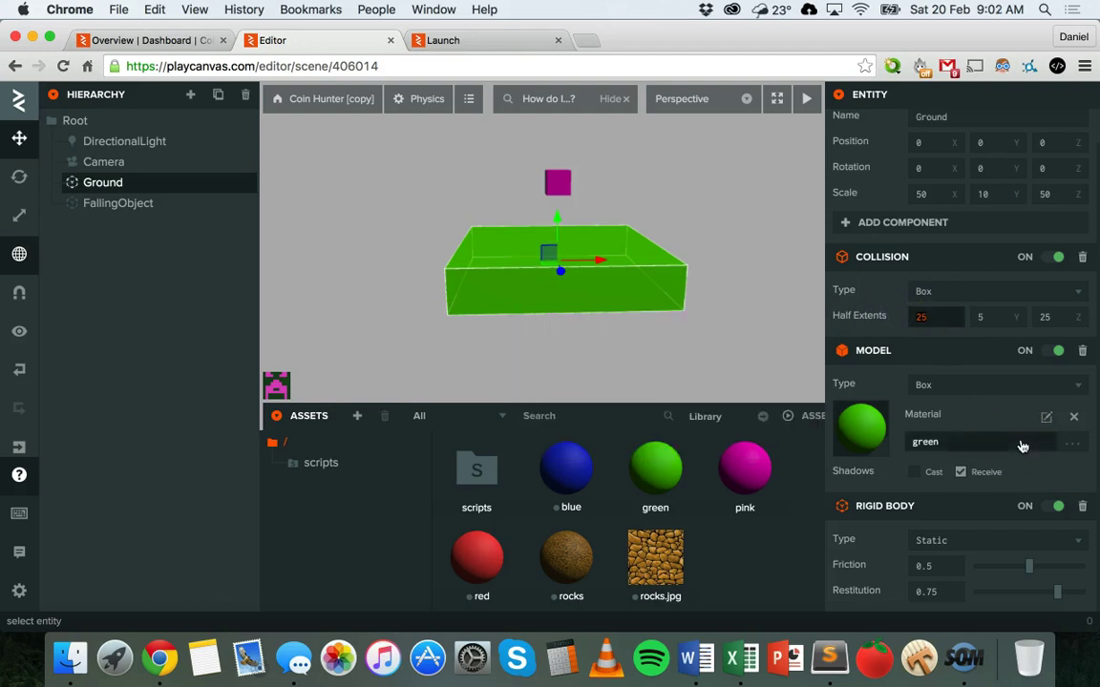
# Try an X half extent of 40 on the Ground's collision box, and restore it to 25
pyautogui.press('BackSpace')
pyautogui.press('BackSpace')
pyautogui.write('40')
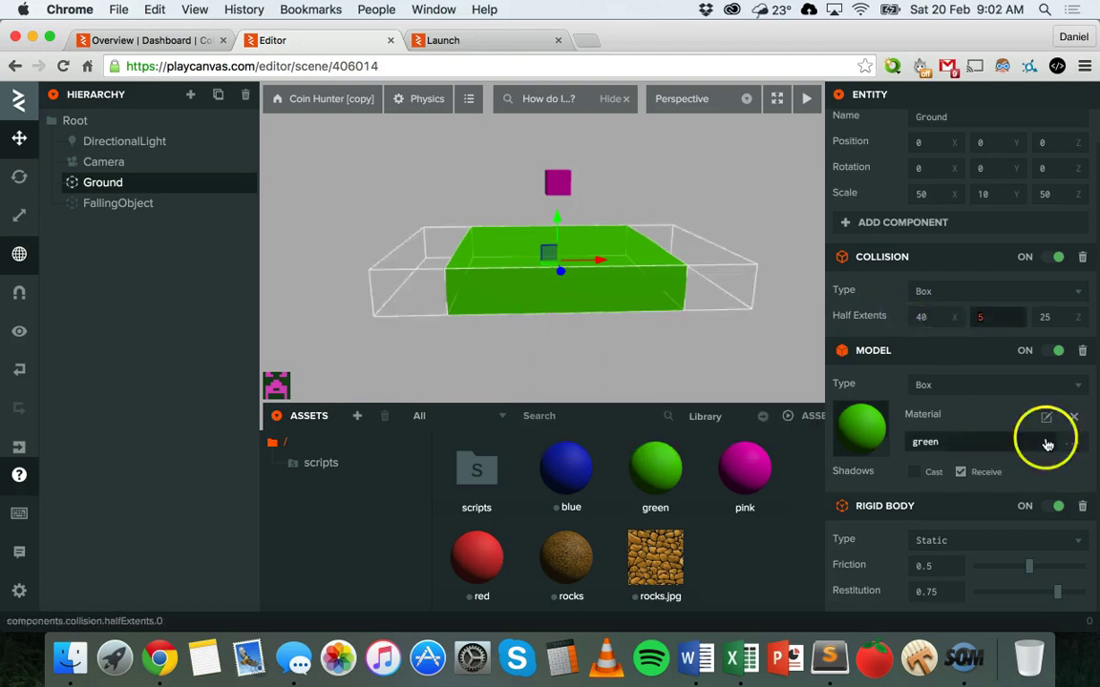
pyautogui.click(907, 318)
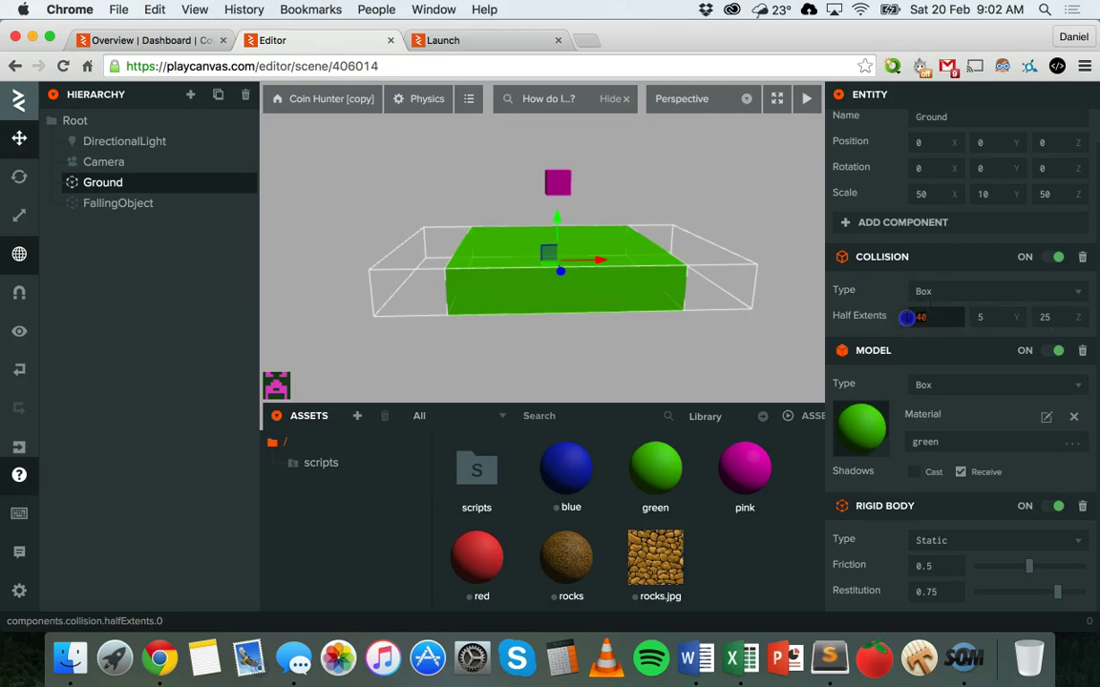
pyautogui.write('25')
# Set the Y half extent of the Ground's collision box to 10 and inspect the box from the front
pyautogui.press('Tab')
pyautogui.write('10')
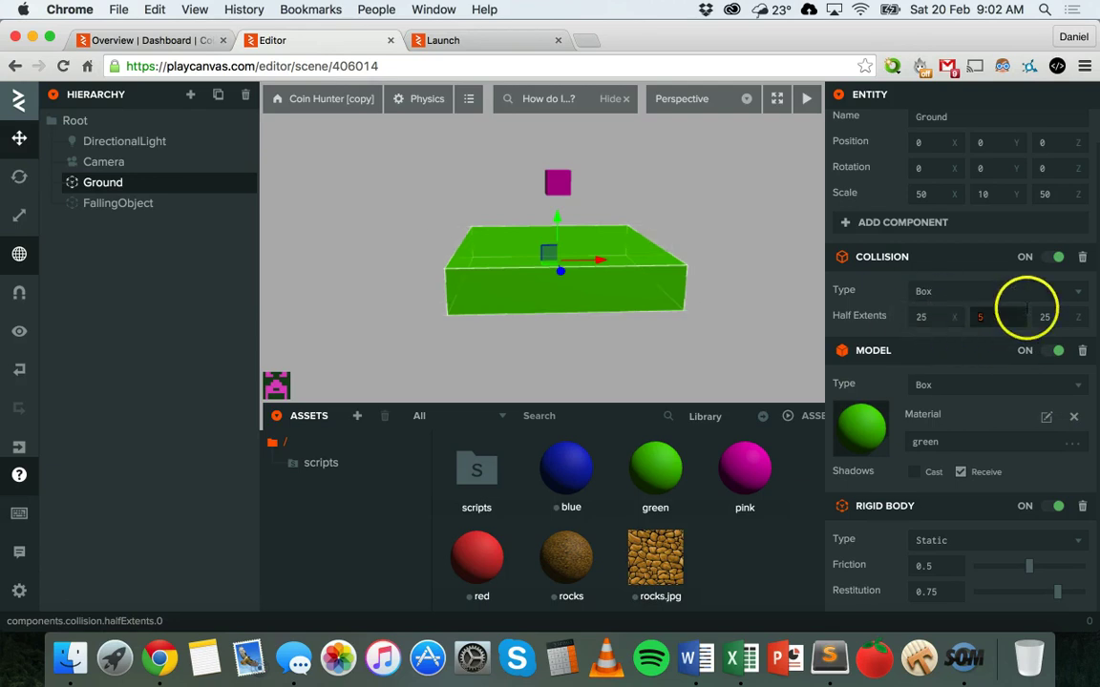
pyautogui.press('Tab')
pyautogui.moveTo(585, 324); pyautogui.dragTo(679, 287)
pyautogui.click(558, 172)
pyautogui.moveTo(640, 165); pyautogui.dragTo(564, 188)
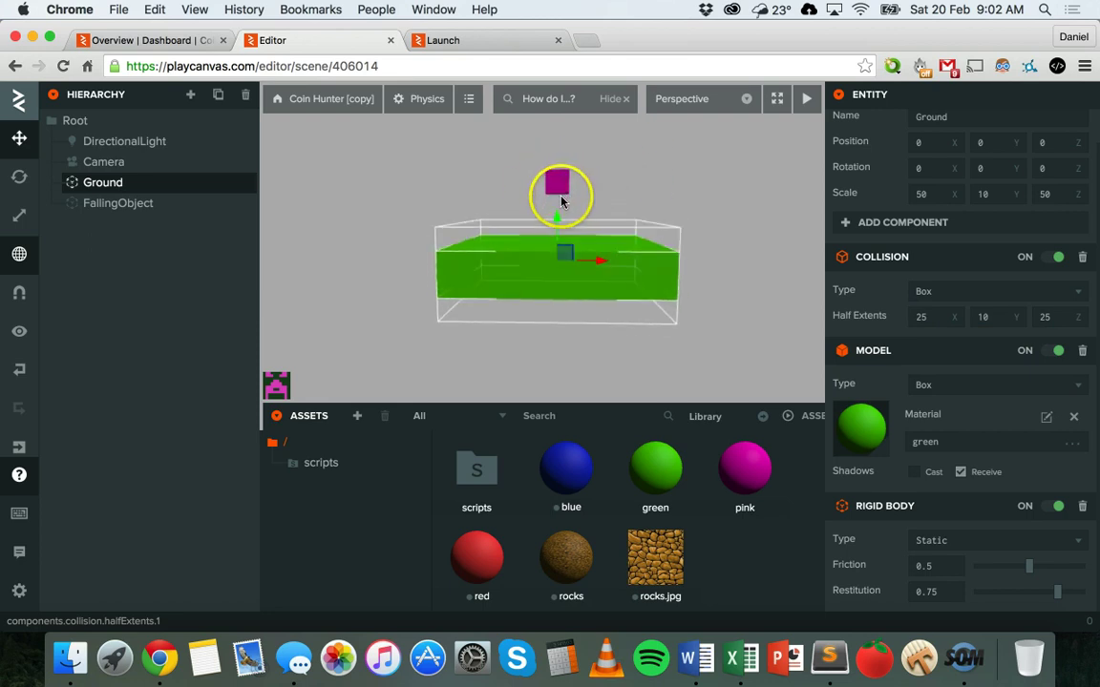
# Compare FallingObject with the Ground's enlarged collision box, test-run the scene and return to the editor
pyautogui.click(531, 190)
pyautogui.click(558, 188)
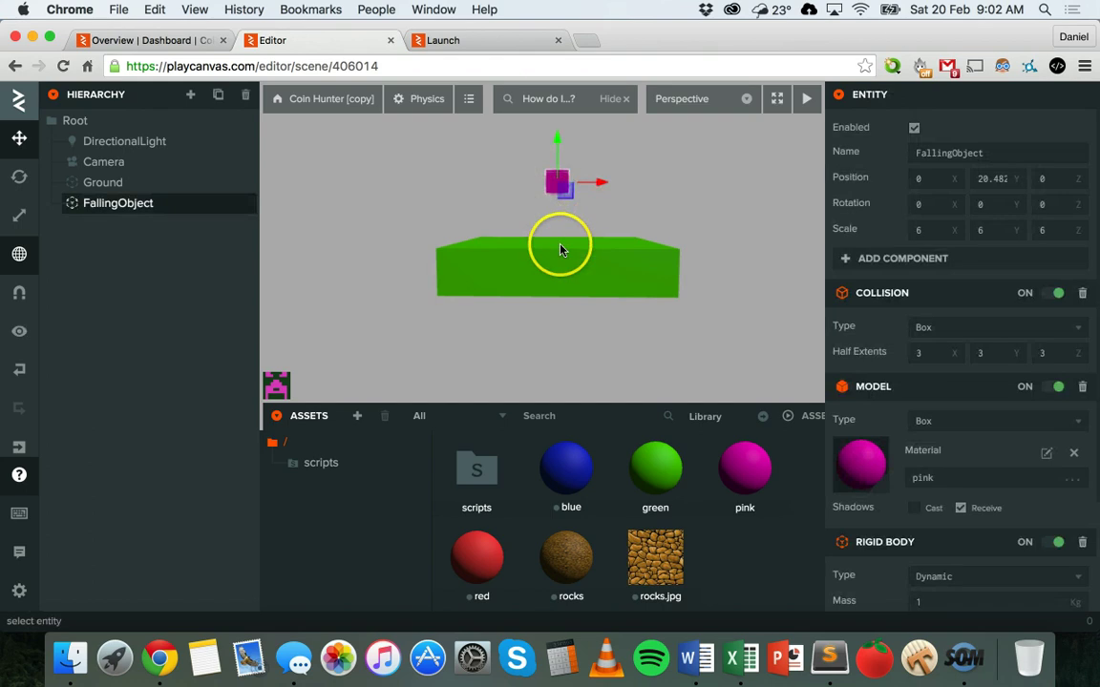
pyautogui.click(559, 249)
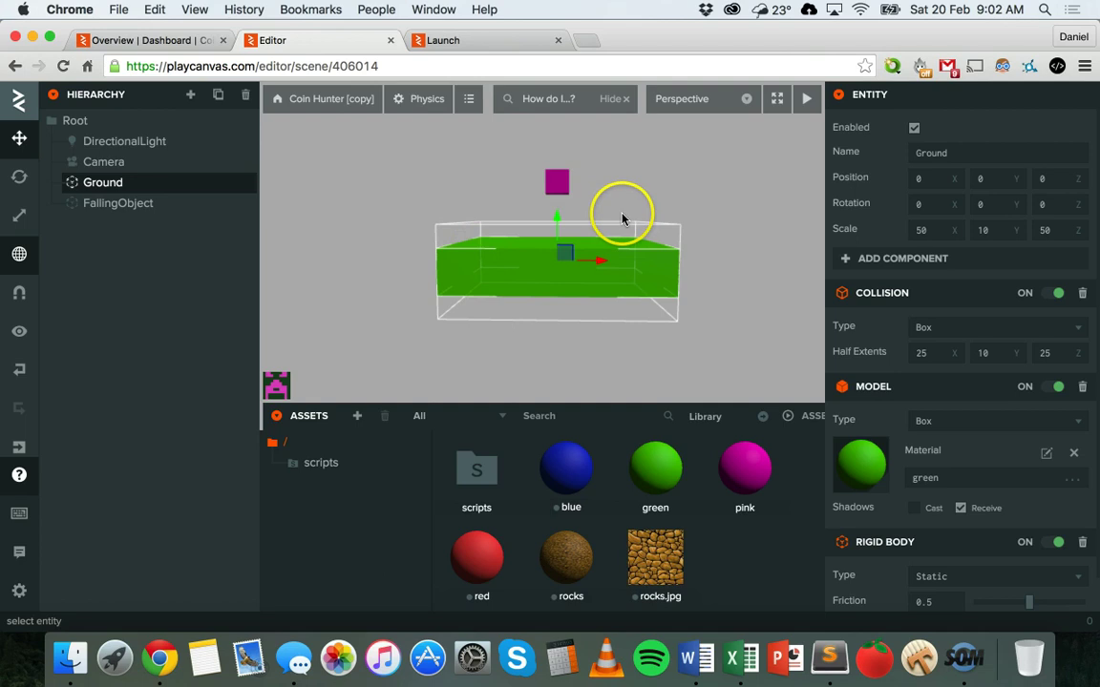
pyautogui.click(557, 41)
pyautogui.click(807, 99)
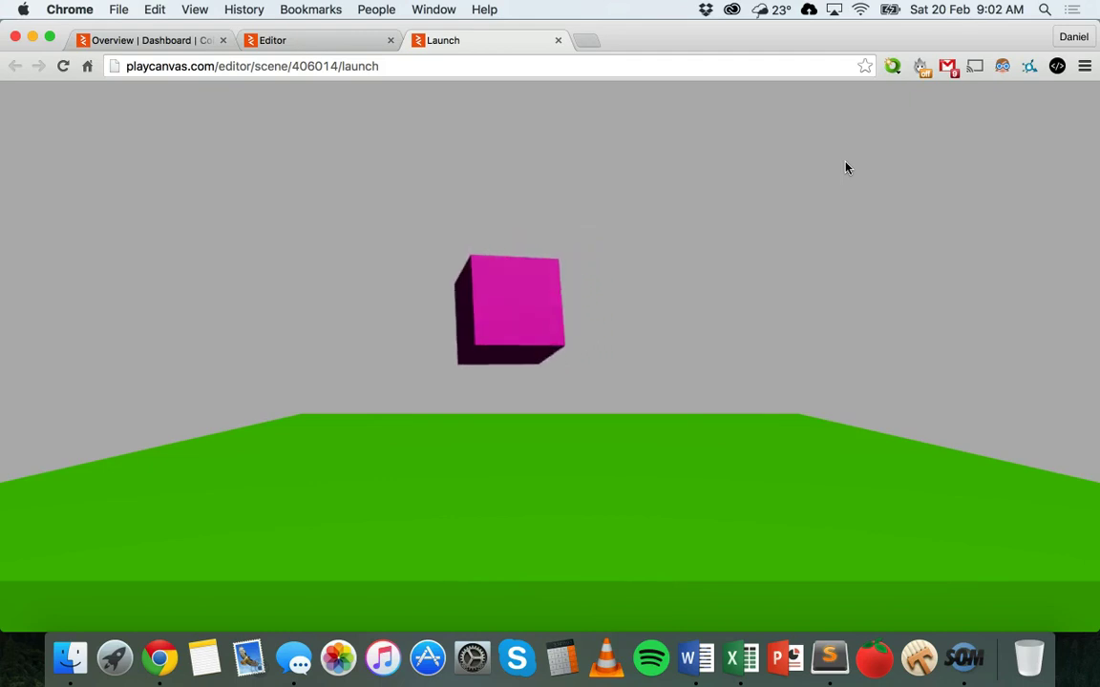
pyautogui.click(557, 42)
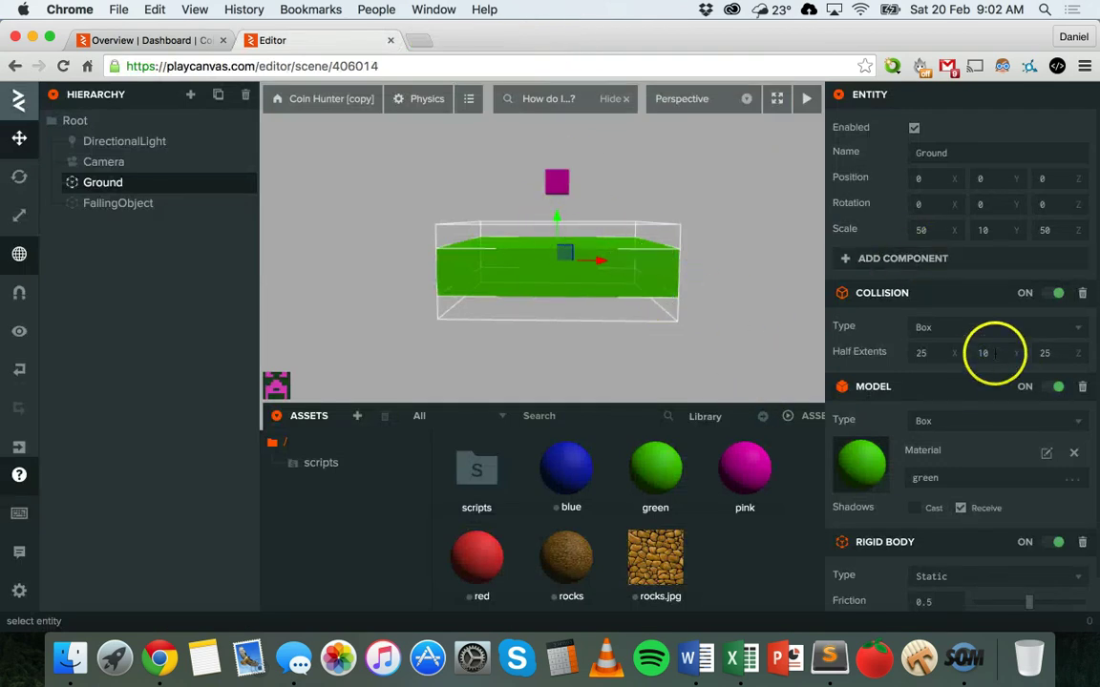
# Set the Y half extent of the Ground's collision box to 2, test-run the scene and return to the editor
pyautogui.click(982, 353)
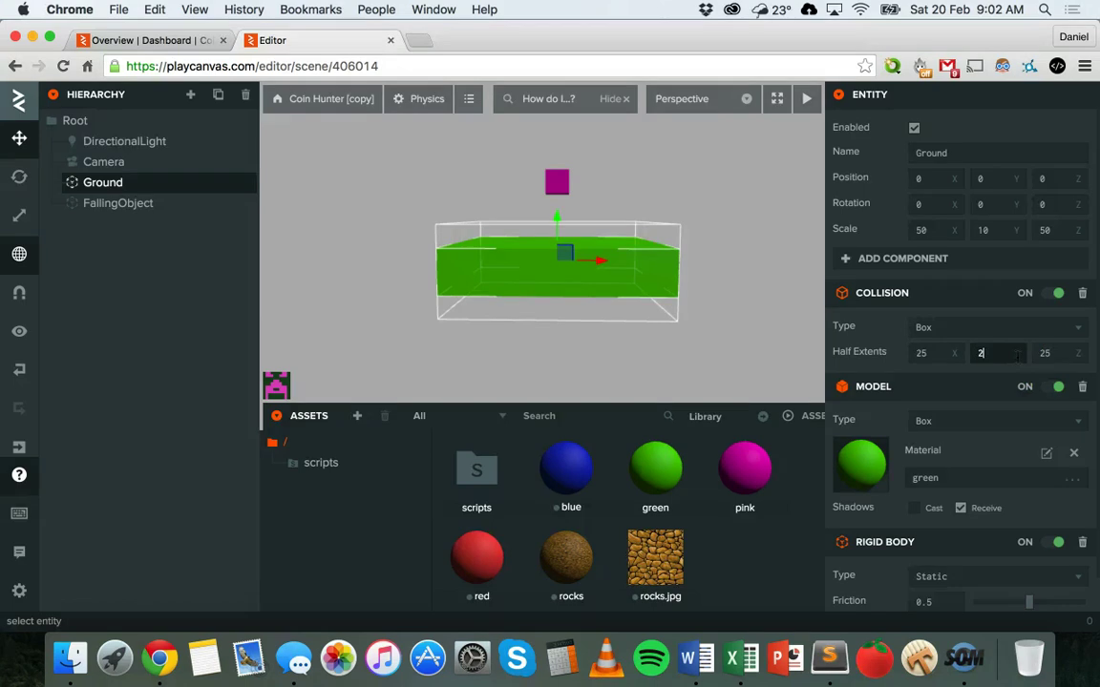
pyautogui.write('2')
pyautogui.press('Tab')
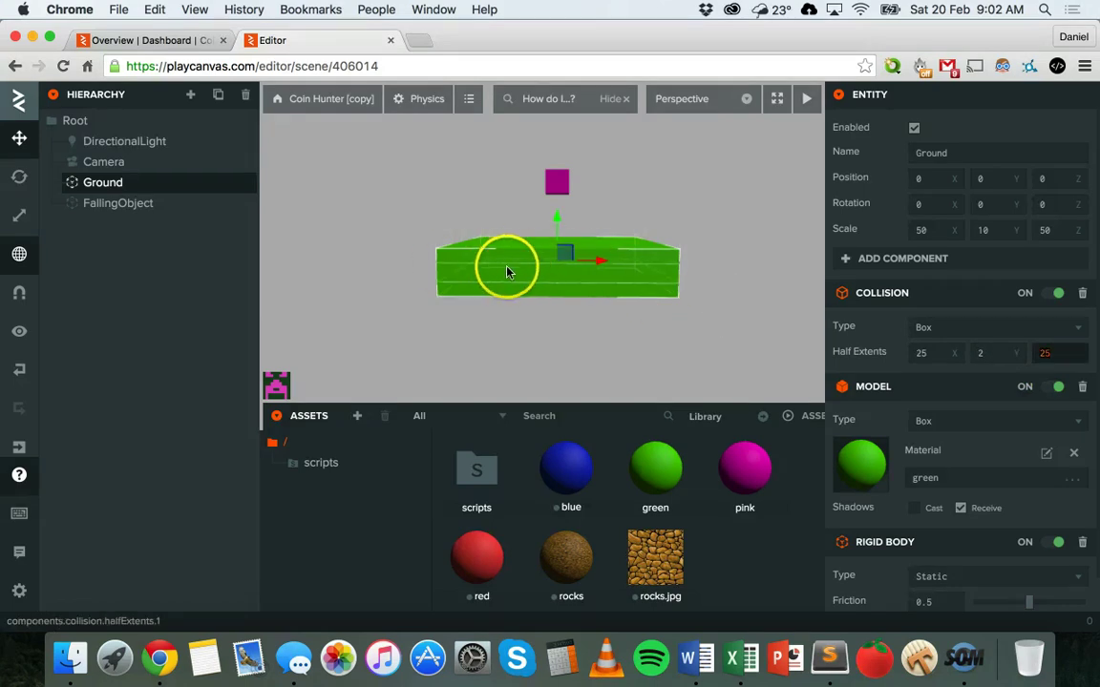
pyautogui.click(803, 100)
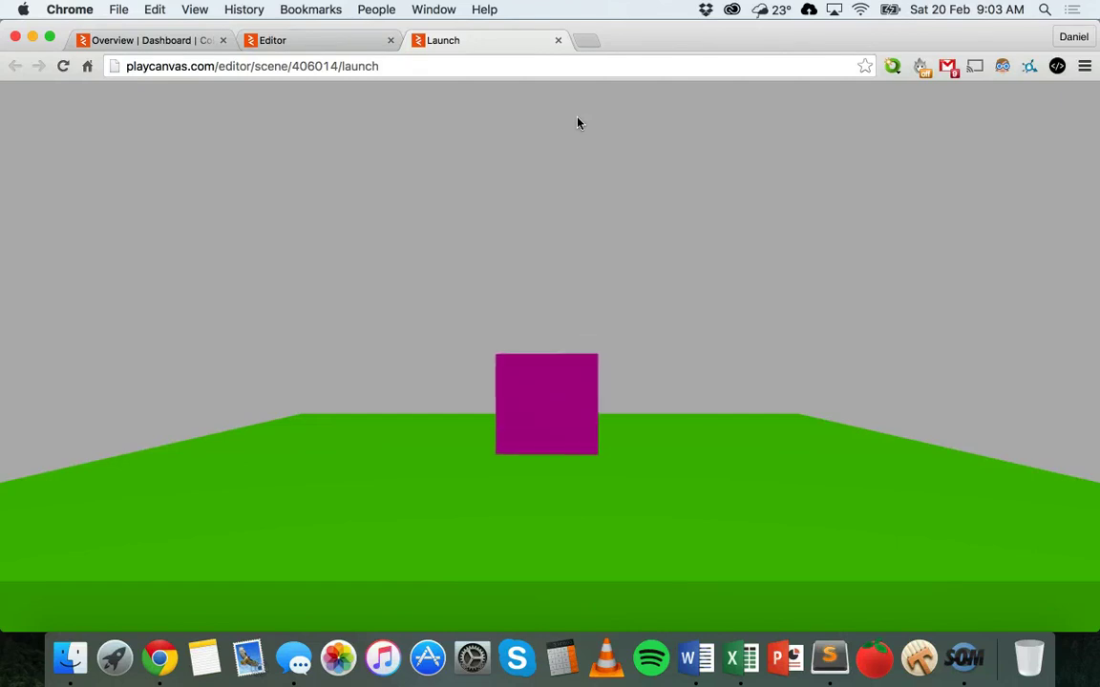
pyautogui.click(541, 20)
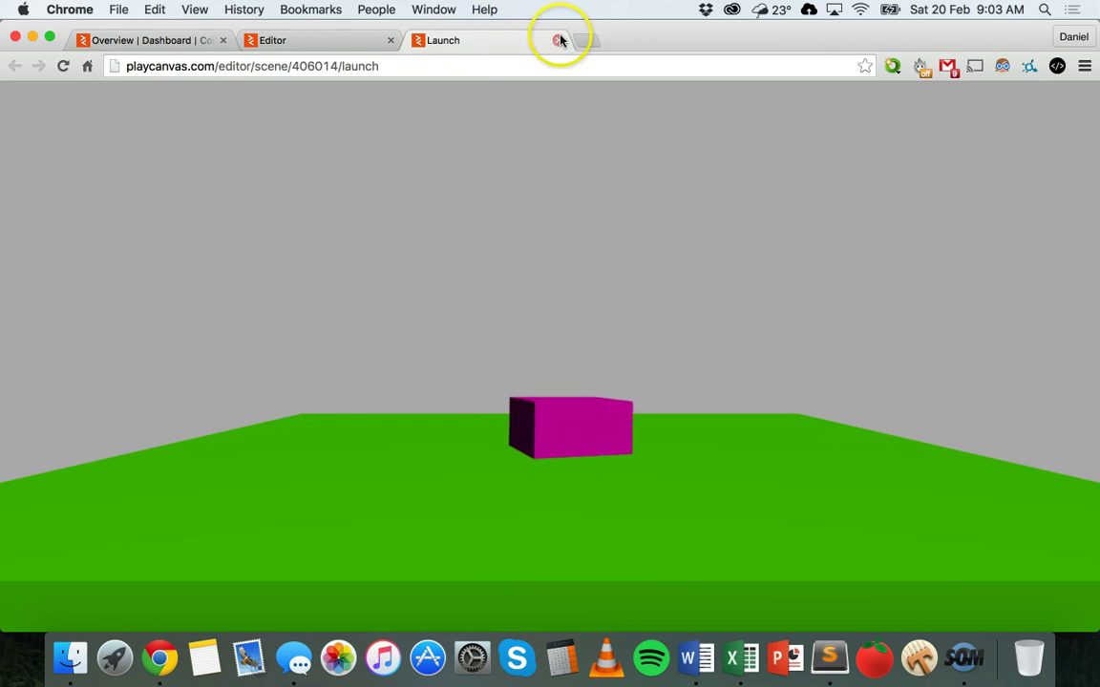
pyautogui.click(559, 40)
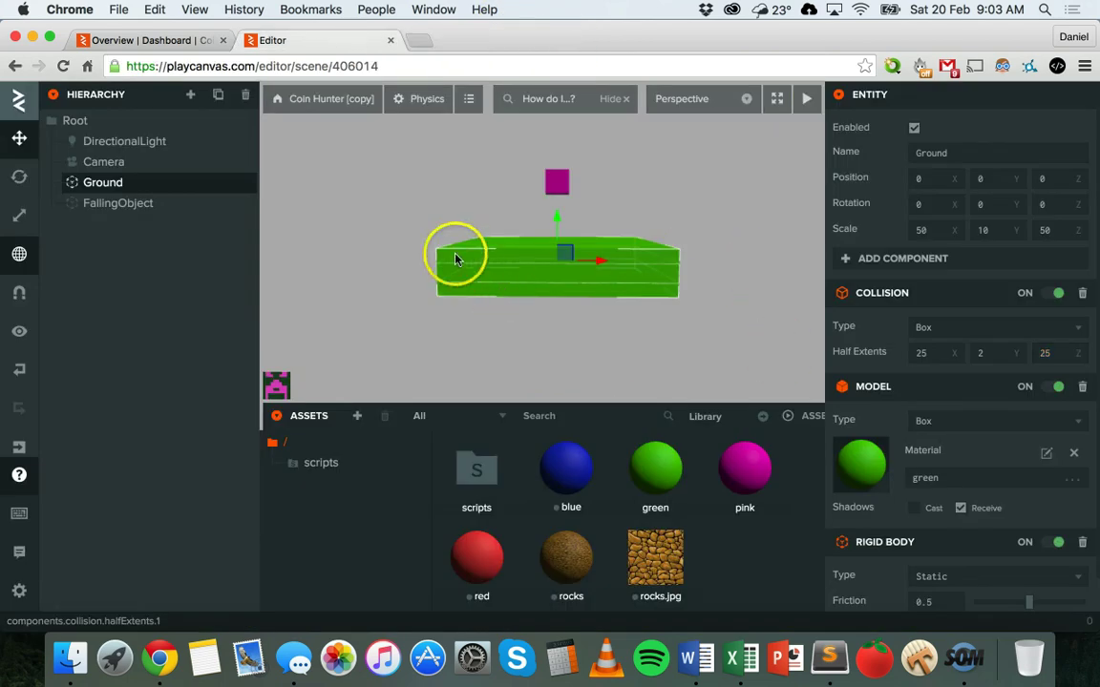
# Set the Y half extent of the Ground's collision box to 5
pyautogui.click(556, 178)
pyautogui.click(566, 262)
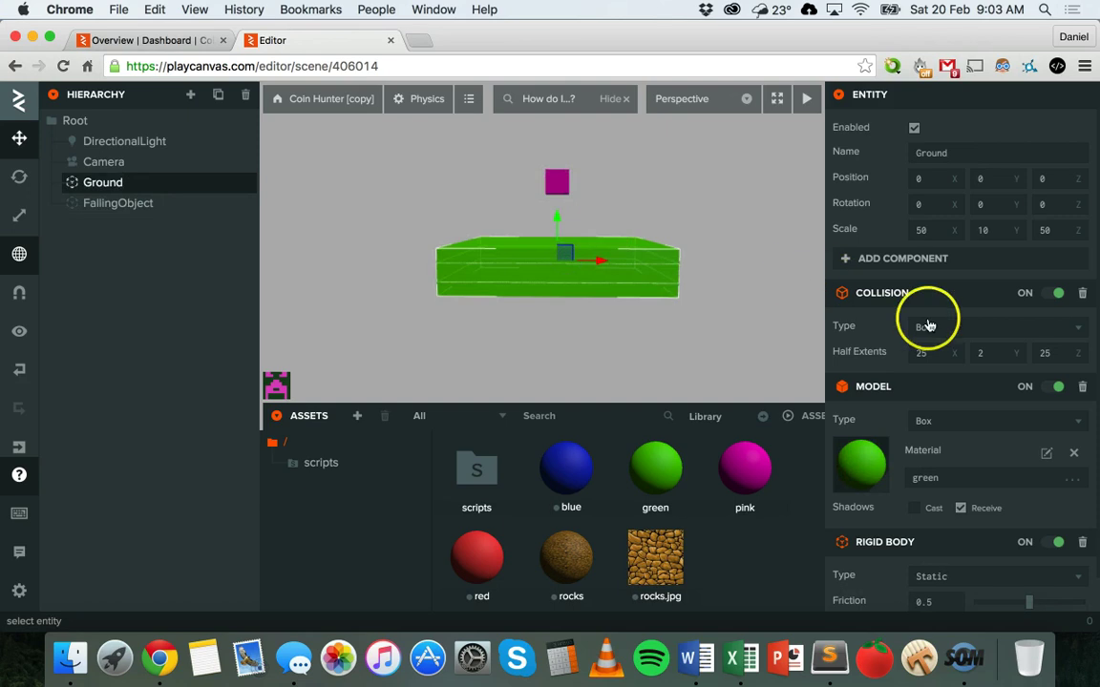
pyautogui.scroll(-1, 930, 318)
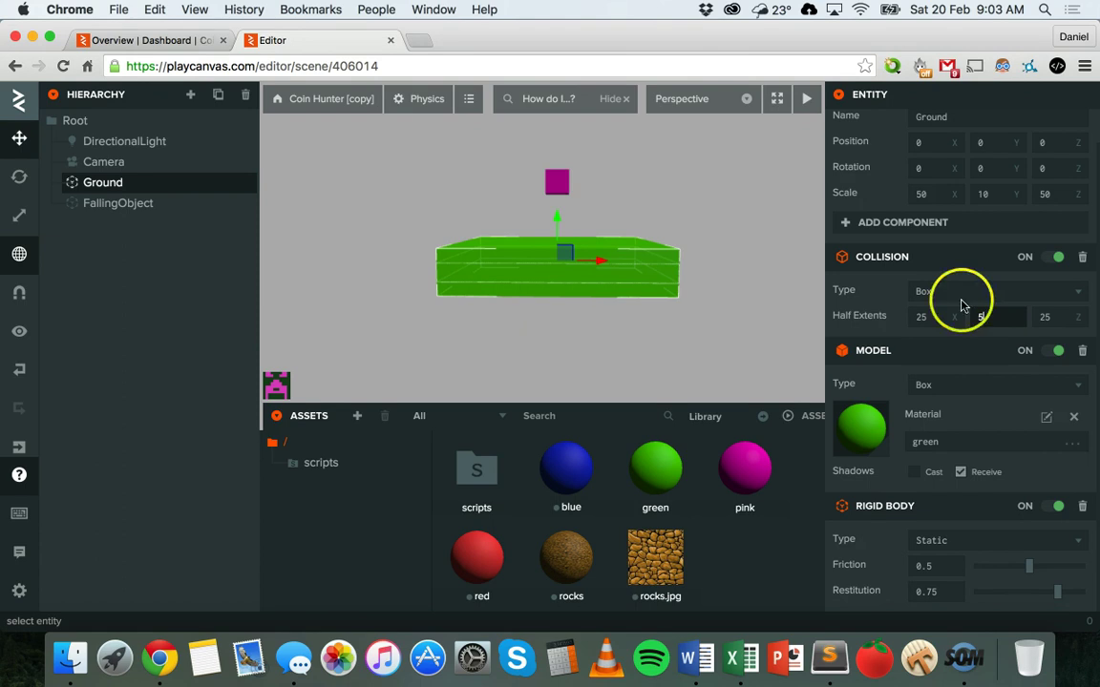
pyautogui.press('BackSpace')
pyautogui.write('5')
pyautogui.press('Tab')
# Test-run the scene with the Ground's rigid body disabled, and enable that rigid body again
pyautogui.click(1058, 508)
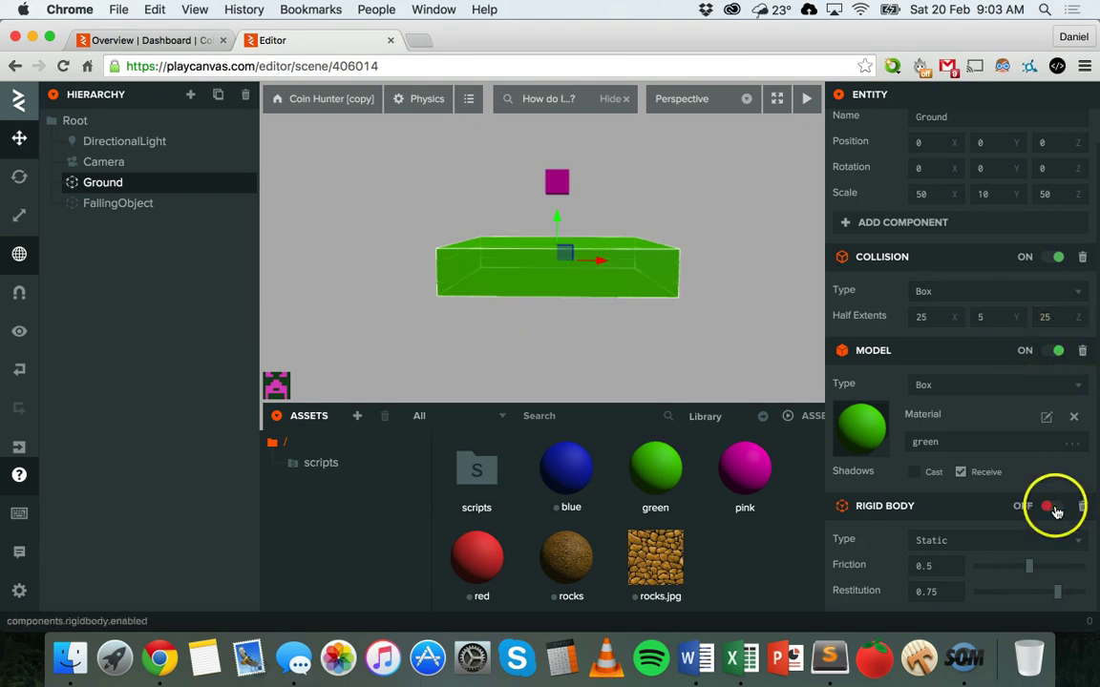
pyautogui.click(804, 102)
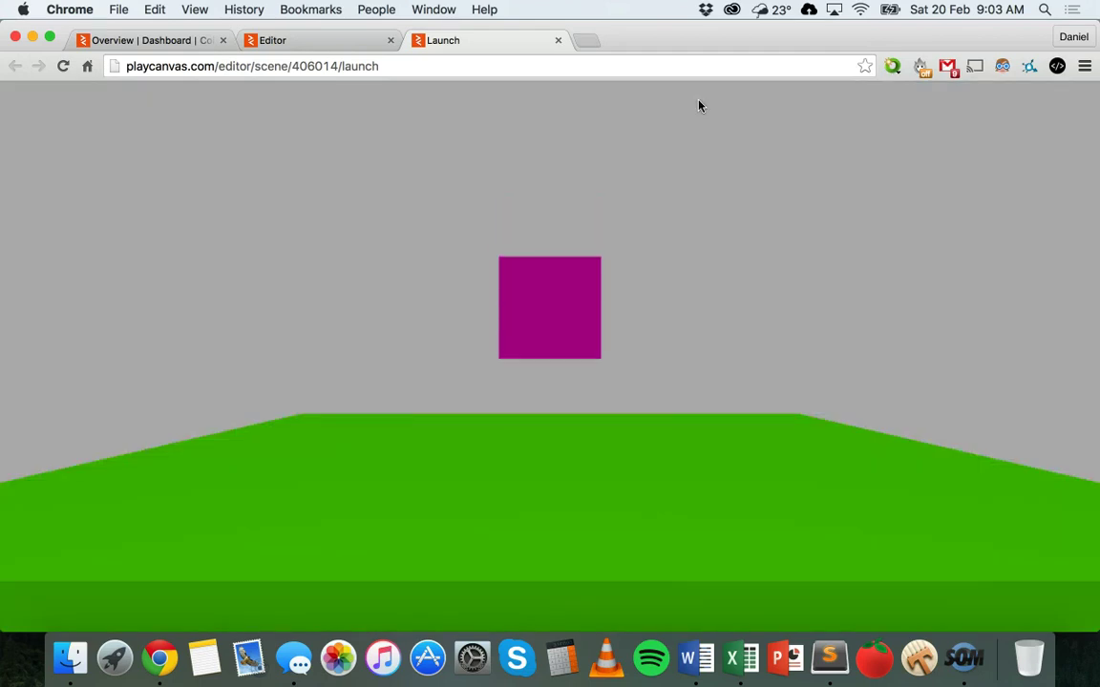
pyautogui.click(558, 41)
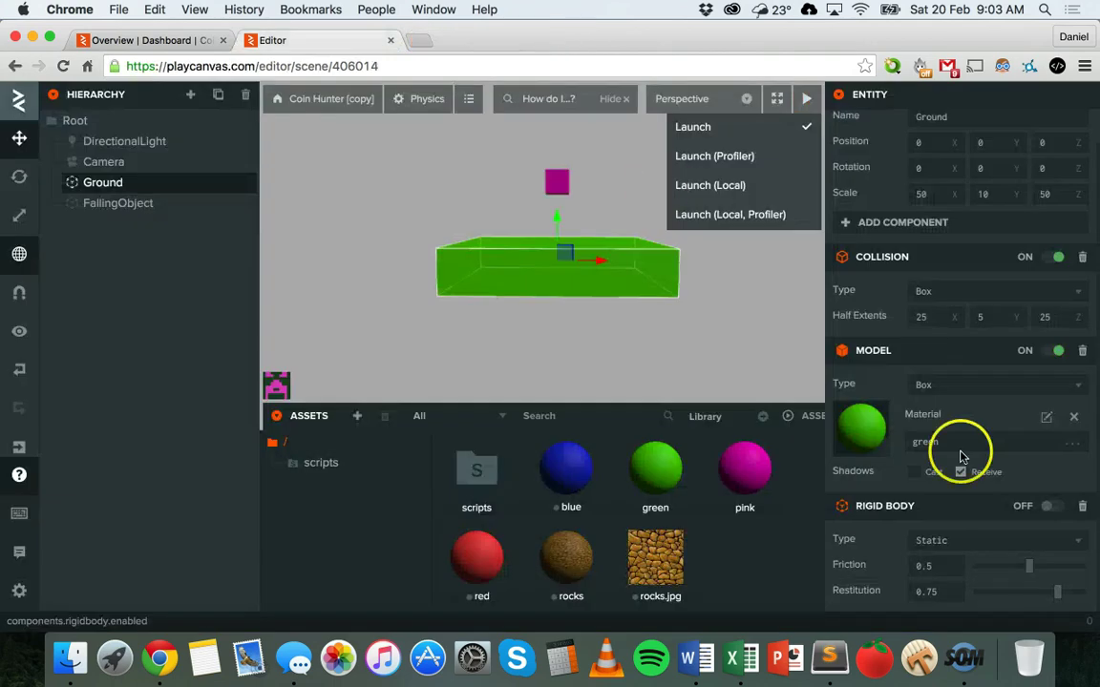
pyautogui.moveTo(897, 506)
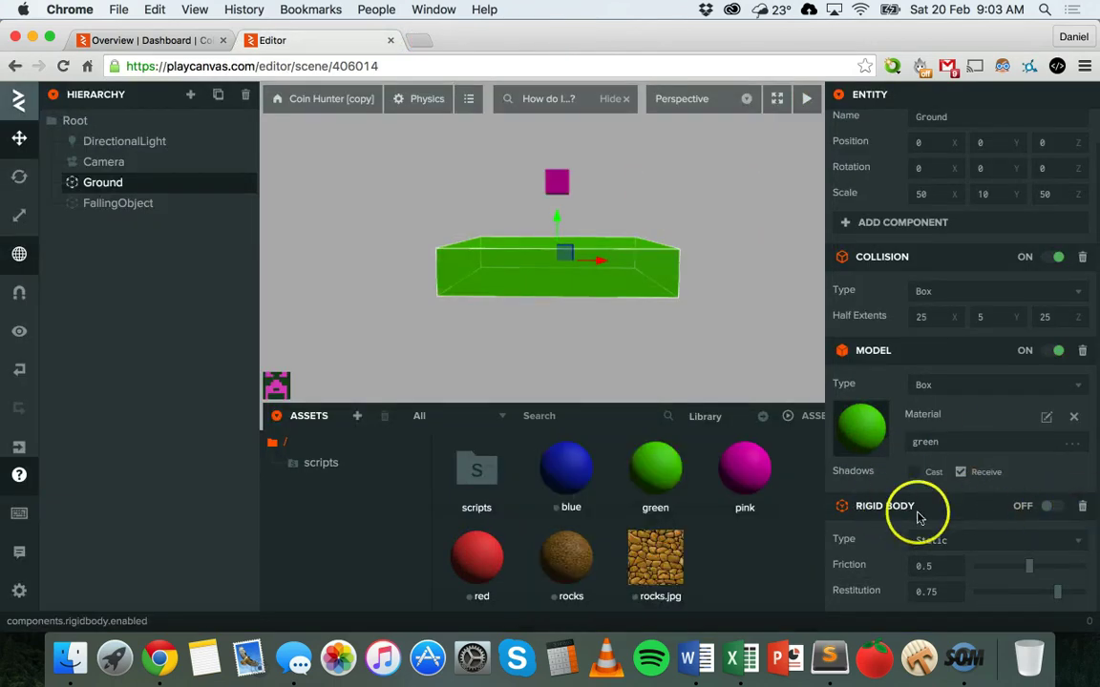
pyautogui.click(1054, 514)
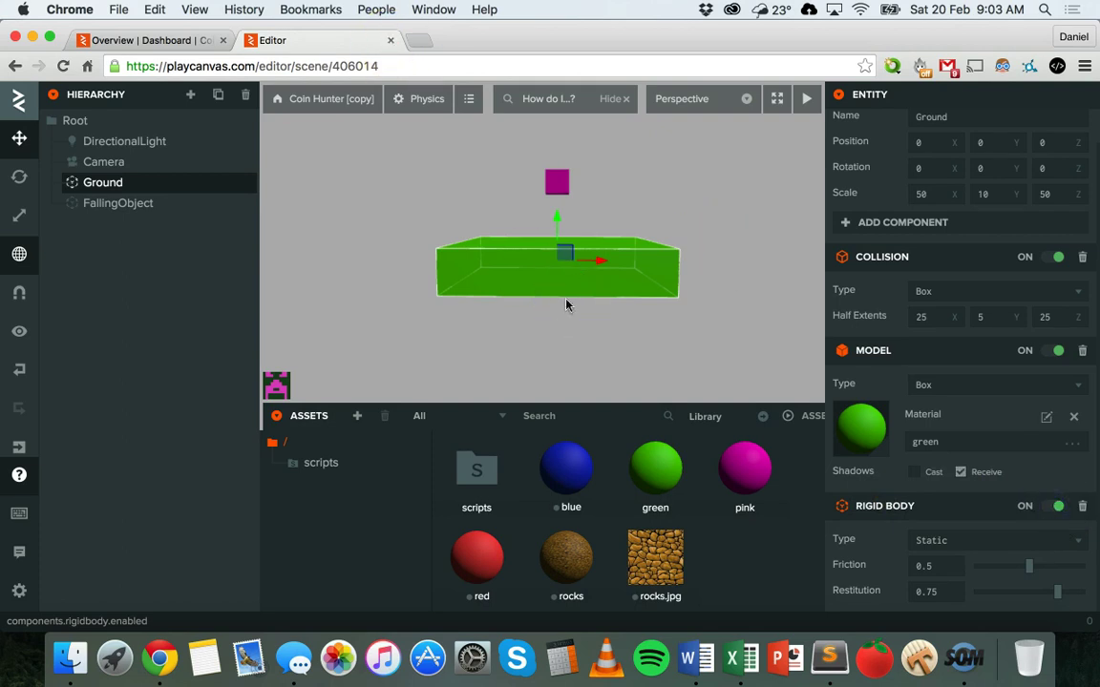
# Change FallingObject's collision type to Sphere and launch a test run of the scene
pyautogui.click(555, 249)
pyautogui.click(616, 267)
pyautogui.moveTo(617, 272); pyautogui.dragTo(570, 170)
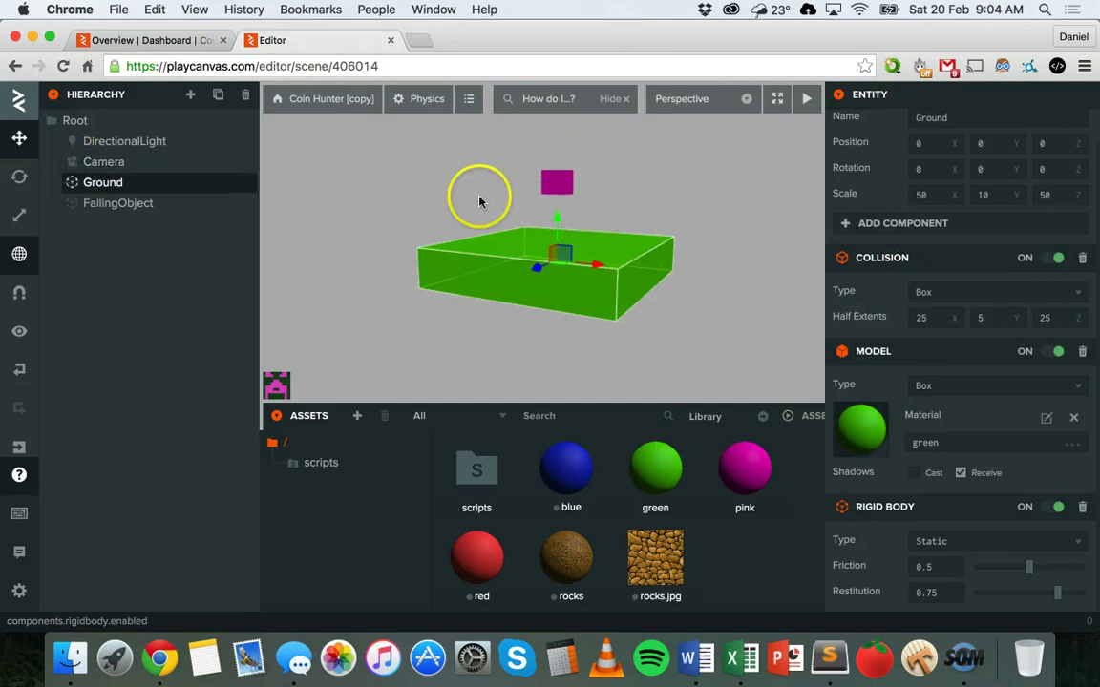
pyautogui.click(563, 180)
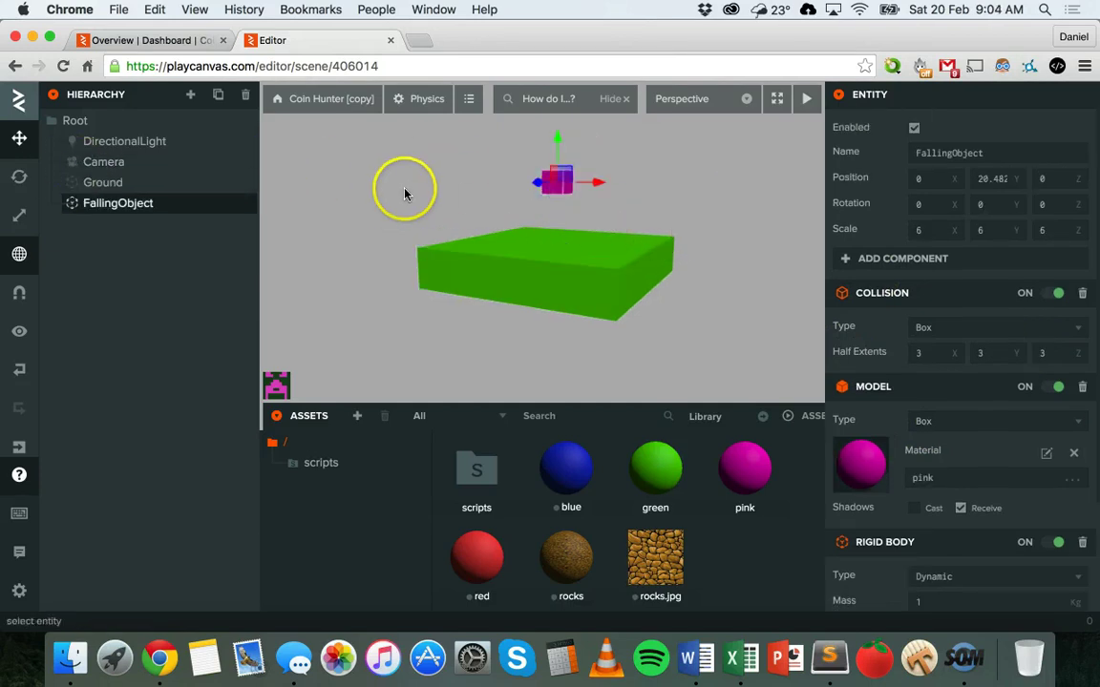
pyautogui.click(945, 331)
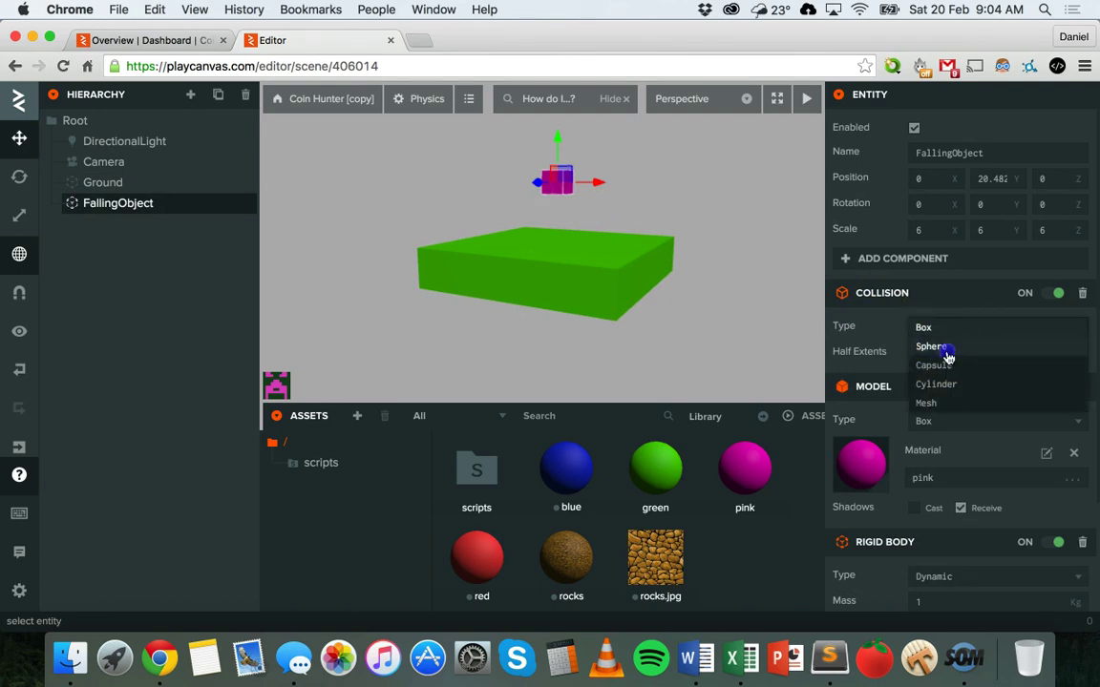
pyautogui.click(943, 349)
pyautogui.click(804, 98)
# Tilt the Ground about -22.6 degrees around Z, test-run the scene on the slope and return to the editor
pyautogui.click(492, 258)
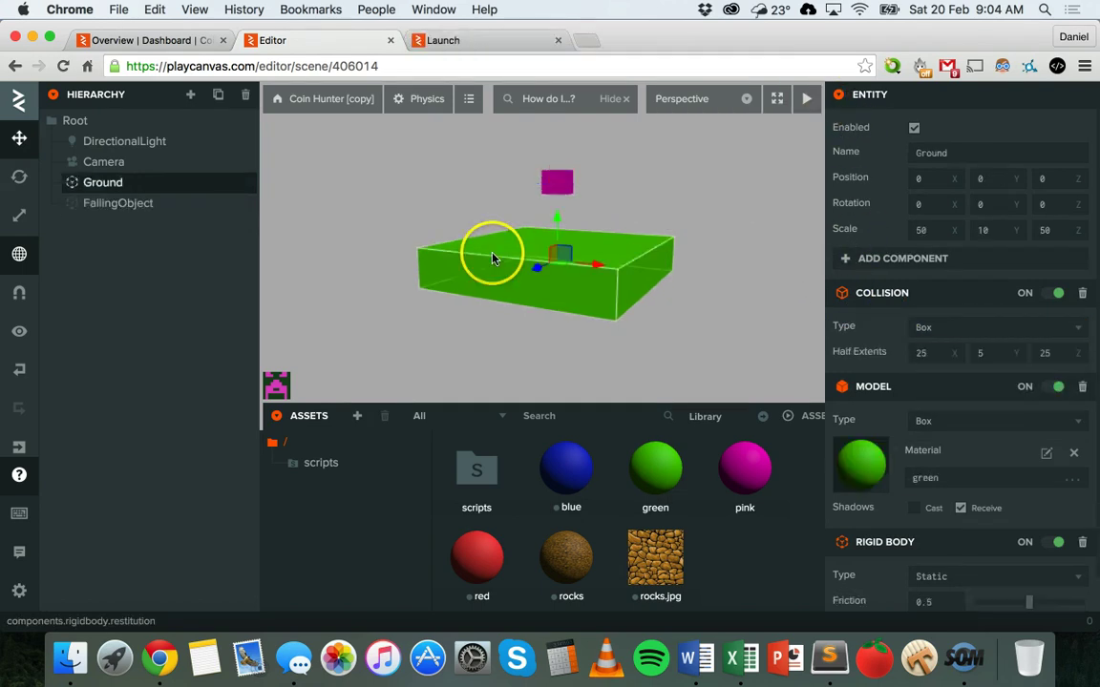
pyautogui.click(19, 177)
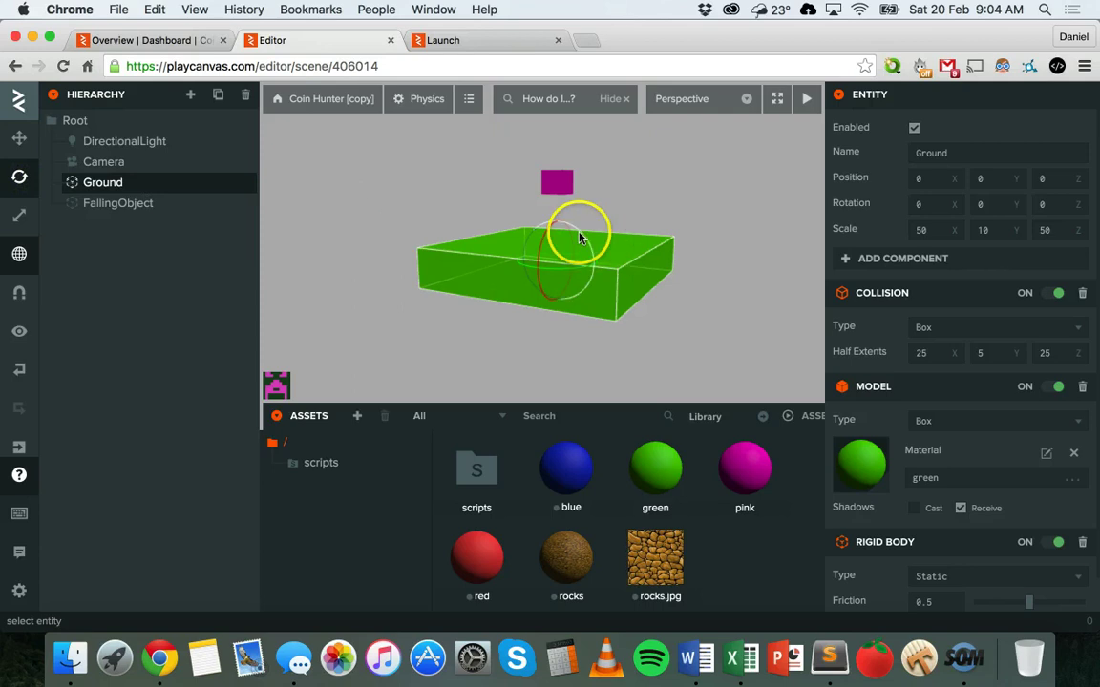
pyautogui.moveTo(579, 235); pyautogui.dragTo(586, 250)
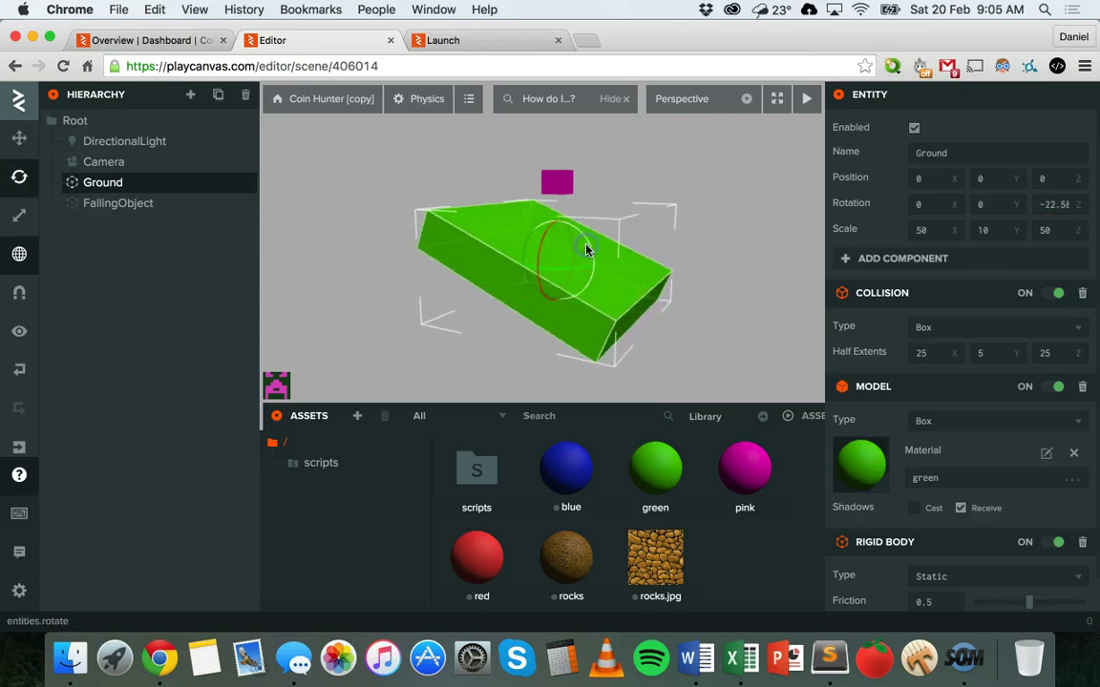
pyautogui.click(477, 38)
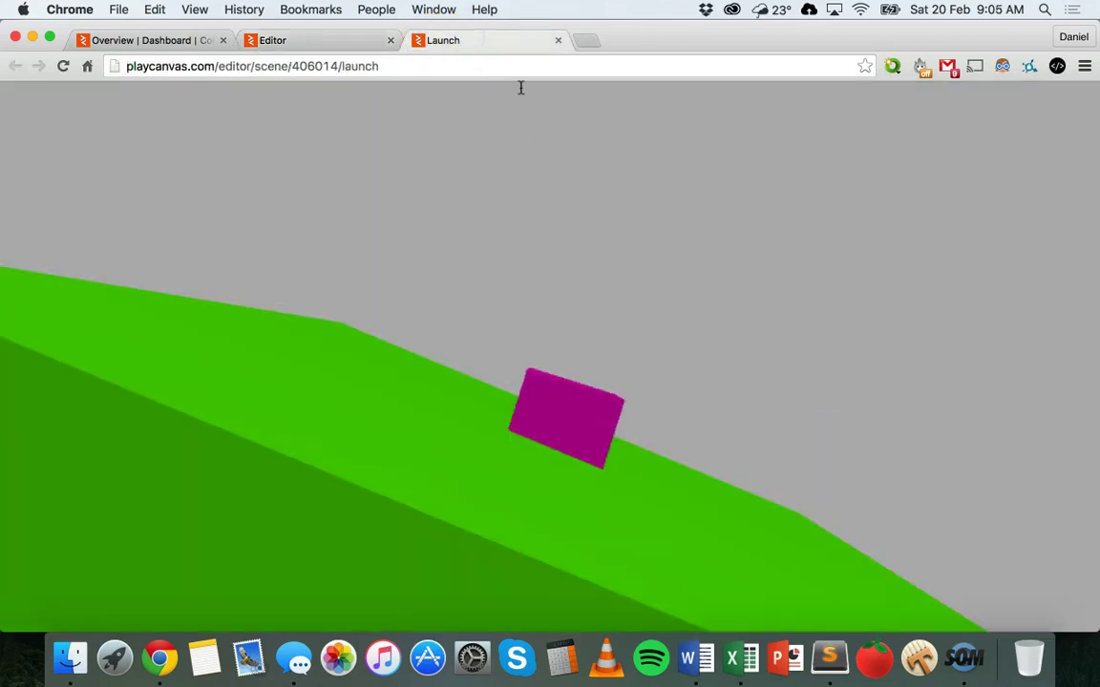
pyautogui.click(64, 65)
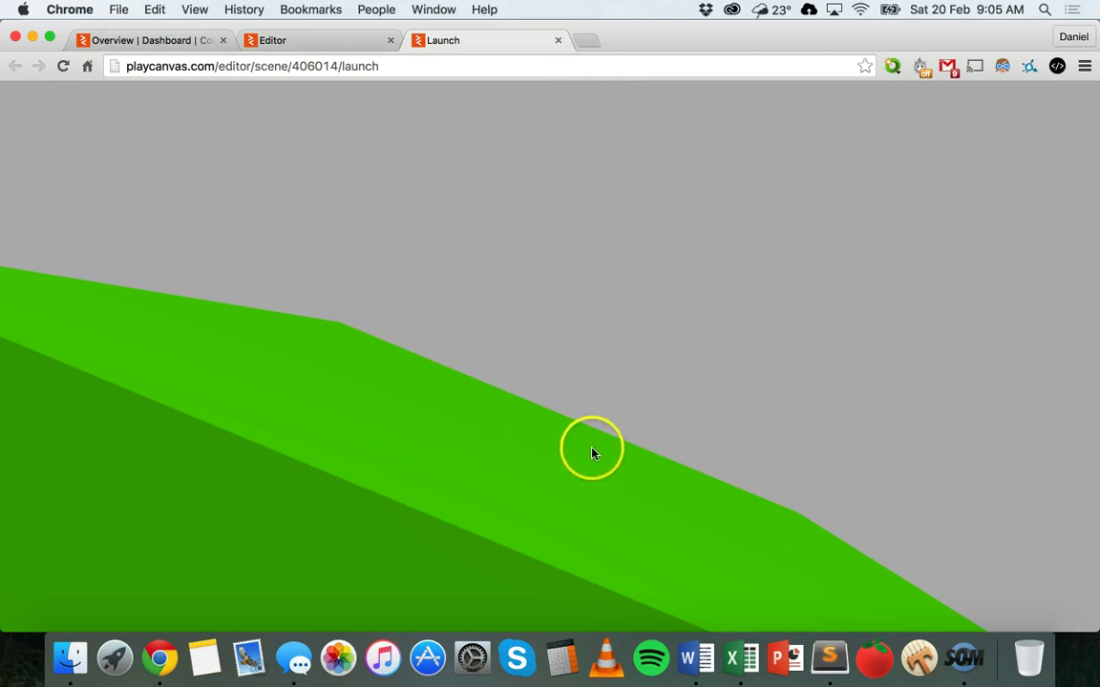
pyautogui.click(559, 40)
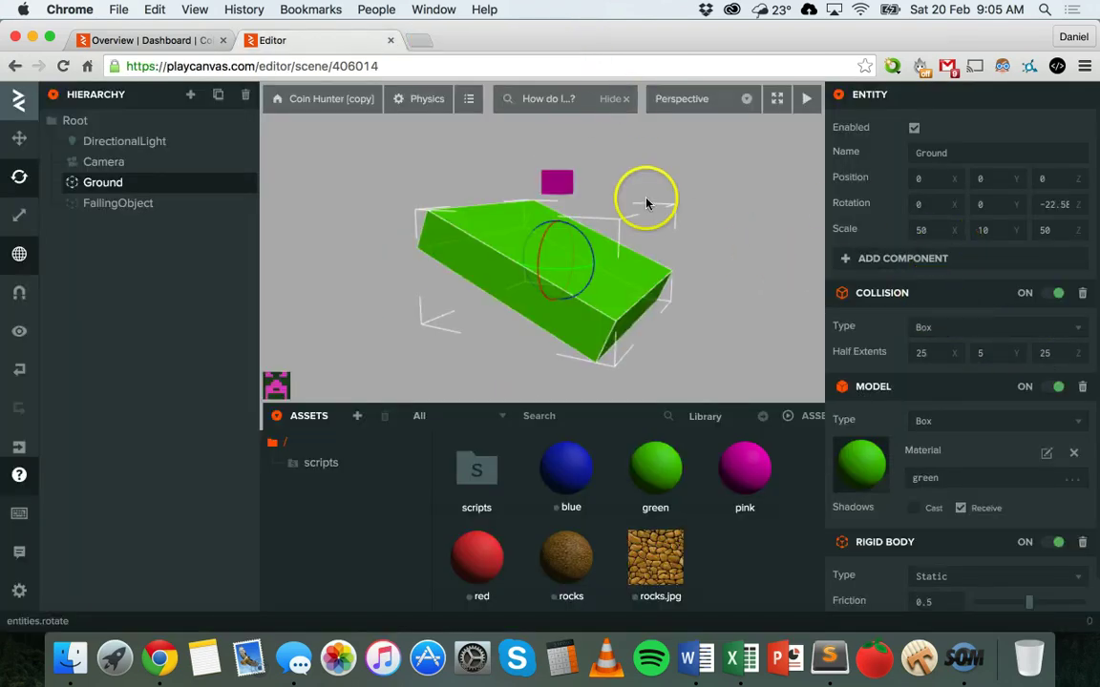
# Change FallingObject's collision type to Box, test-run the scene and return to the editor
pyautogui.click(562, 180)
pyautogui.click(966, 325)
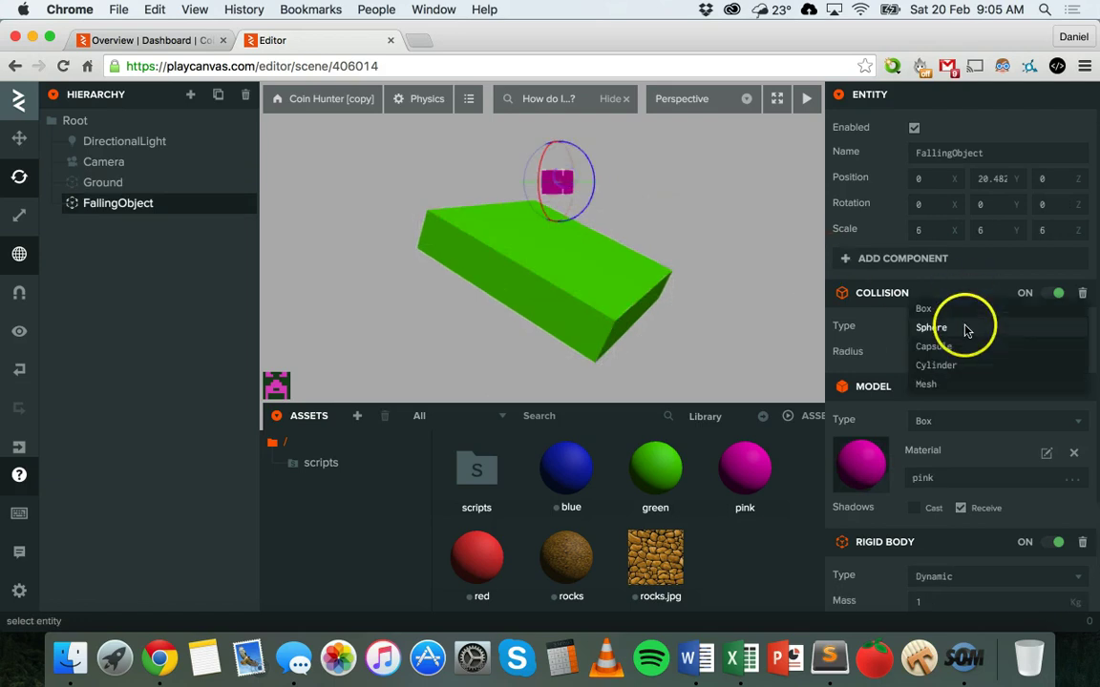
pyautogui.click(952, 308)
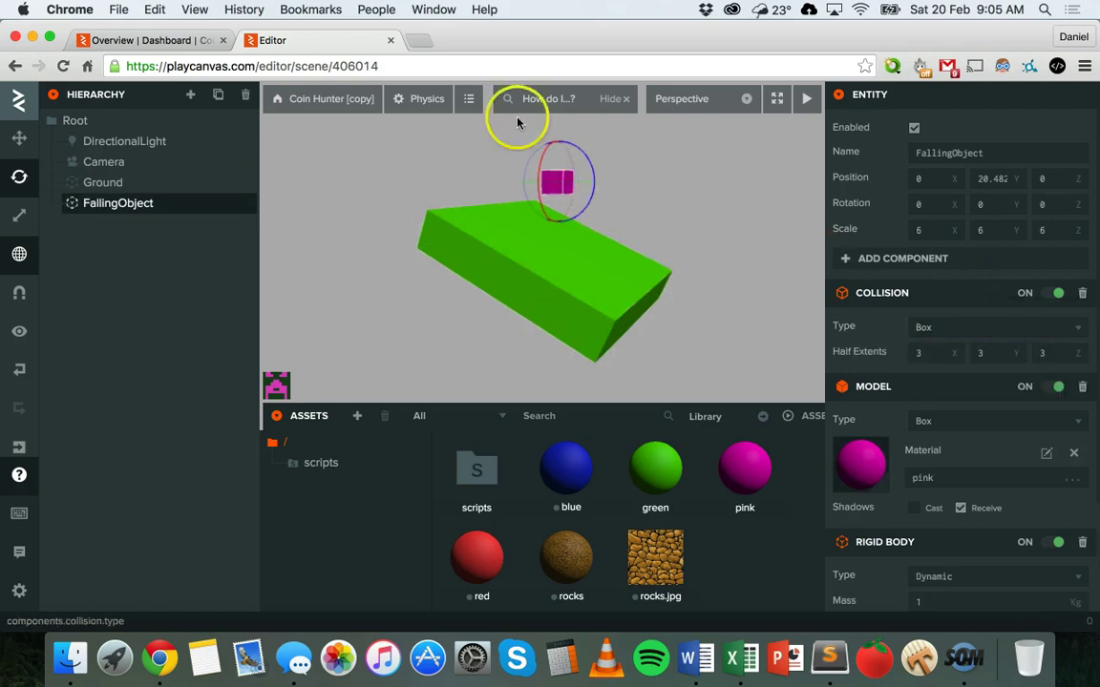
pyautogui.click(806, 98)
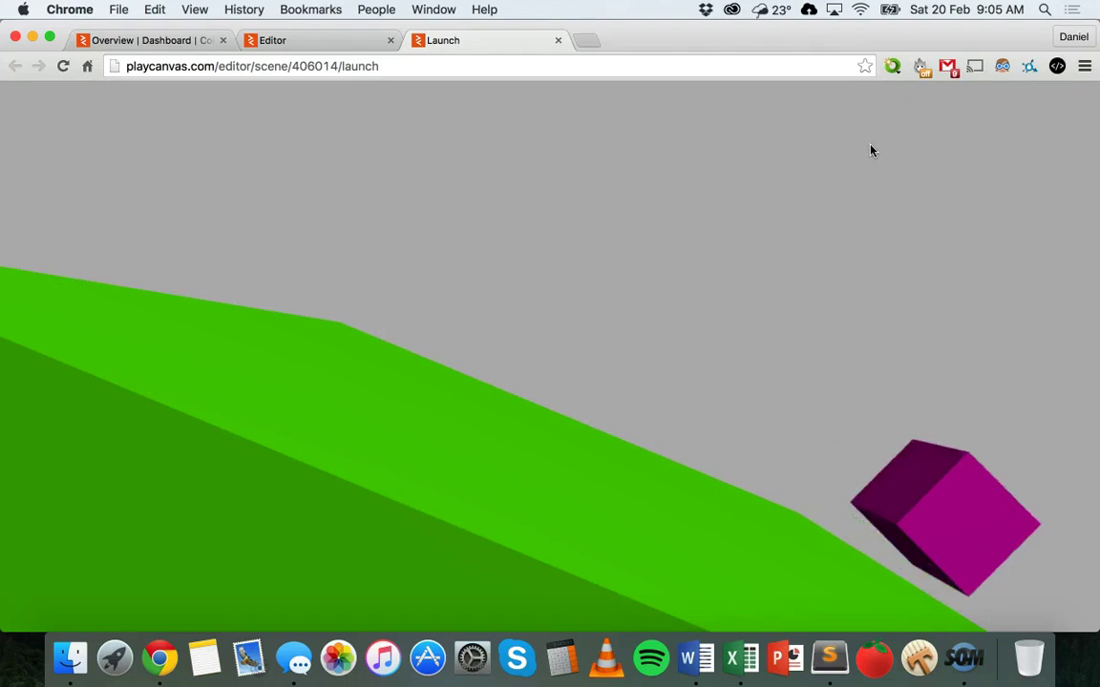
pyautogui.click(559, 41)
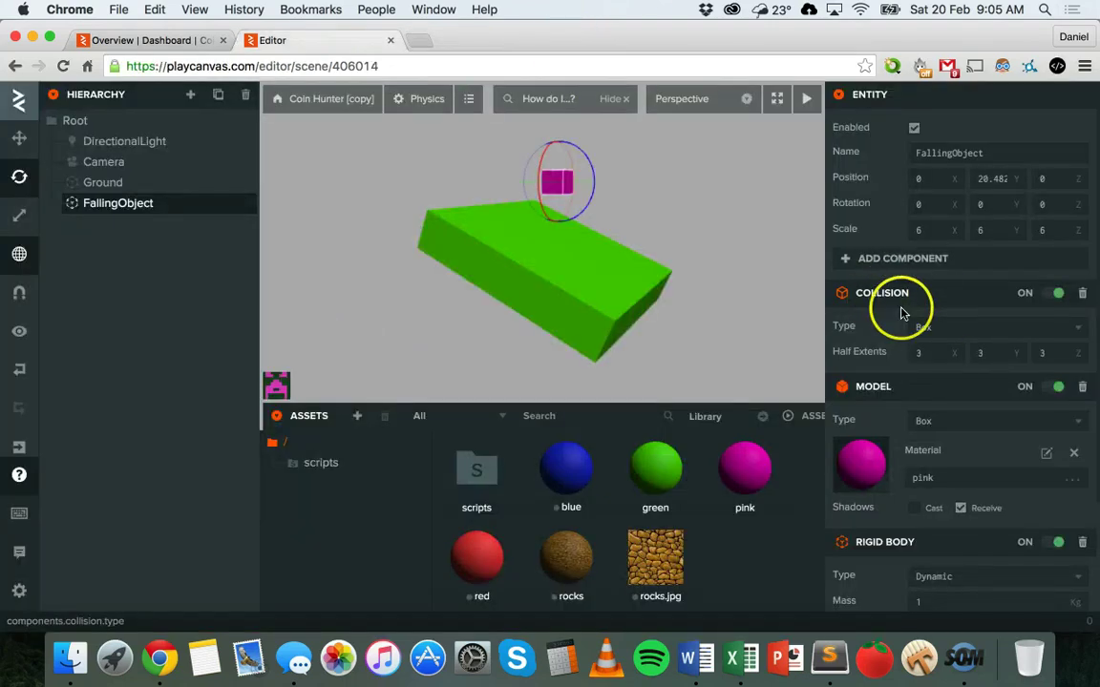
# Review the collision type setting and its description for FallingObject
pyautogui.scroll(-2, 868, 312)
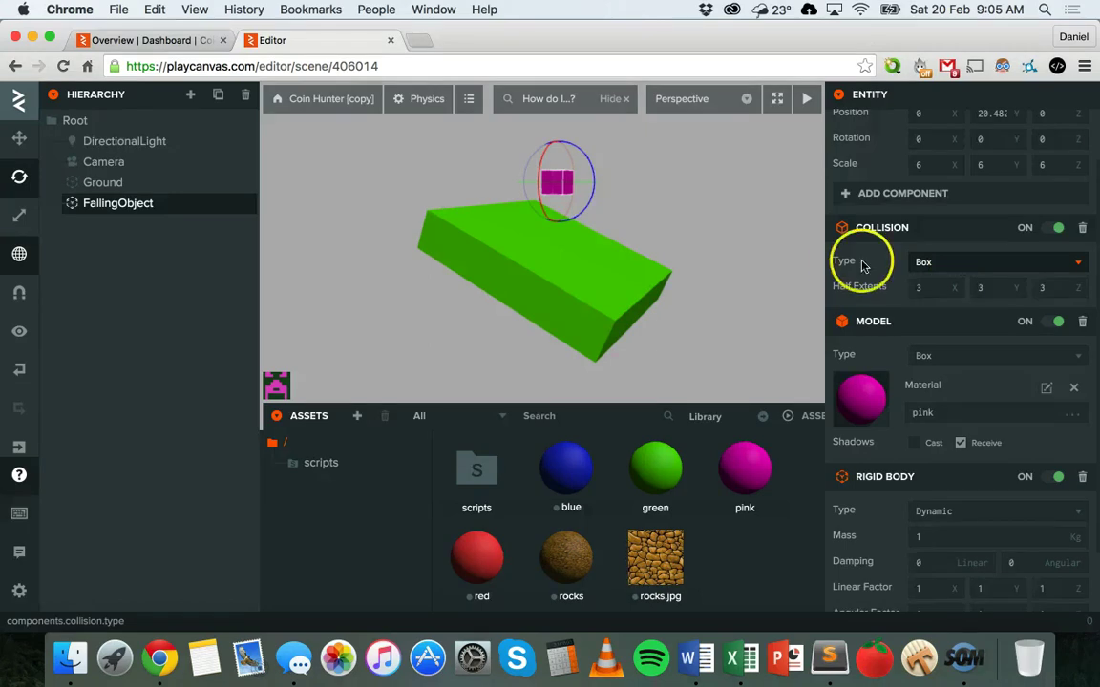
pyautogui.click(945, 263)
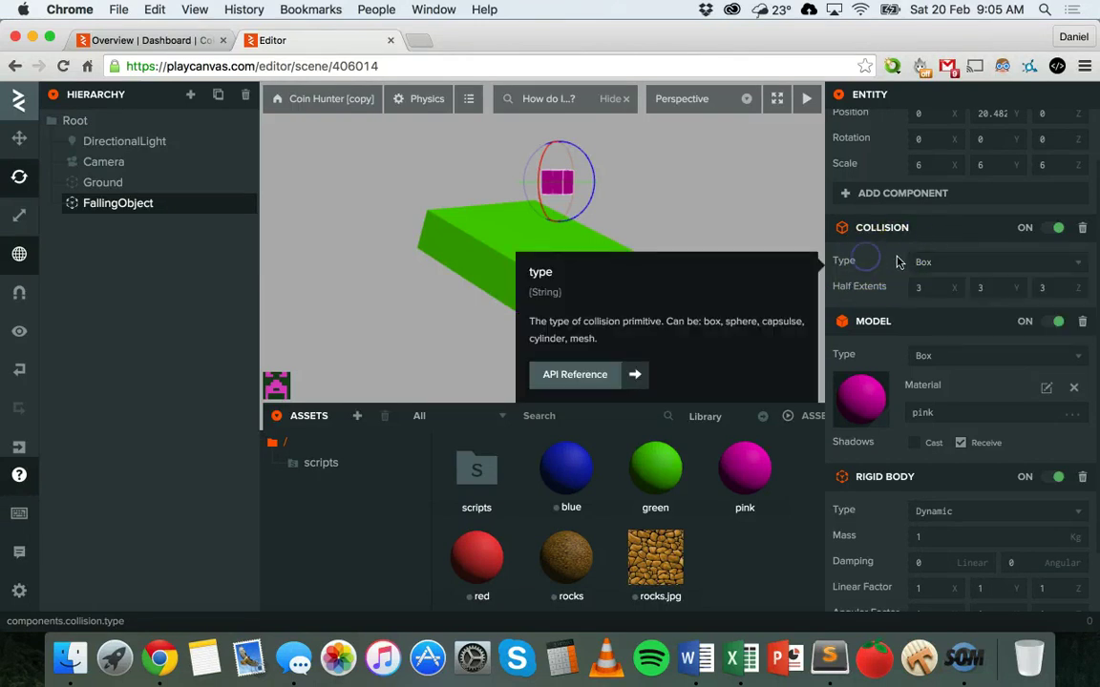
# Level the Ground by setting its Z rotation to 0
pyautogui.moveTo(879, 220)
pyautogui.click(946, 162)
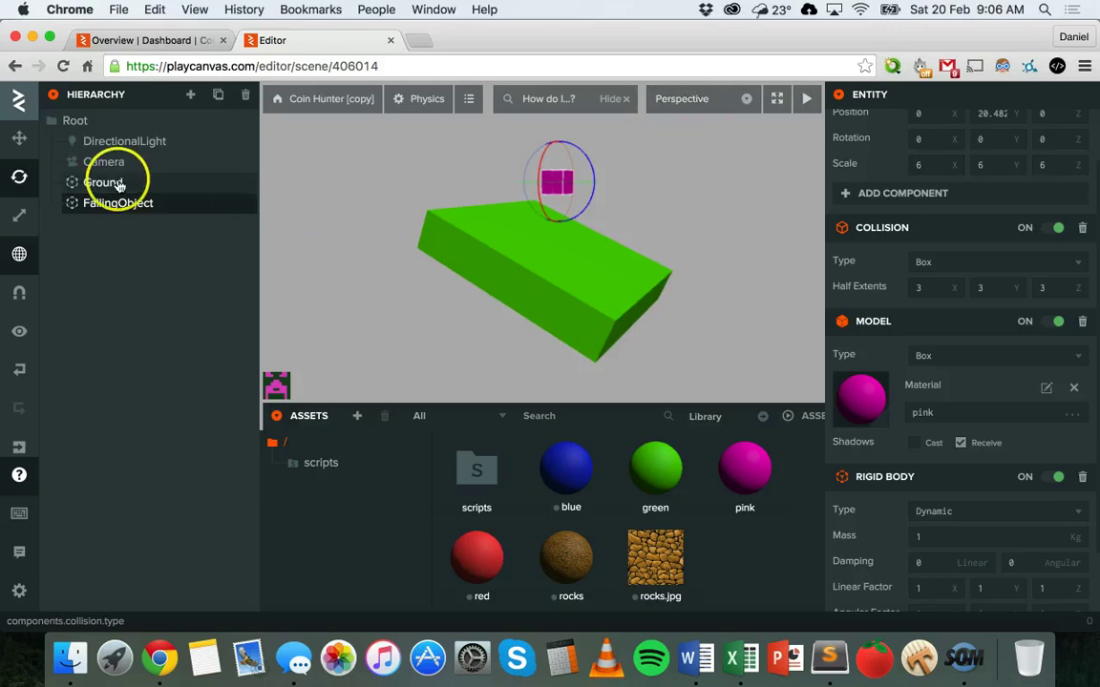
pyautogui.click(151, 191)
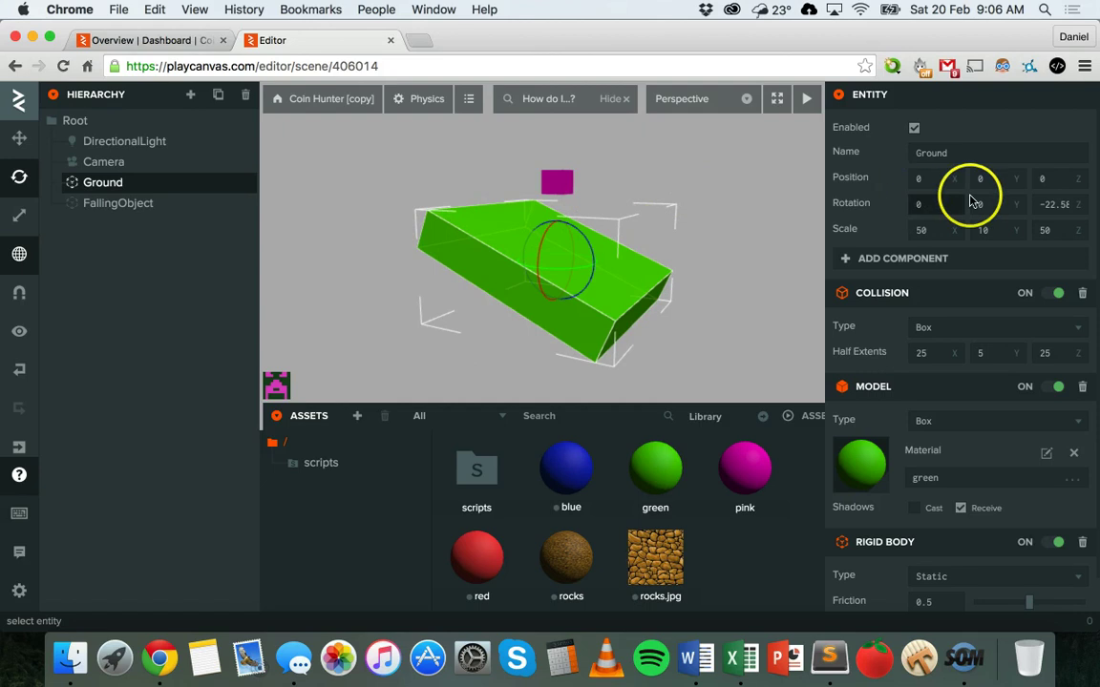
pyautogui.click(1087, 209)
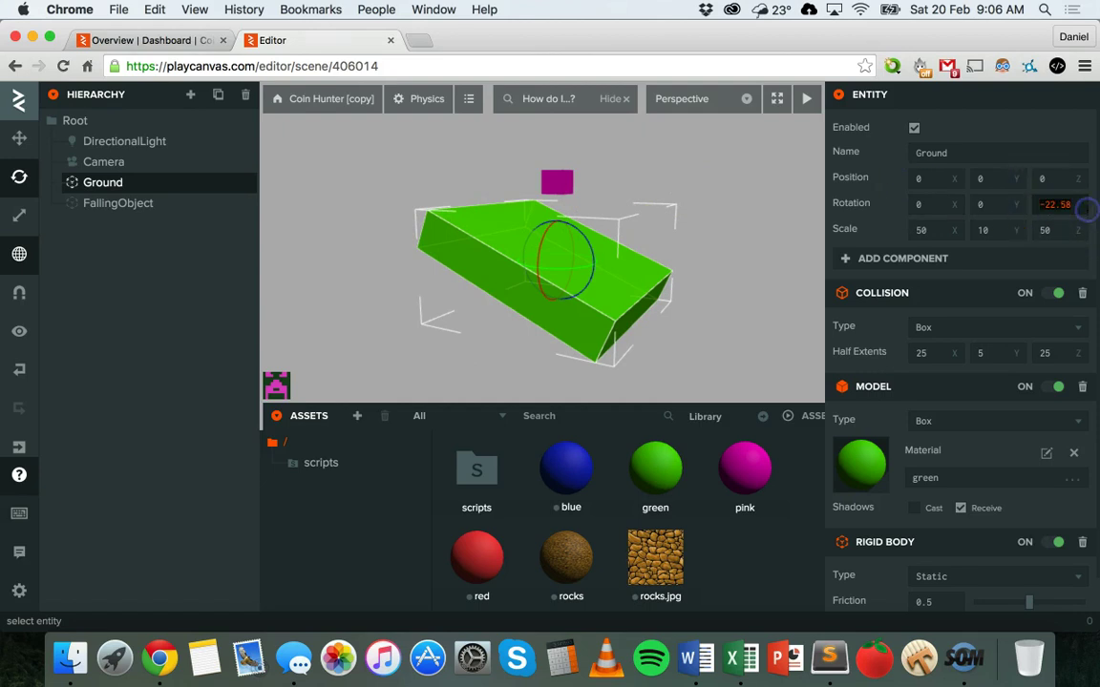
pyautogui.write('0')
pyautogui.press('Tab')
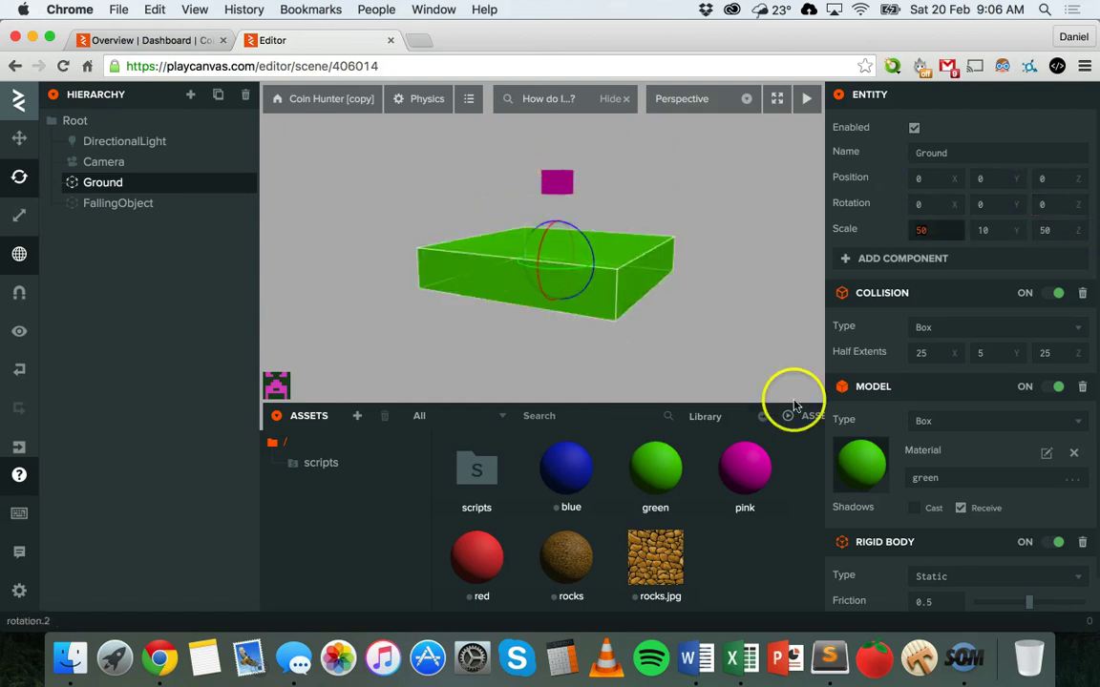
# Lower the rigid body restitution to 0.54 on the Ground and 0.56 on FallingObject
pyautogui.scroll(-2, 921, 417)
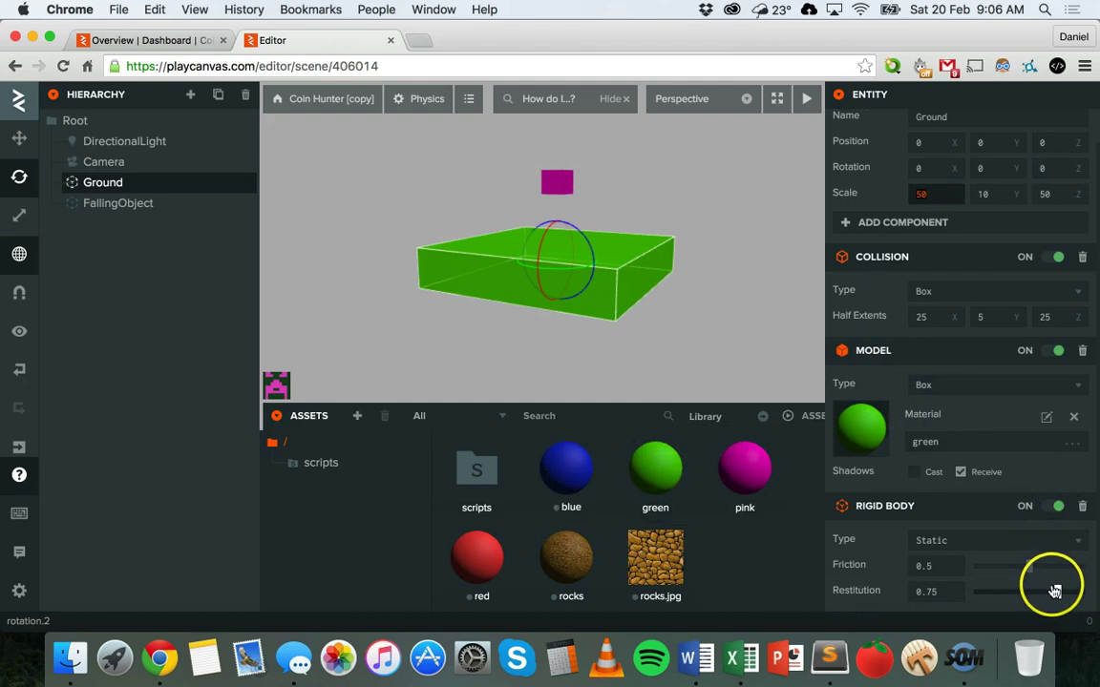
pyautogui.moveTo(1053, 590); pyautogui.dragTo(1032, 590)
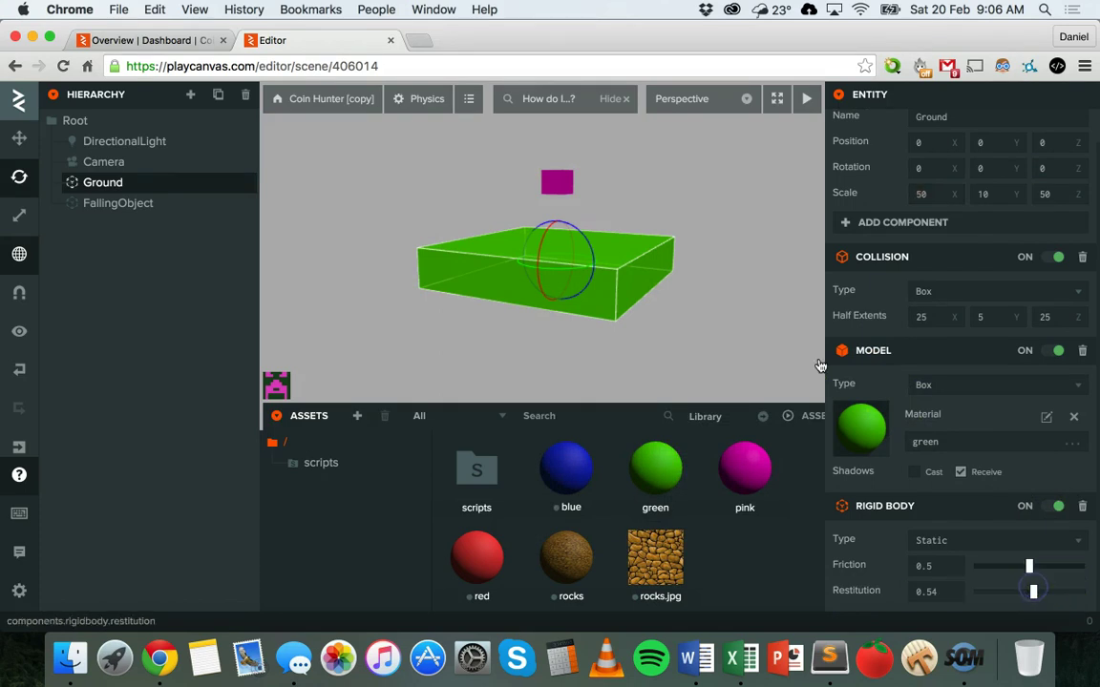
pyautogui.click(558, 181)
pyautogui.scroll(-5, 945, 383)
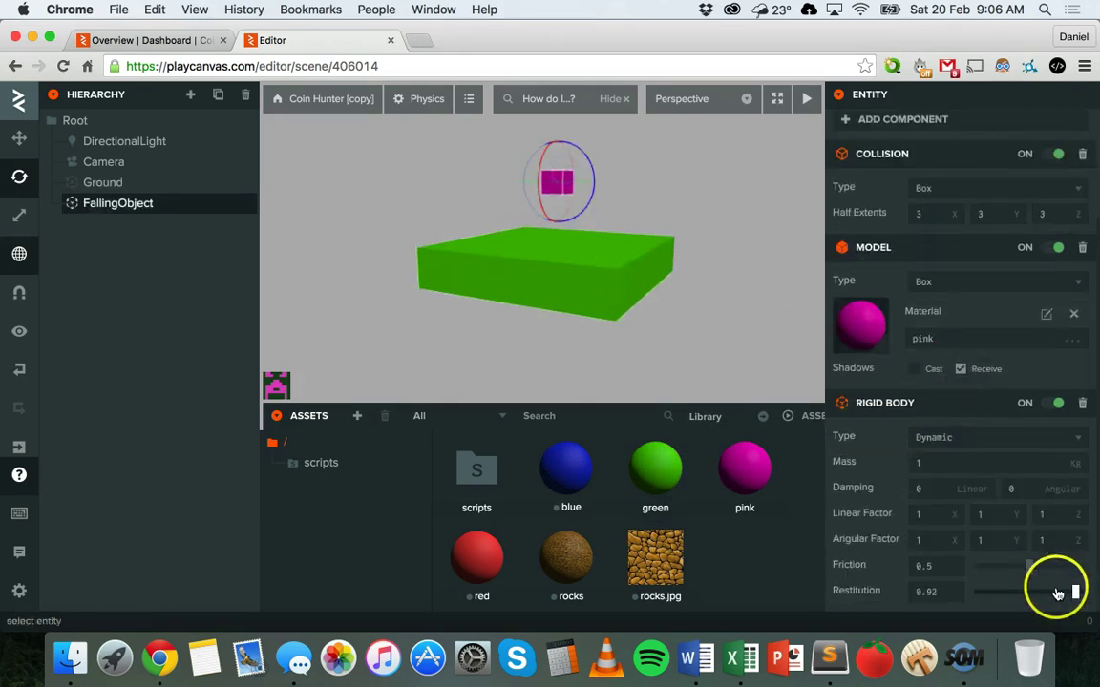
pyautogui.moveTo(1039, 590); pyautogui.dragTo(1035, 591)
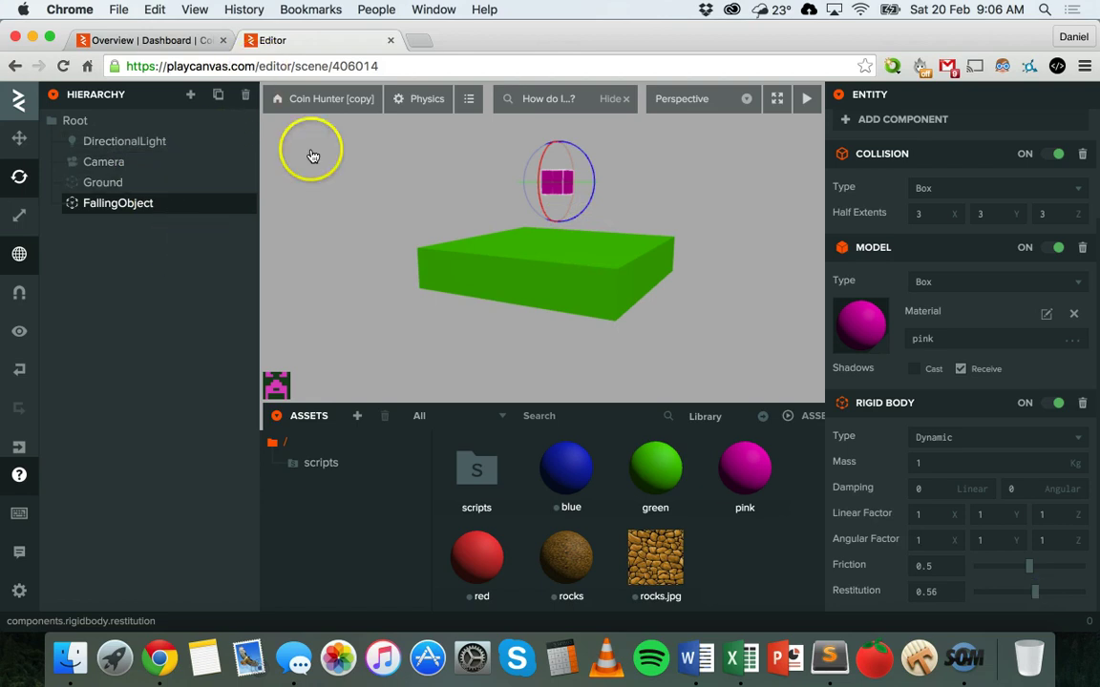
# Create a new script asset named collider.js and open it in the code editor
pyautogui.click(360, 417)
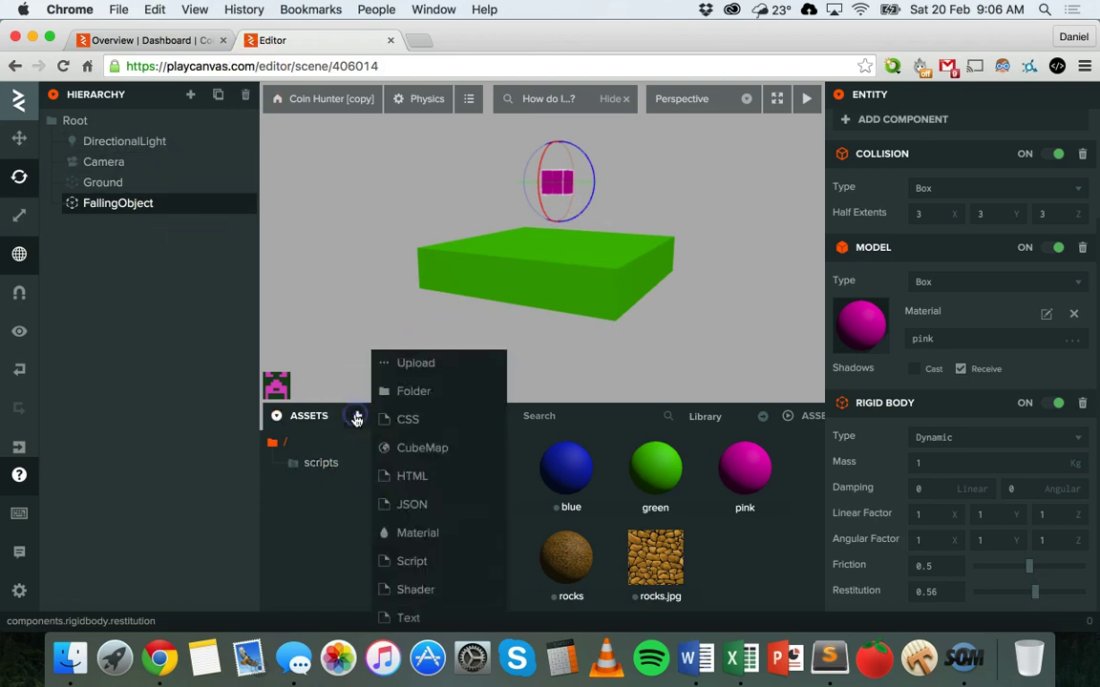
pyautogui.click(429, 559)
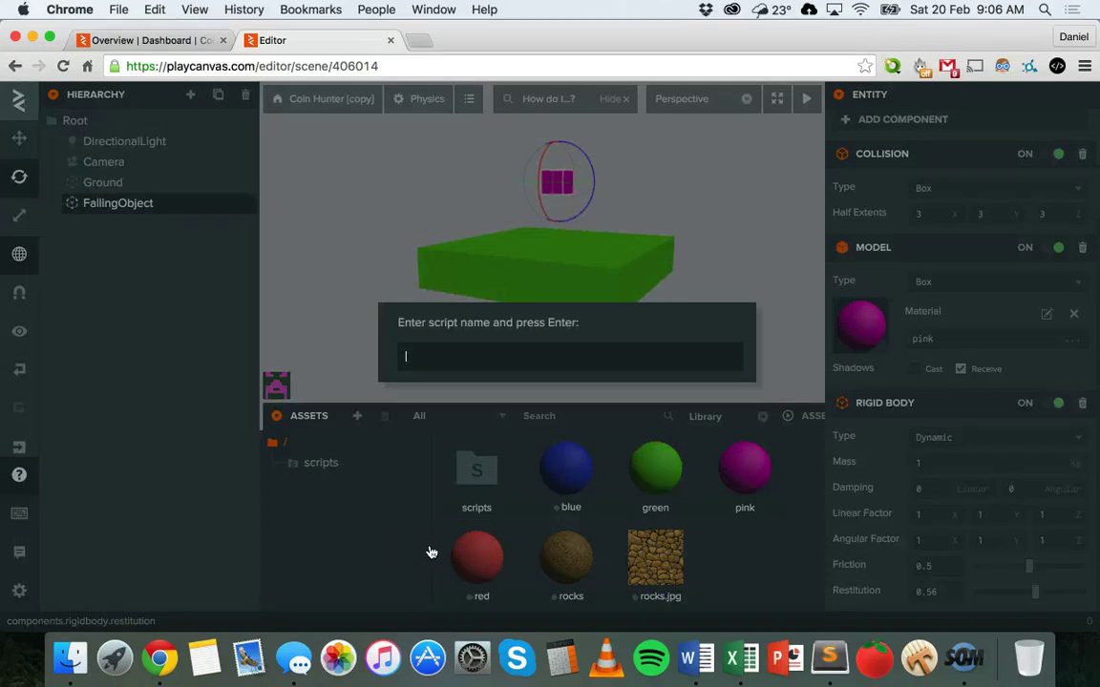
pyautogui.write('collider.js')
pyautogui.press('Return')
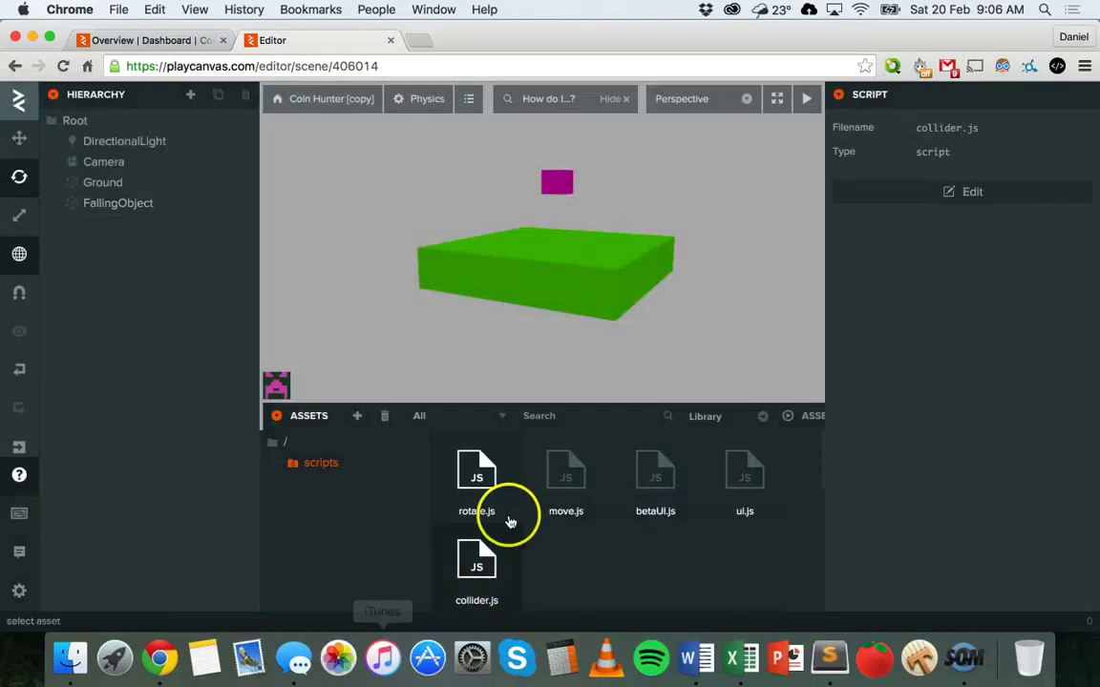
pyautogui.click(476, 571)
pyautogui.doubleClick(476, 573)
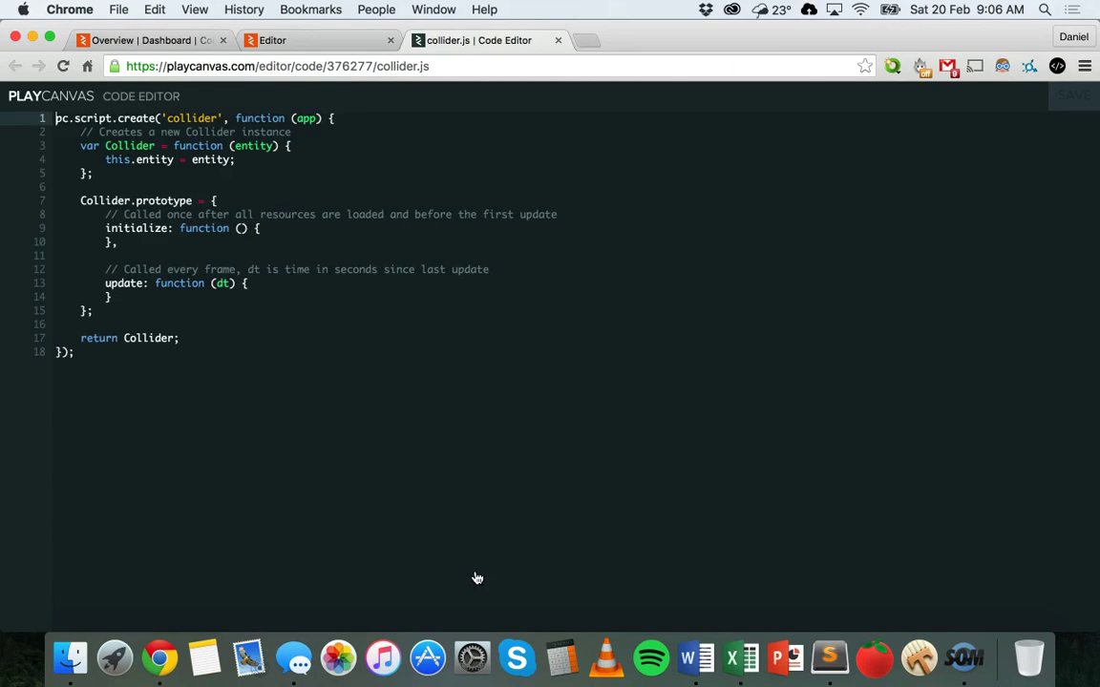
# In the initialize function, begin a this.entity.collision.on call that listens for the 'collisionstart' event
pyautogui.click(281, 228)
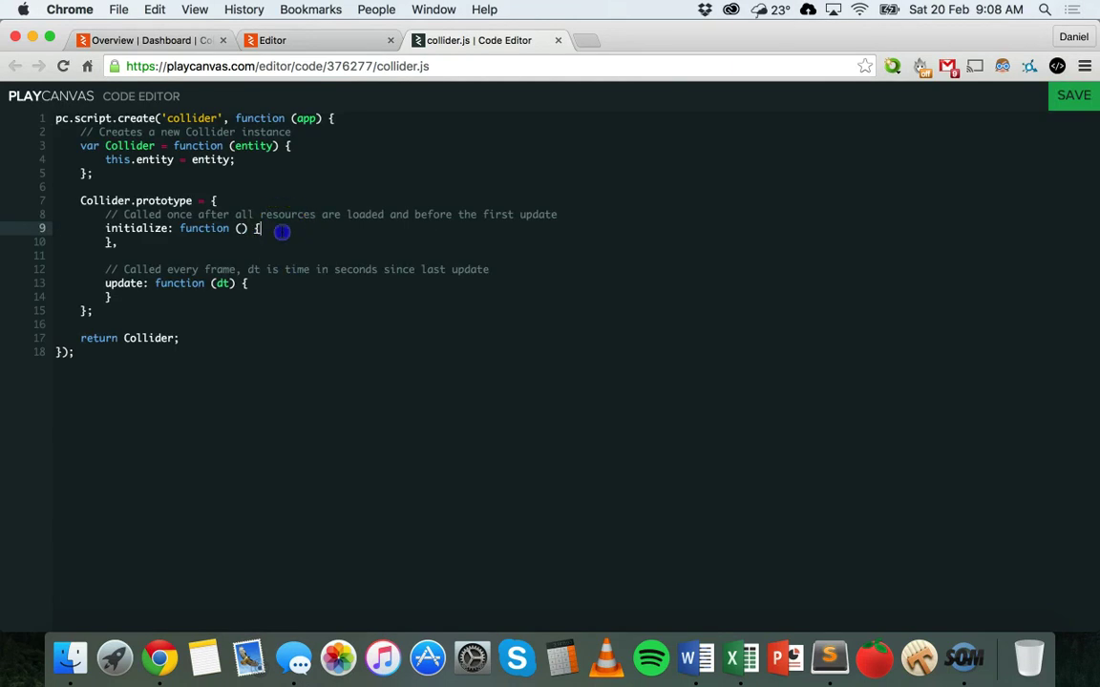
pyautogui.press('Return')
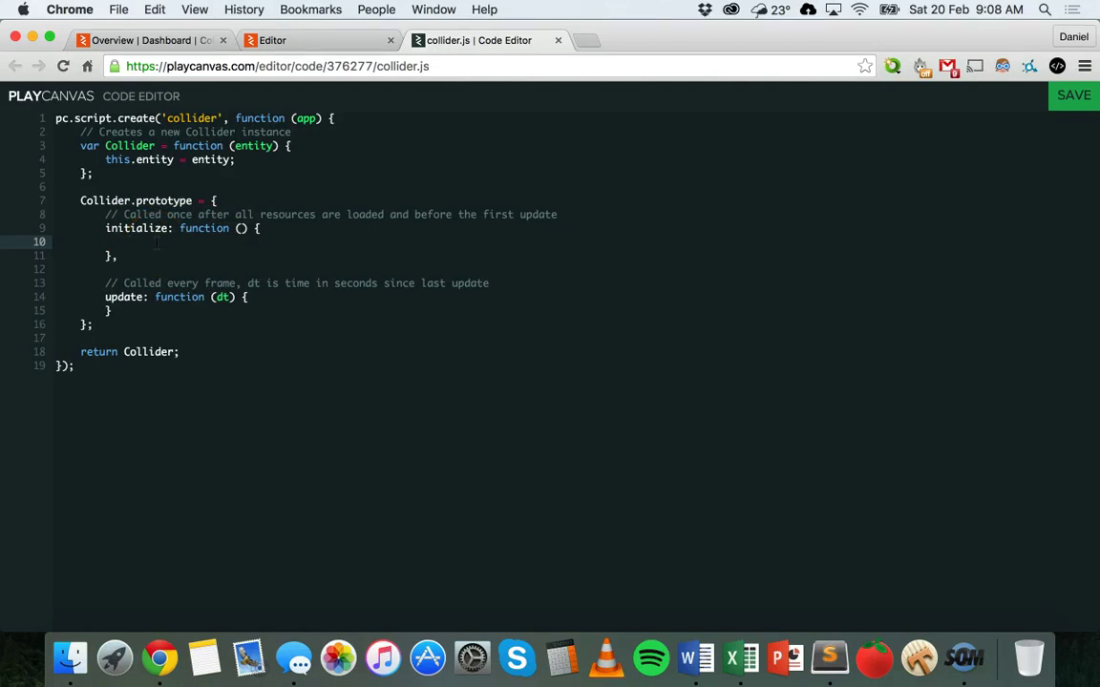
pyautogui.write('this.co')
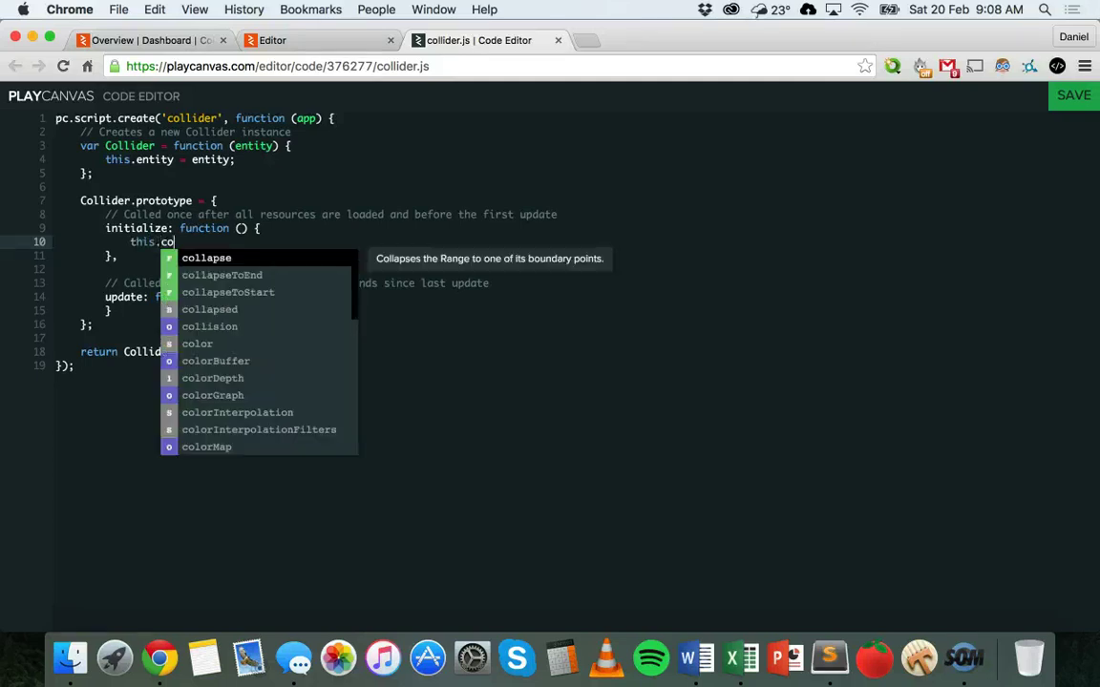
pyautogui.press('BackSpace')
pyautogui.press('BackSpace')
pyautogui.write('entity.')
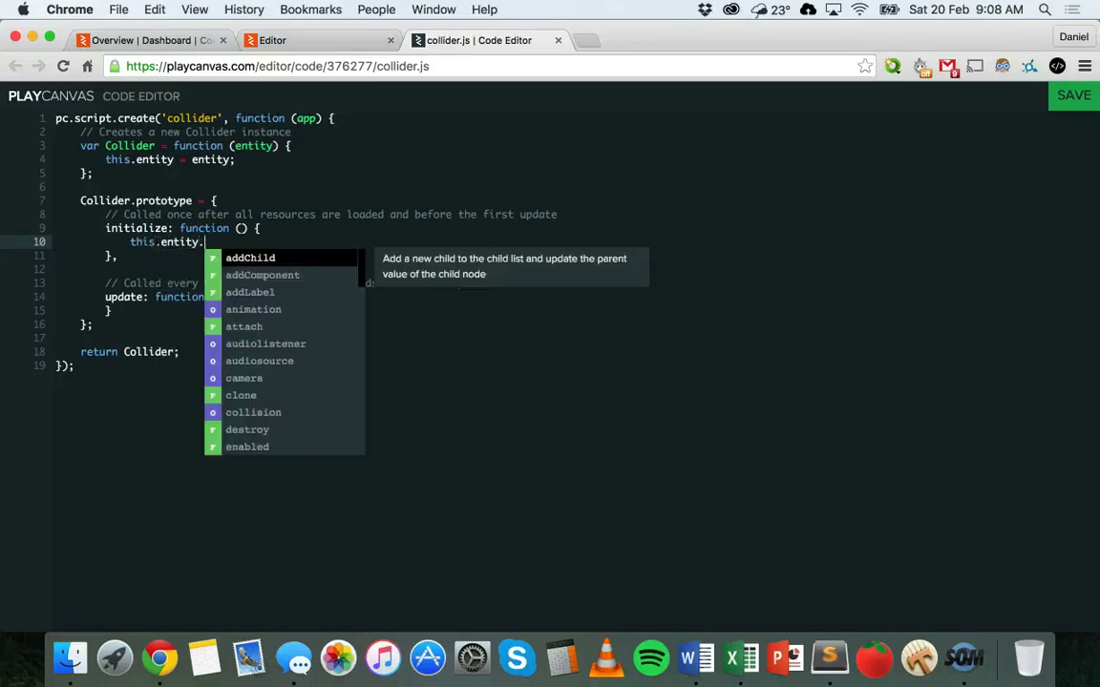
pyautogui.write('collision')
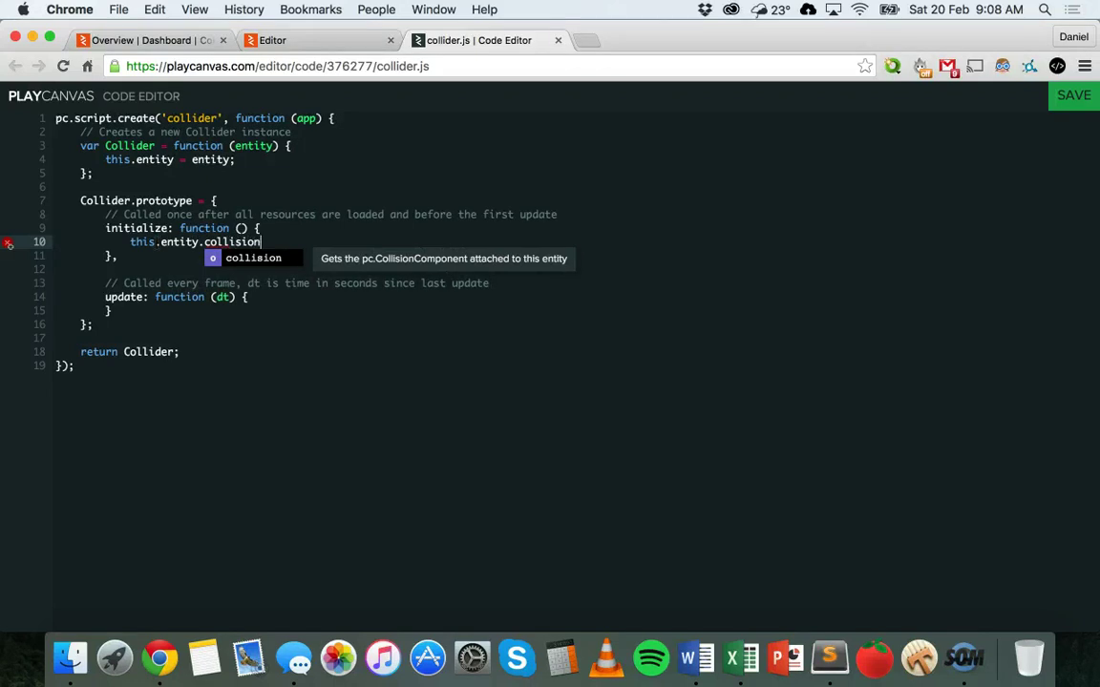
pyautogui.write('.on(')
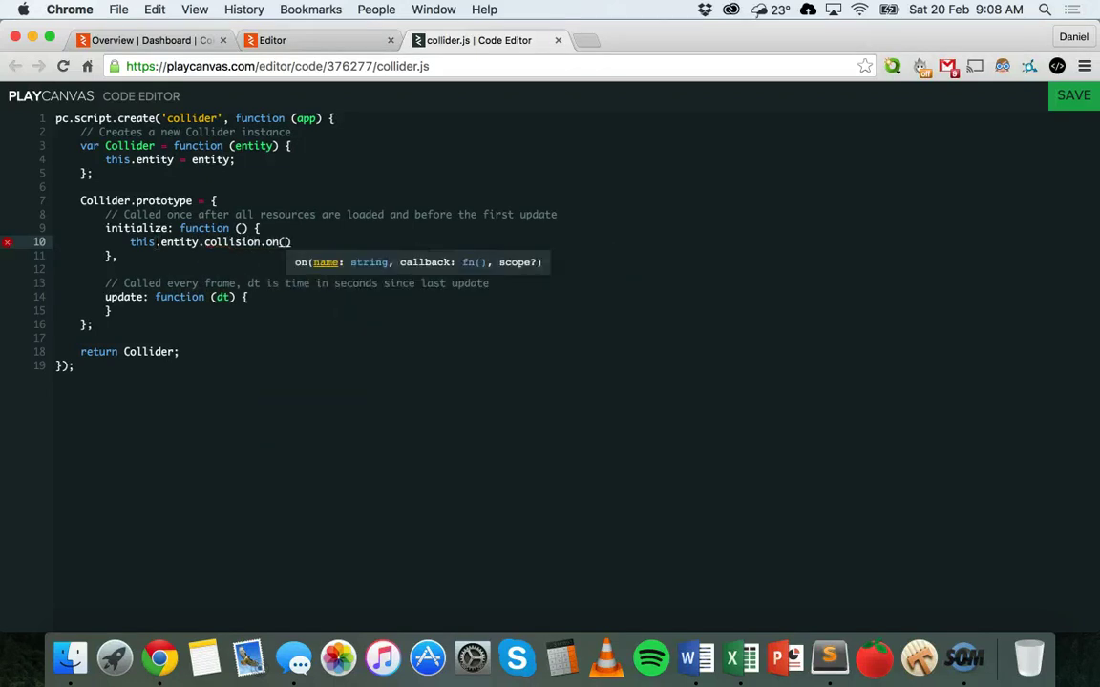
pyautogui.write("'collisi")
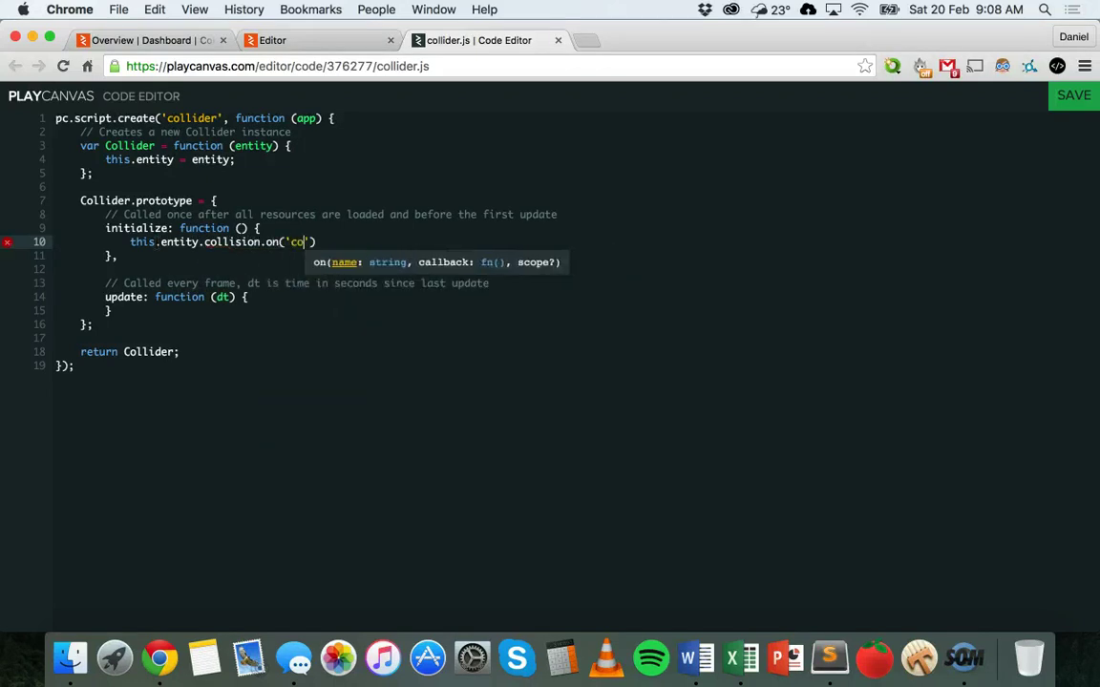
pyautogui.write('onstart')
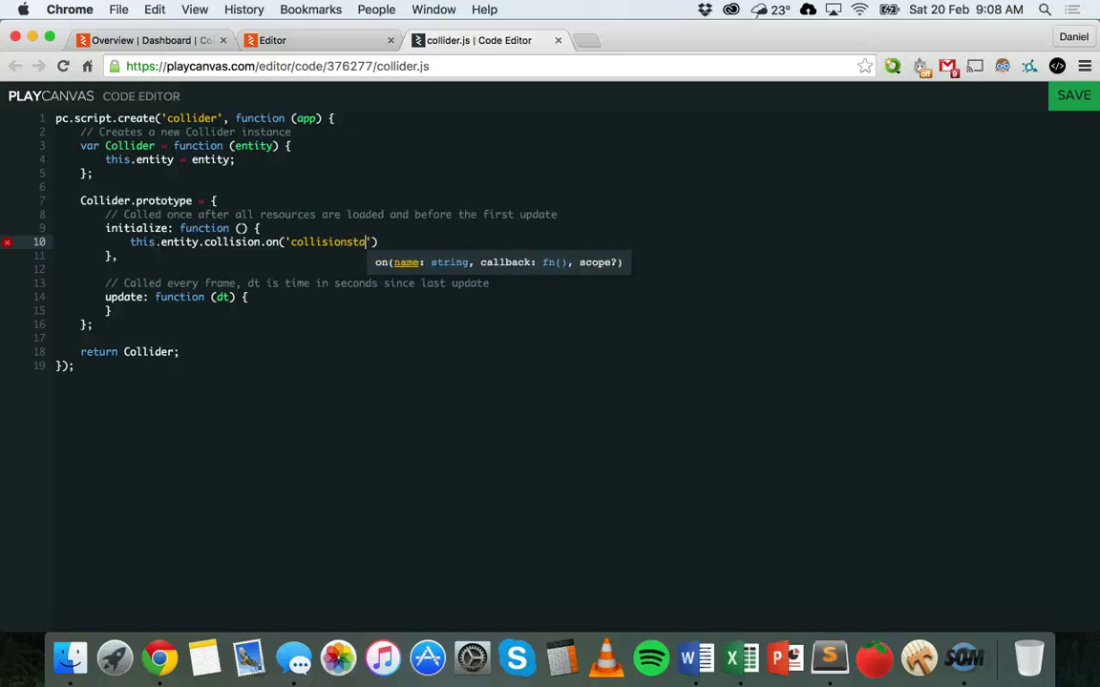
pyautogui.write("'")
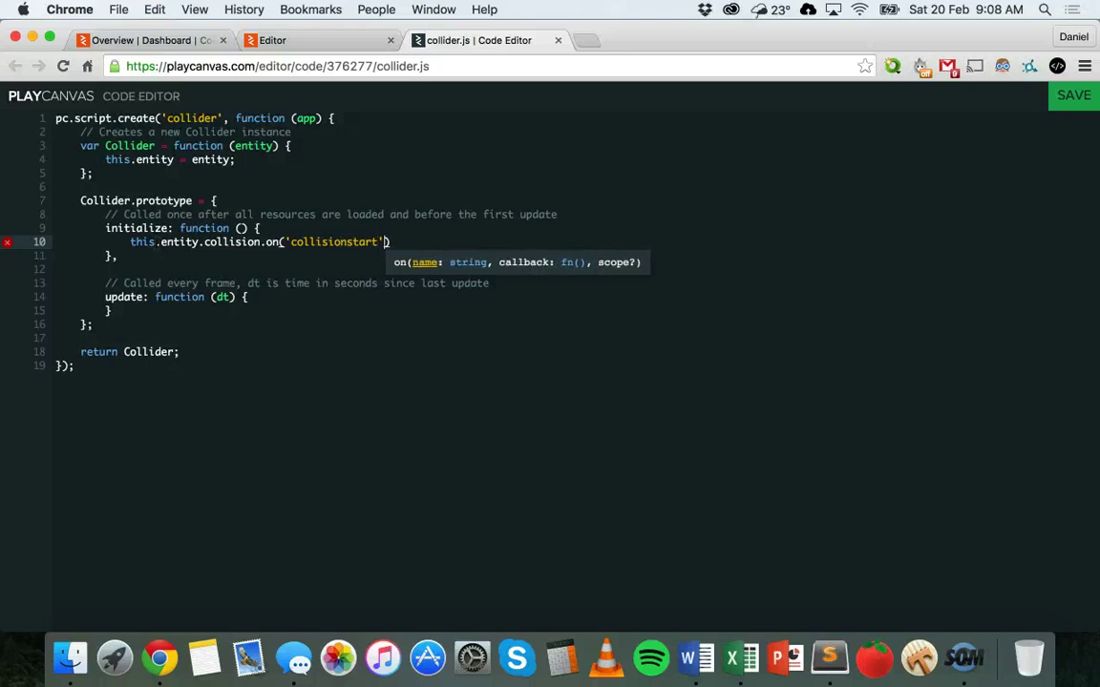
# Complete the listener call with this.onCollisionStart as the callback and this as the scope
pyautogui.write(',')
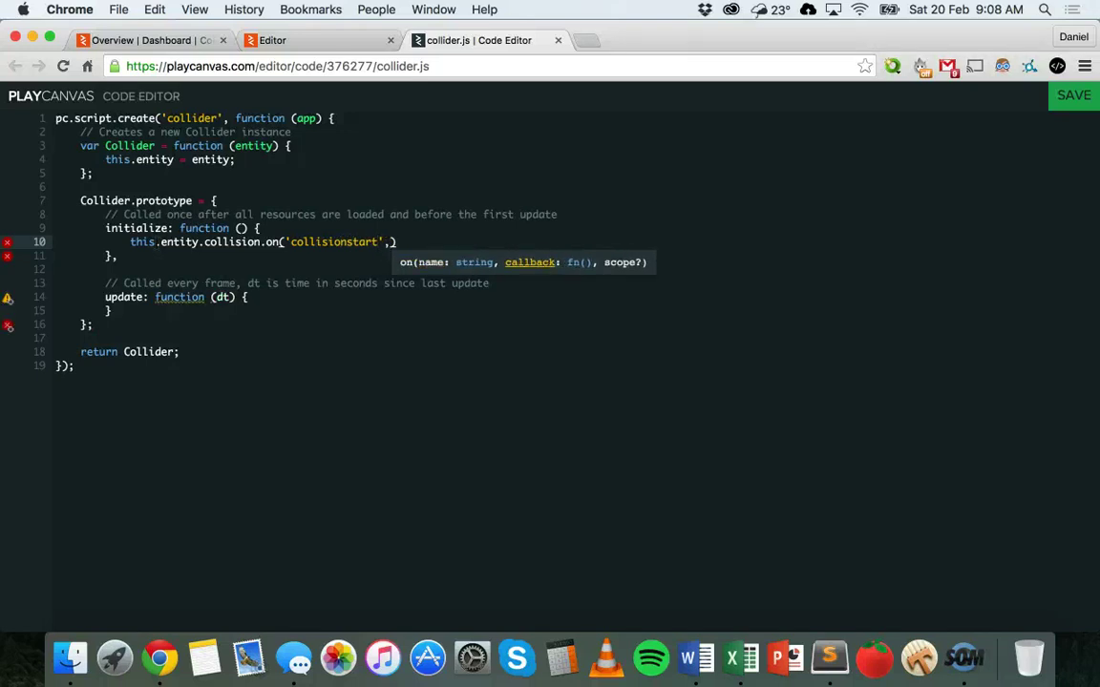
pyautogui.write(' this.')
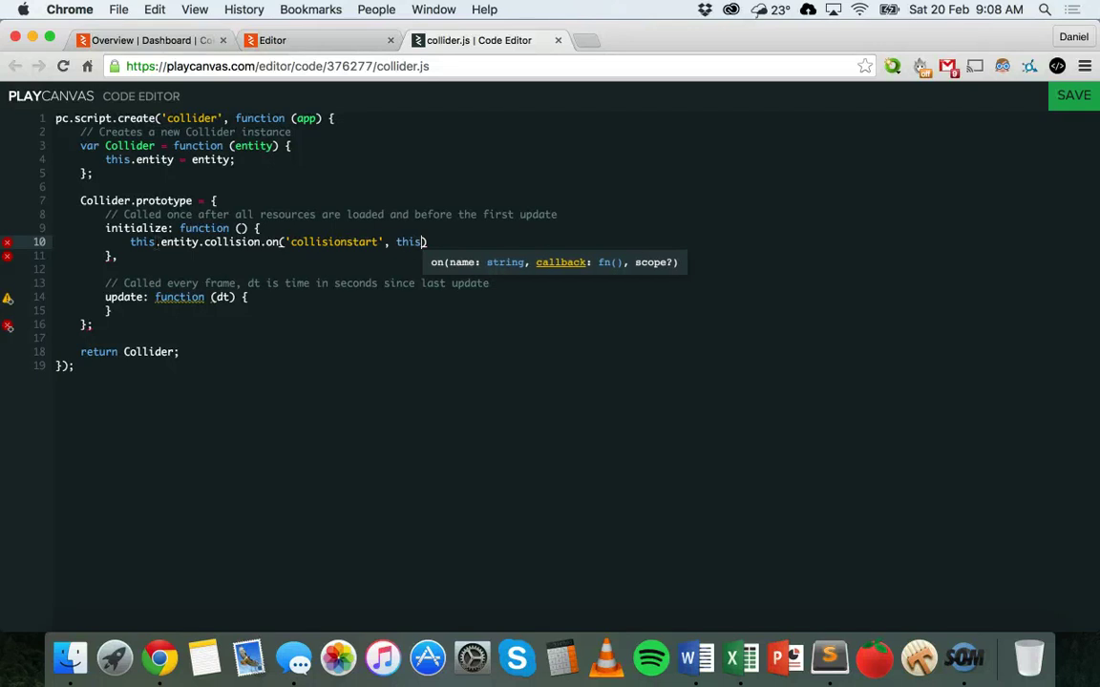
pyautogui.write('onColl')
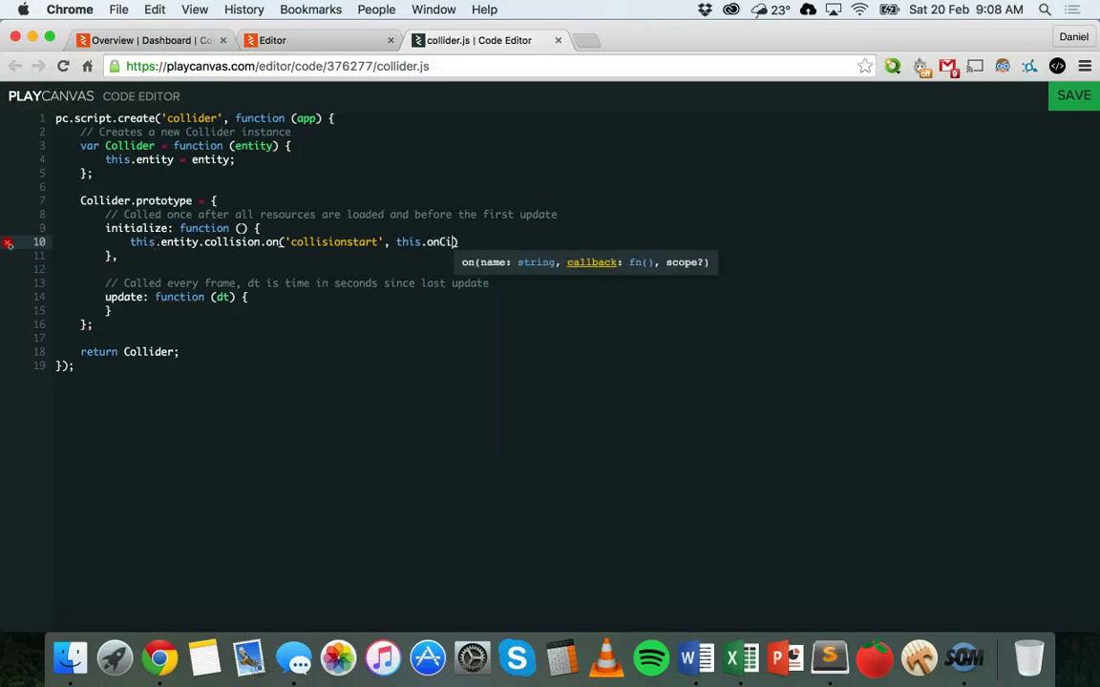
pyautogui.write('isionStart')
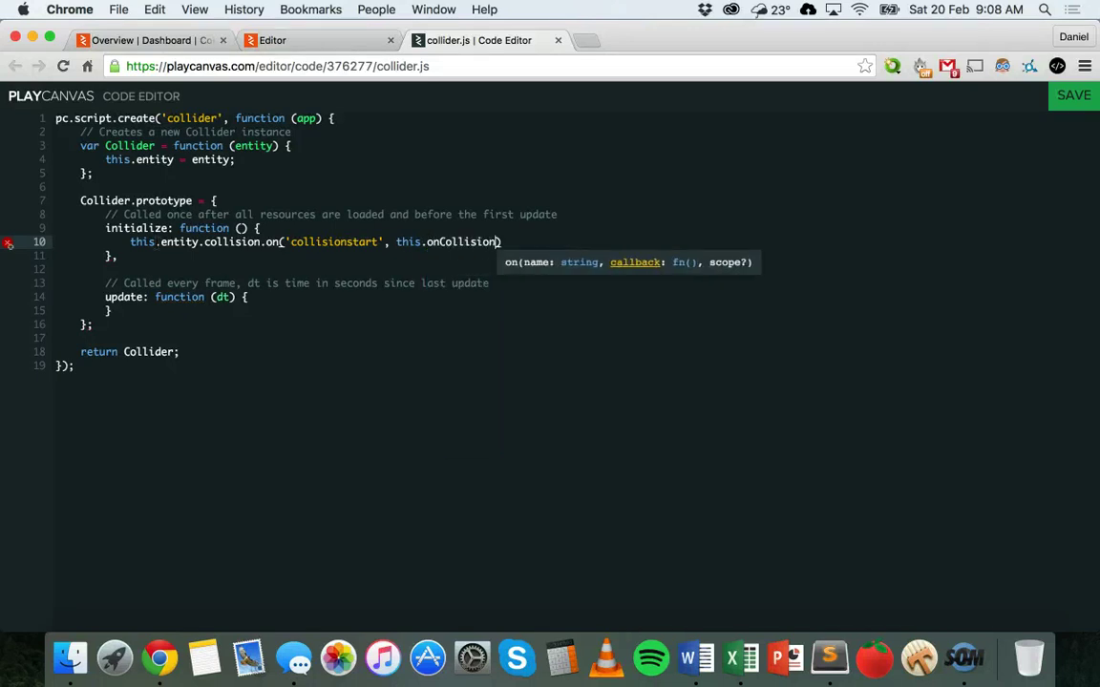
pyautogui.write(', this')
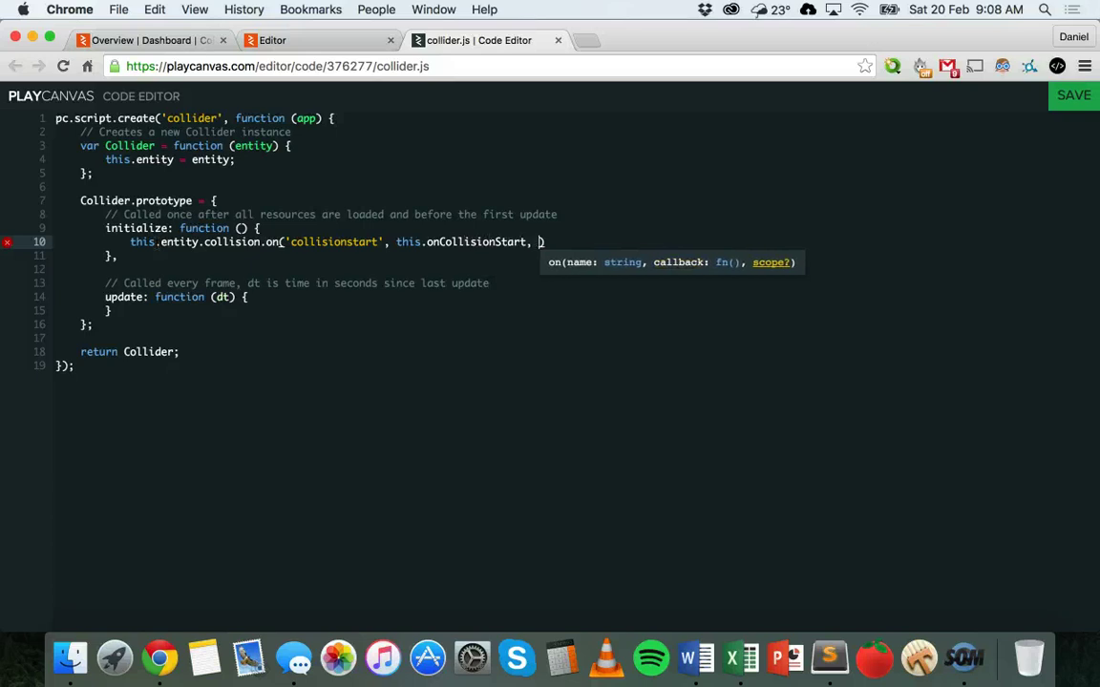
pyautogui.write(')')
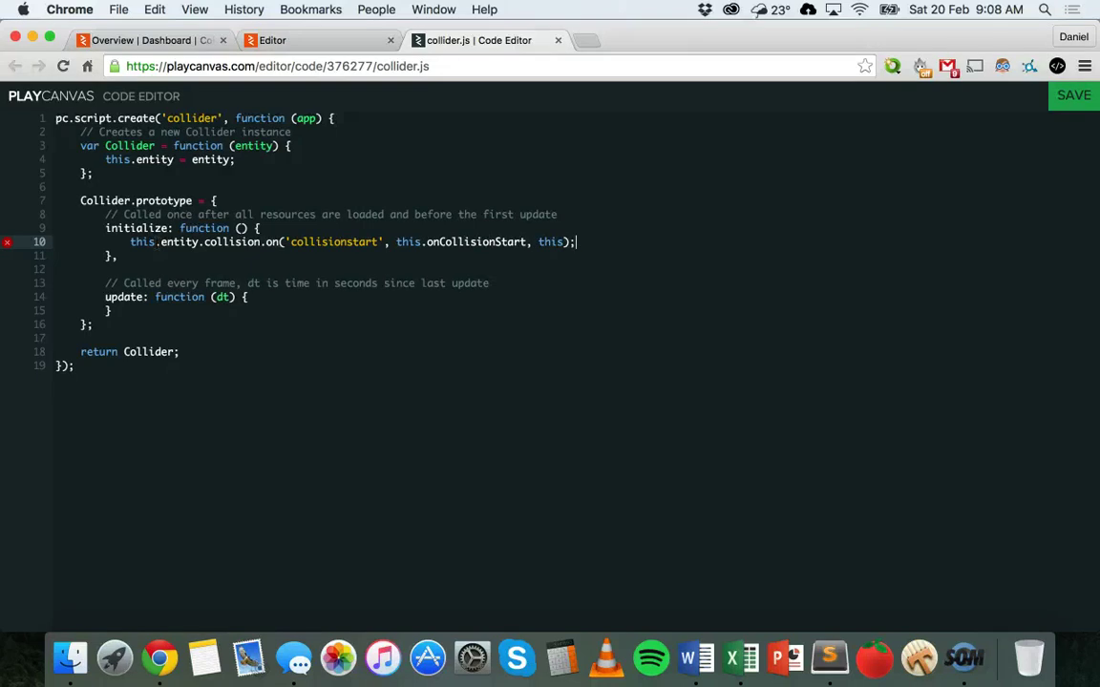
# Remove the update function and its comment from the Collider prototype, leaving blank lines below initialize
pyautogui.click(205, 352)
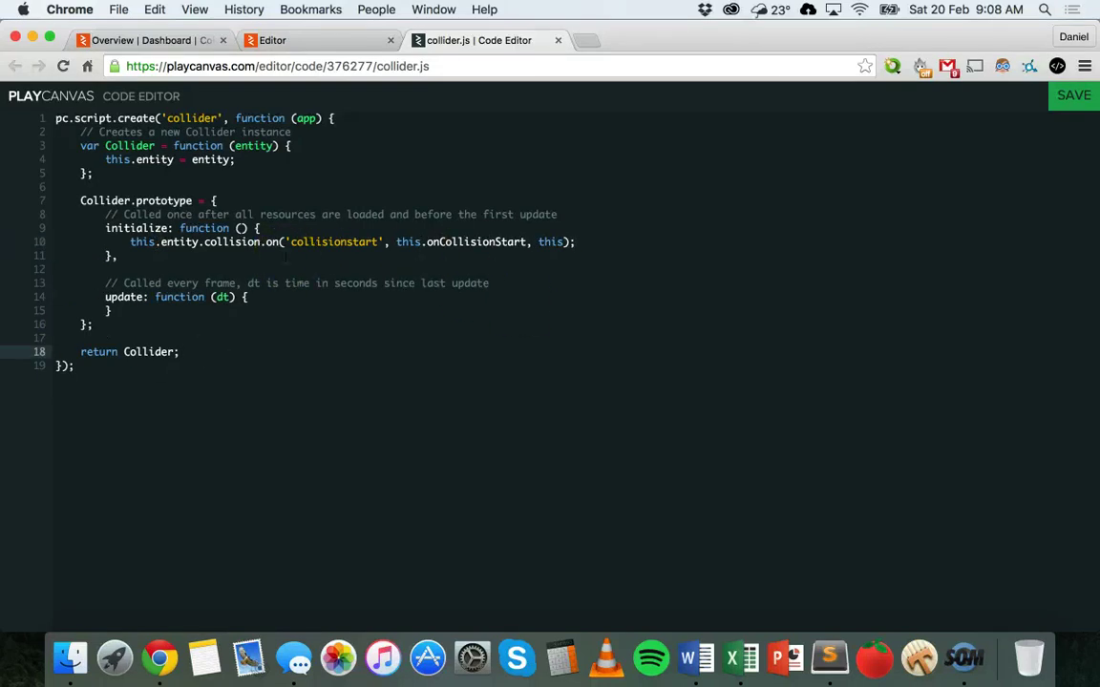
pyautogui.click(100, 296)
pyautogui.click(113, 254)
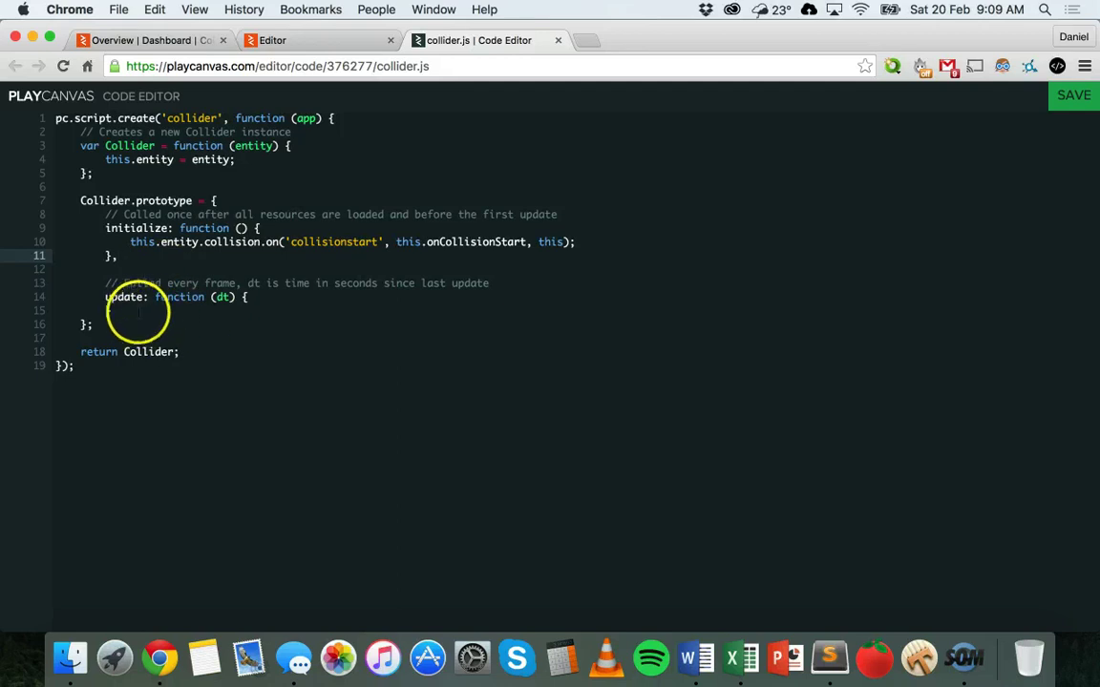
pyautogui.click(167, 310)
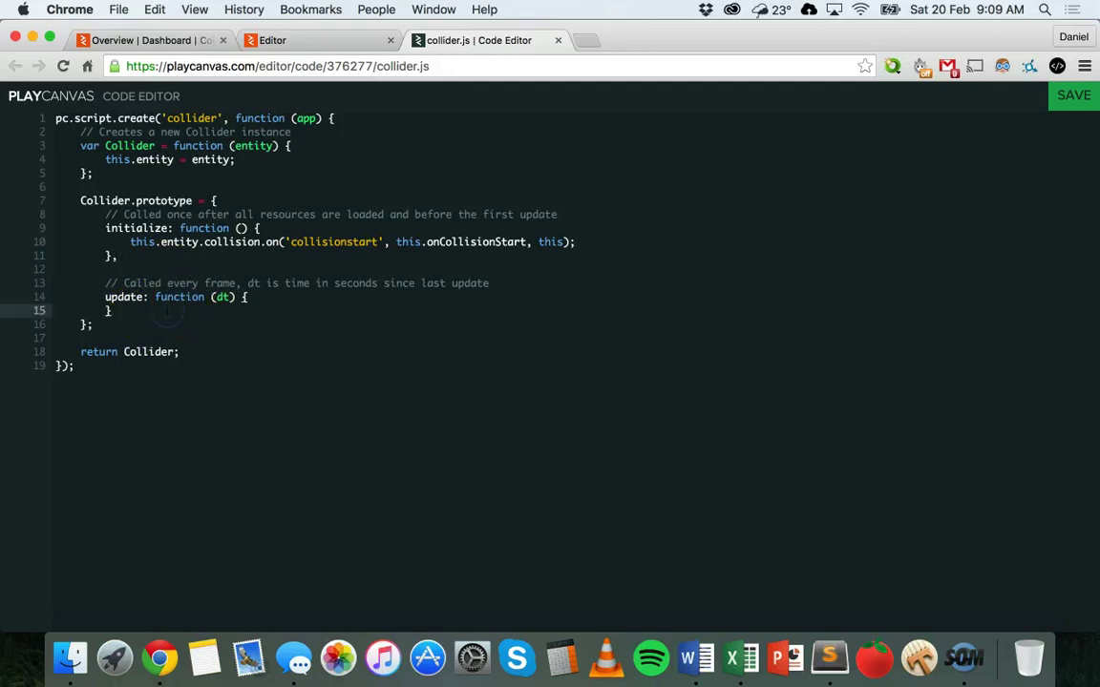
pyautogui.write(',')
pyautogui.press('Return')
pyautogui.press('Return')
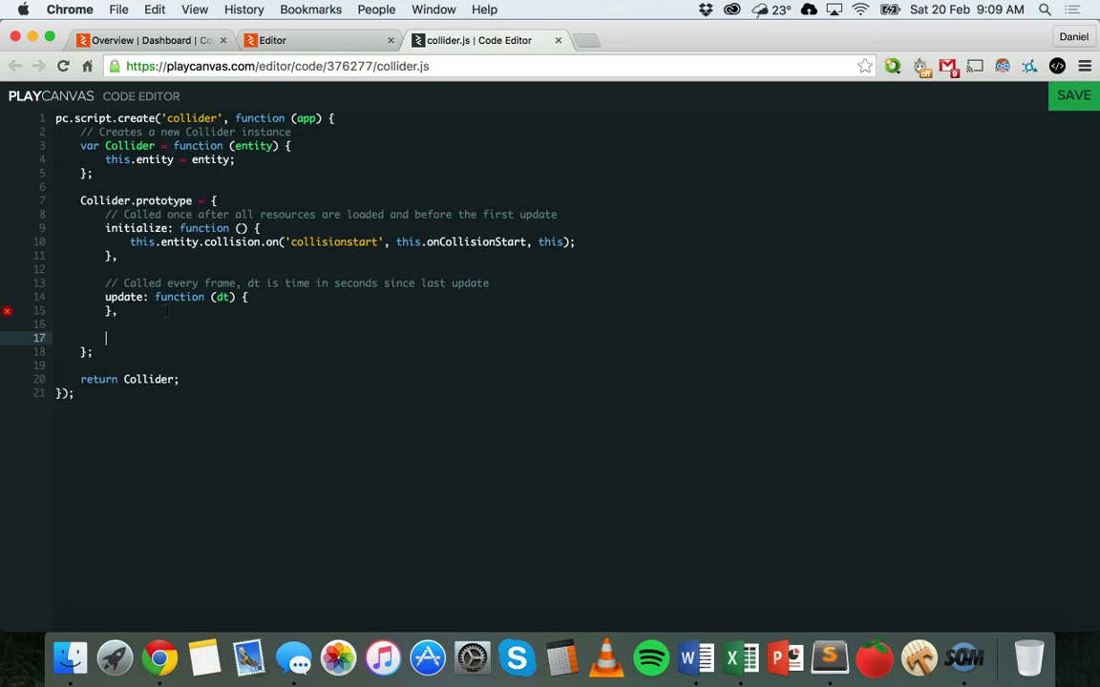
pyautogui.moveTo(117, 311); pyautogui.dragTo(108, 286)
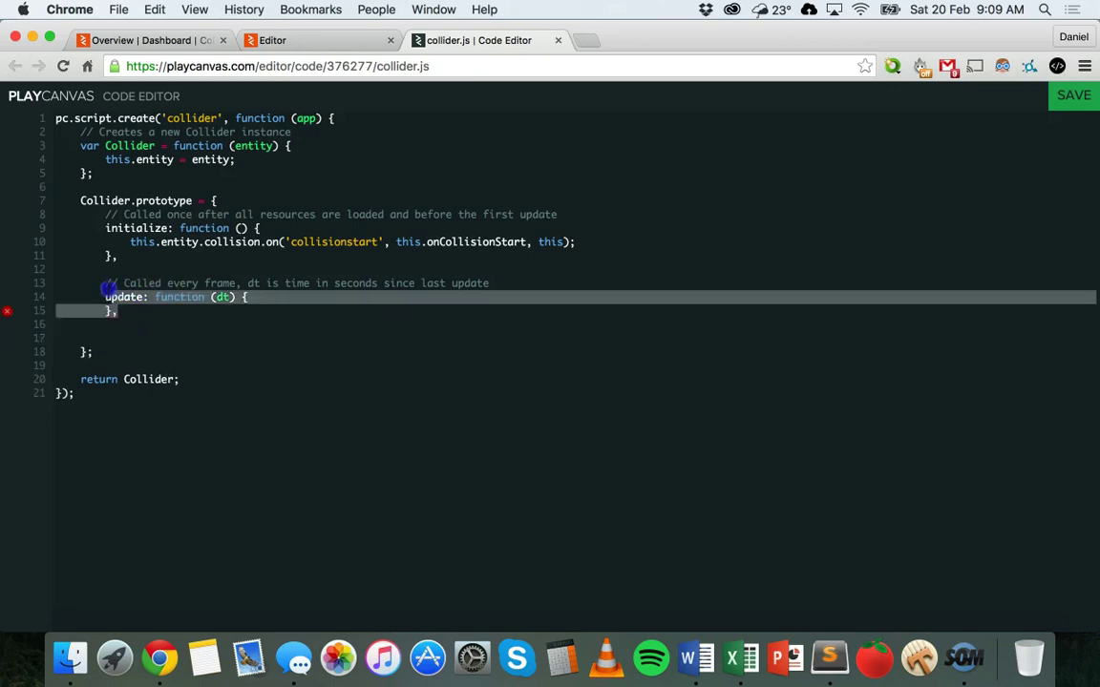
pyautogui.press('BackSpace')
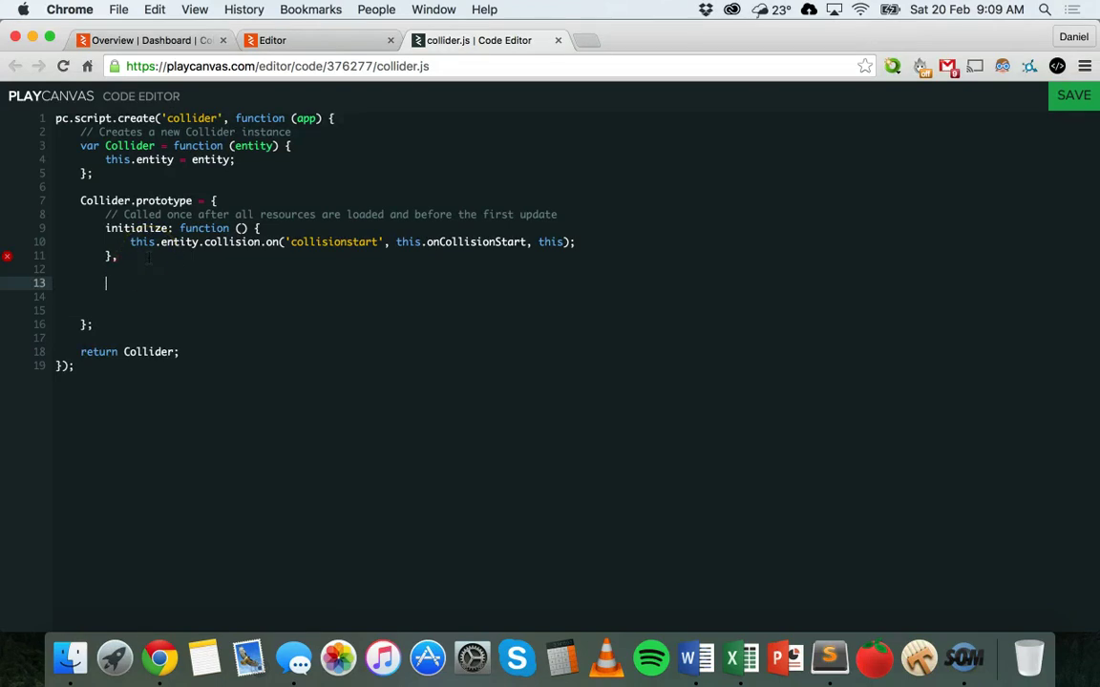
# Add an onCollisionStart function that takes a result parameter below initialize in the Collider prototype
pyautogui.write('onCollsi')
pyautogui.write('on')
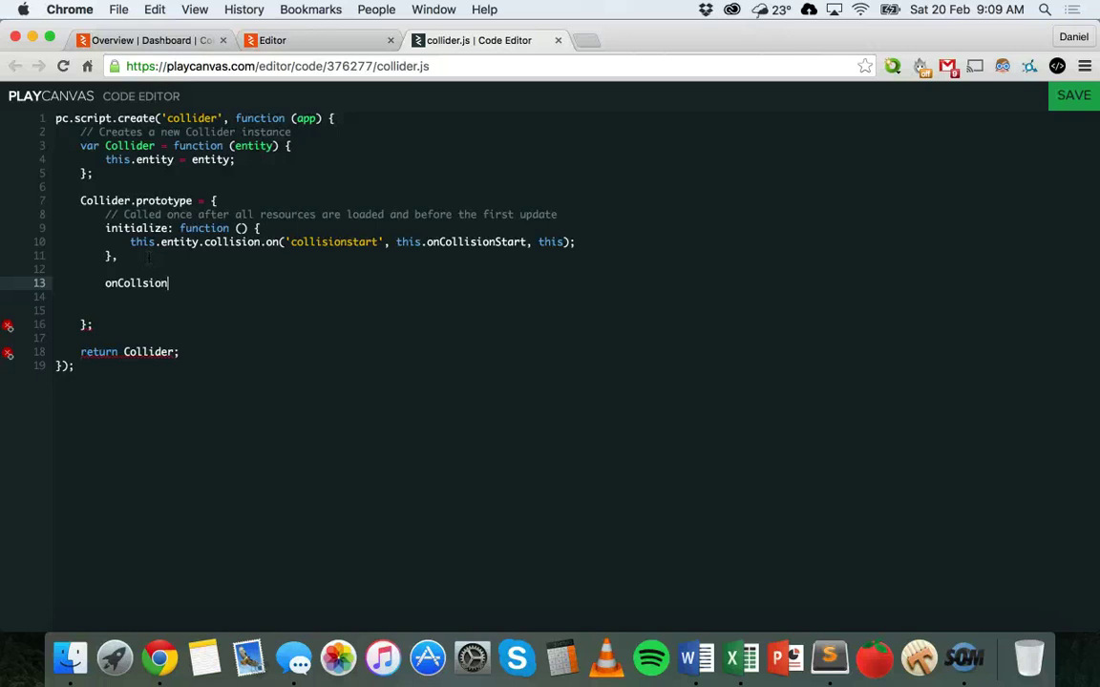
pyautogui.press('BackSpace')
pyautogui.press('BackSpace')
pyautogui.press('BackSpace')
pyautogui.press('BackSpace')
pyautogui.write('isionStart')
pyautogui.write(': functo')
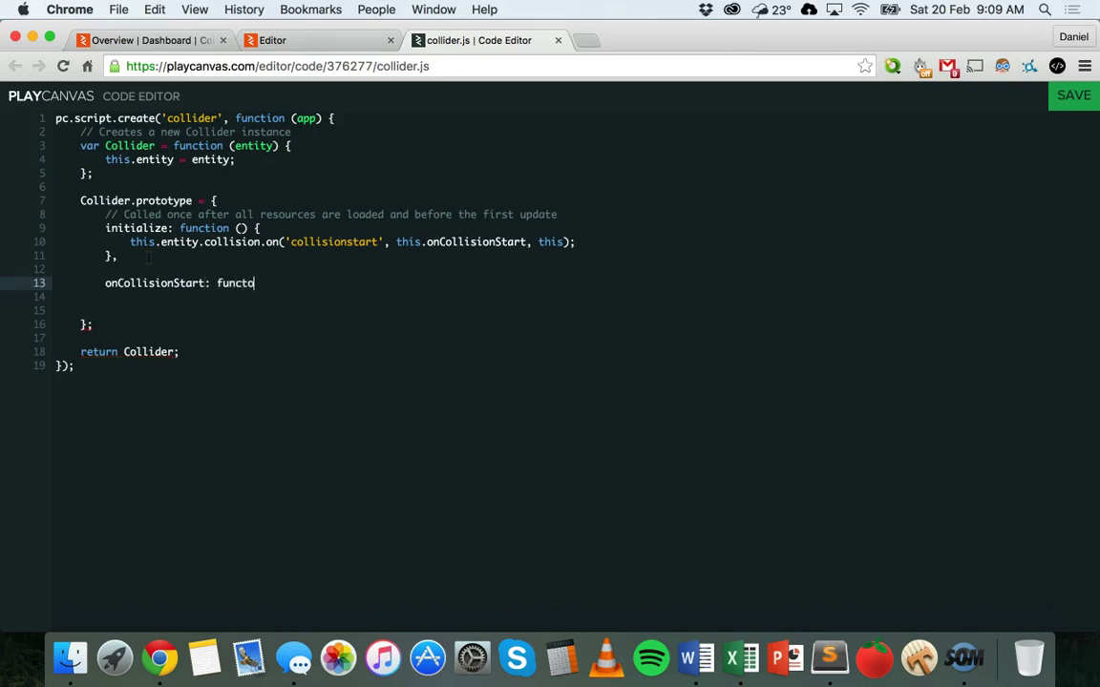
pyautogui.press('BackSpace')
pyautogui.write('ion')
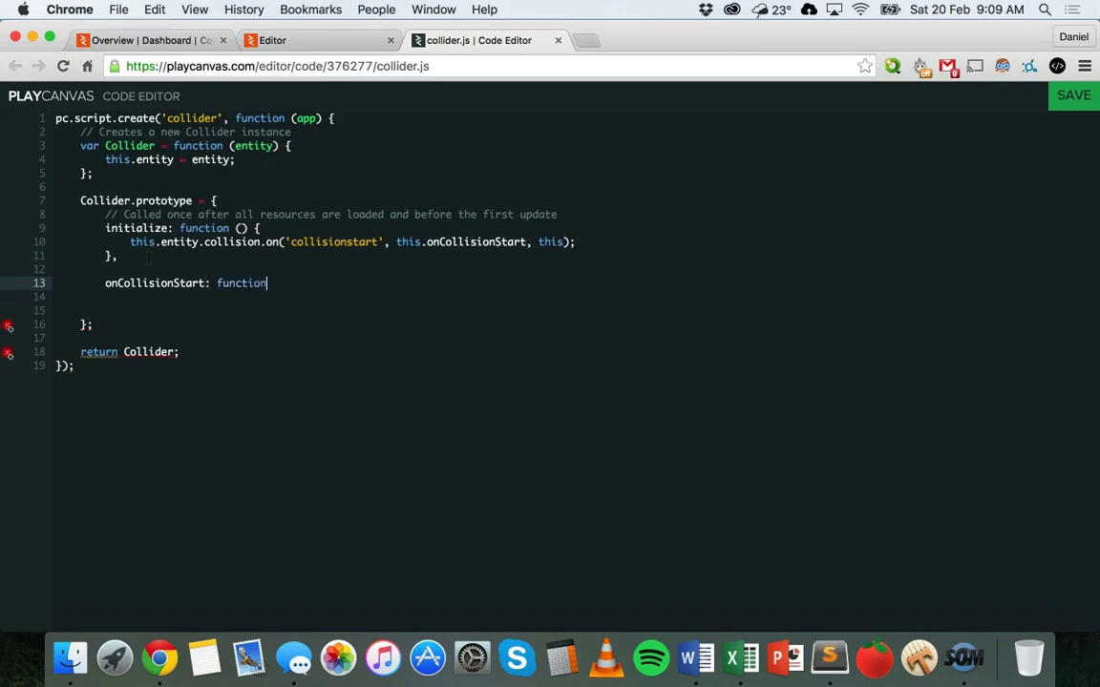
pyautogui.write('(result)')
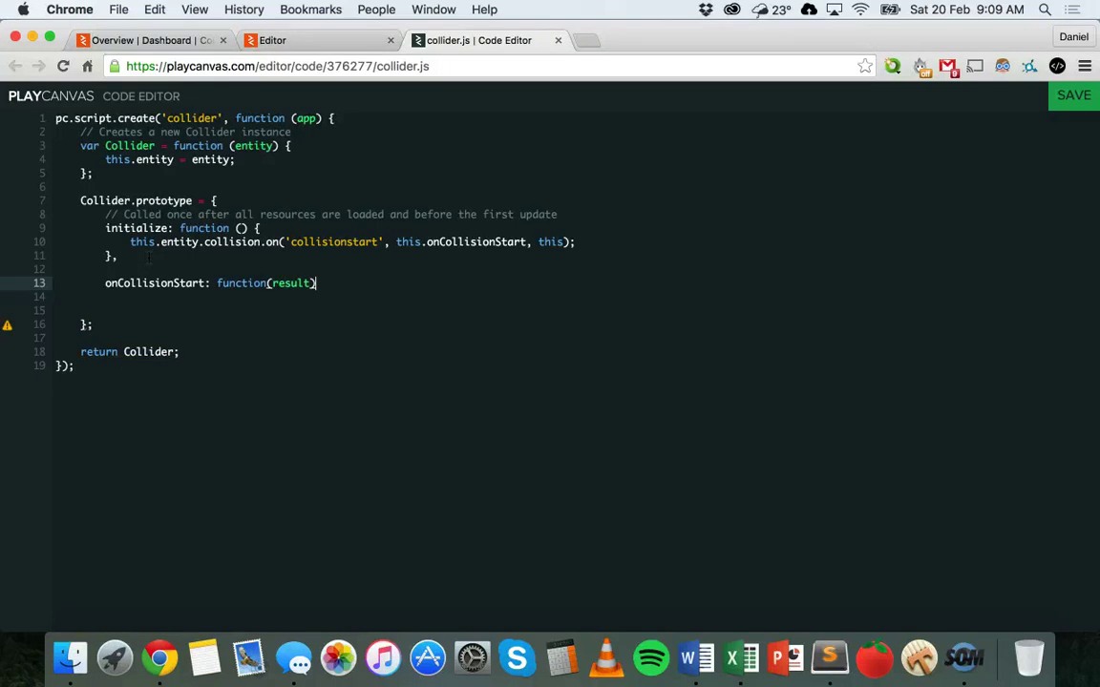
pyautogui.write('{')
pyautogui.press('Return')
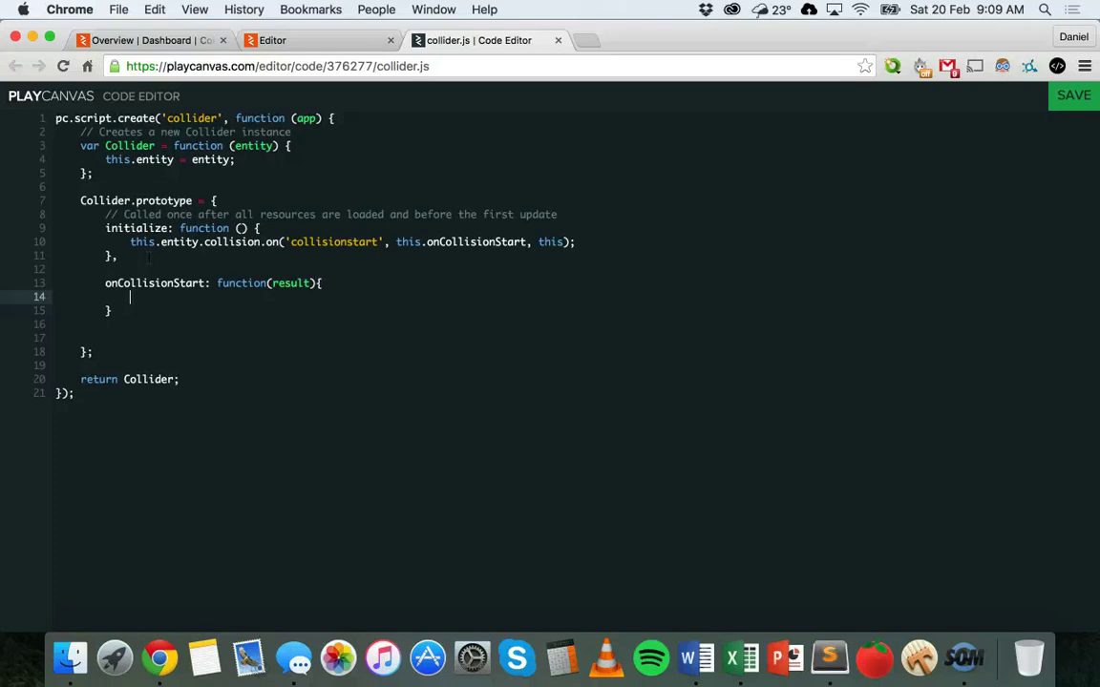
# Inside onCollisionStart, add an if block checking result.other.rigidbody that runs this.entity.destroy();
pyautogui.write('if(resu')
pyautogui.write('lt.other')
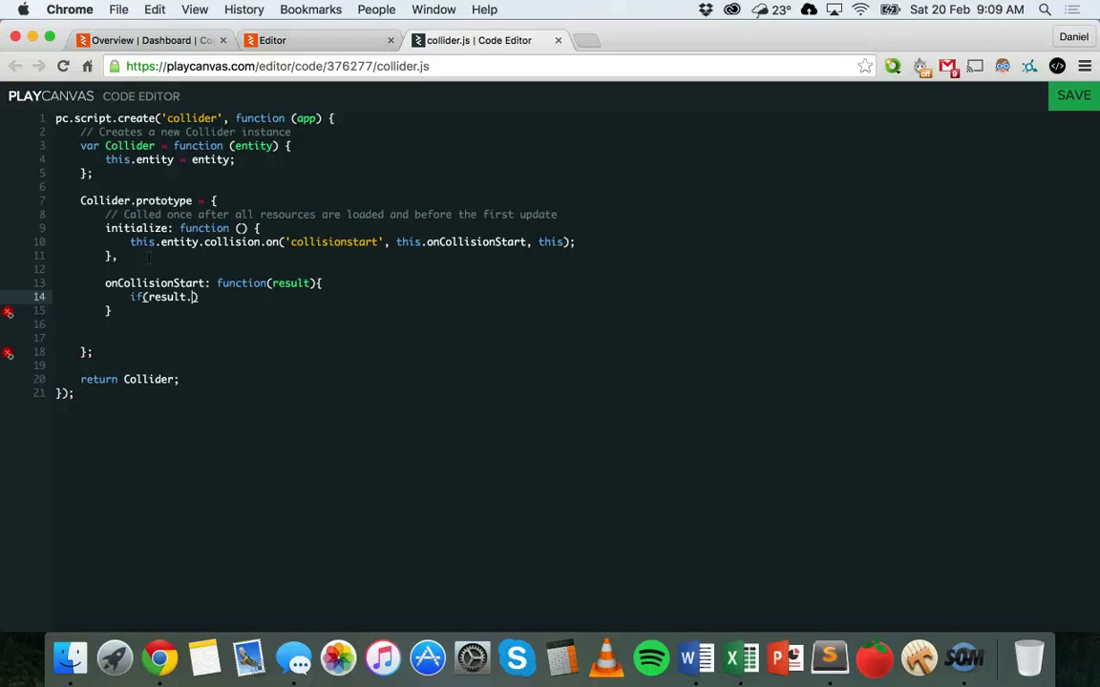
pyautogui.write('.rigidbody')
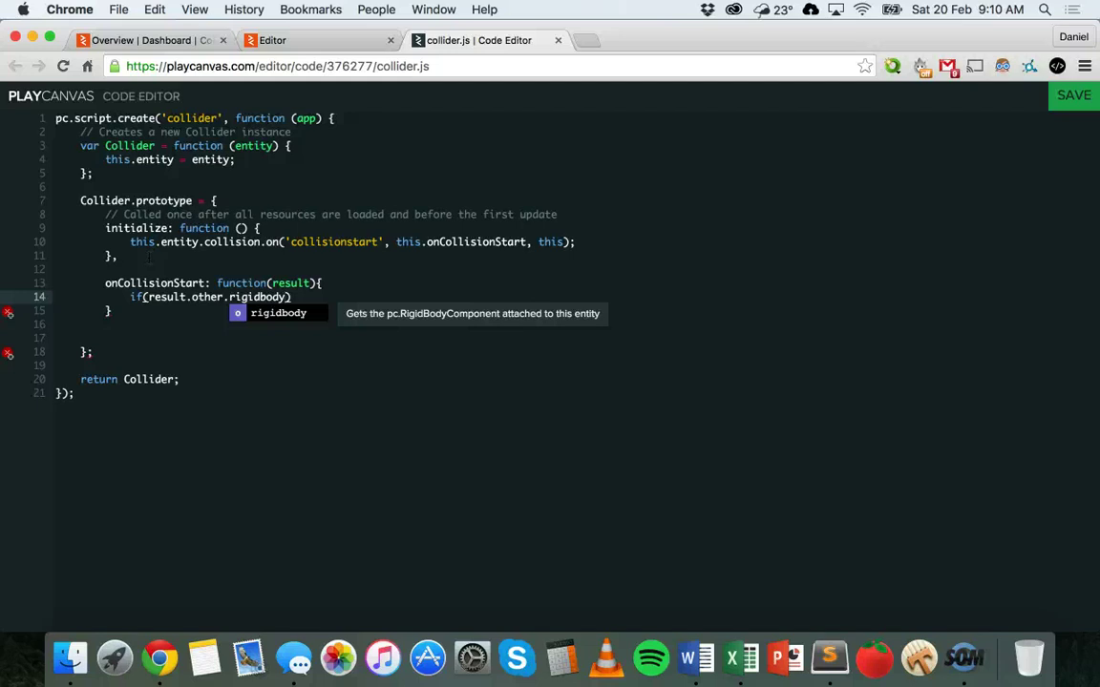
pyautogui.press('Right')
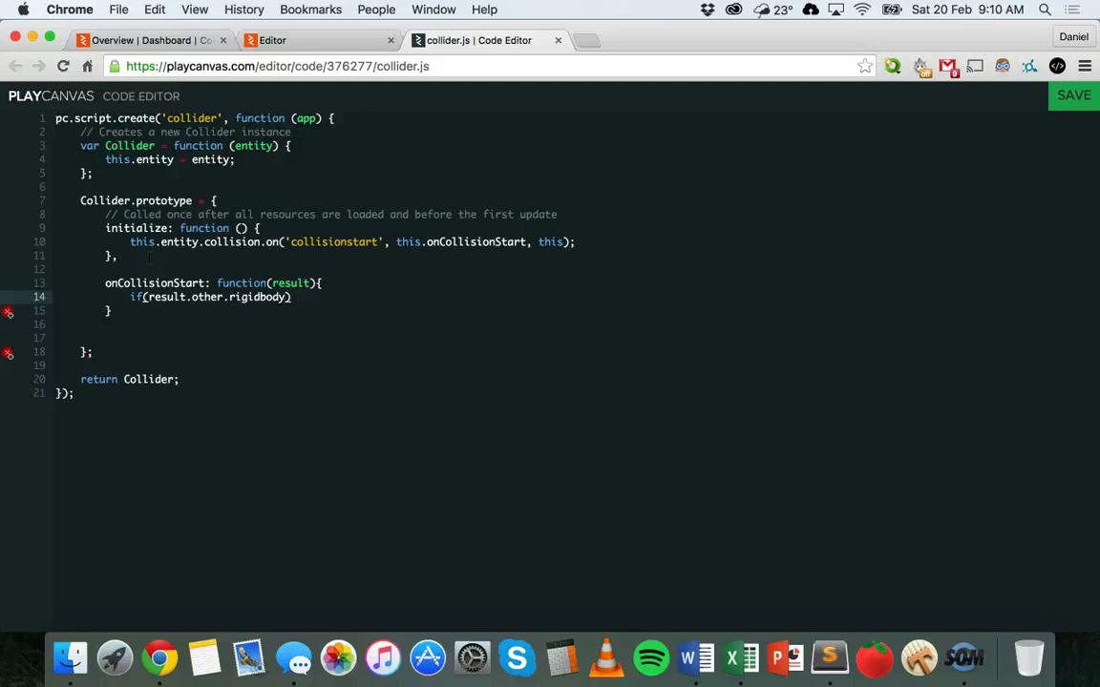
pyautogui.write('{')
pyautogui.press('Return')
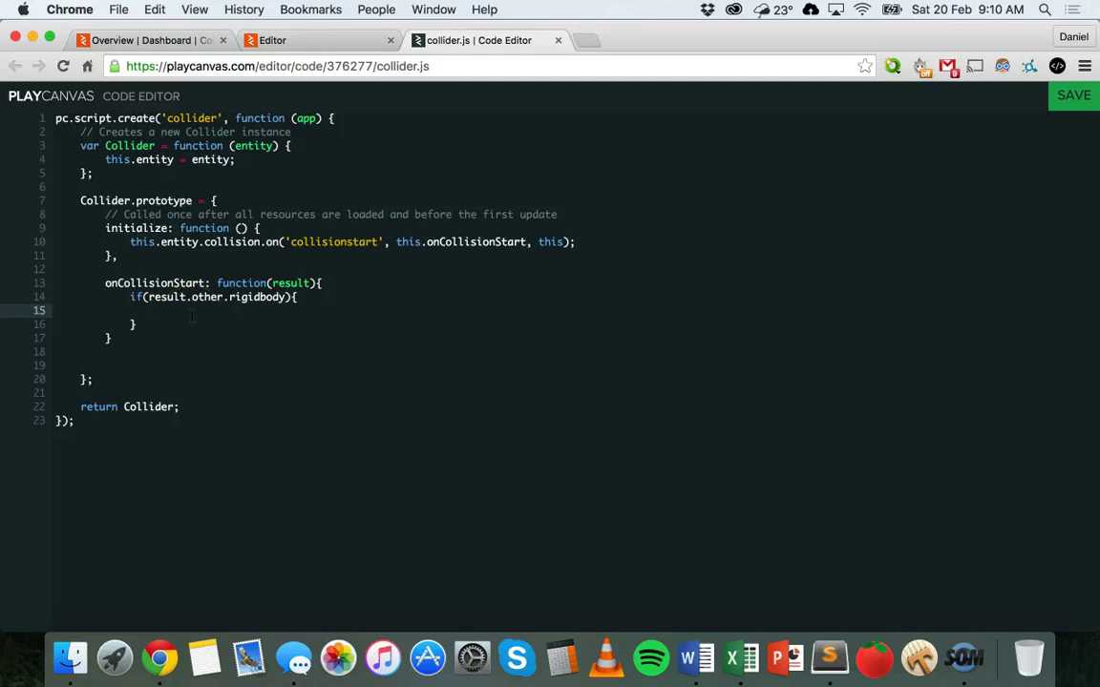
pyautogui.write('this.entity.destroy();')
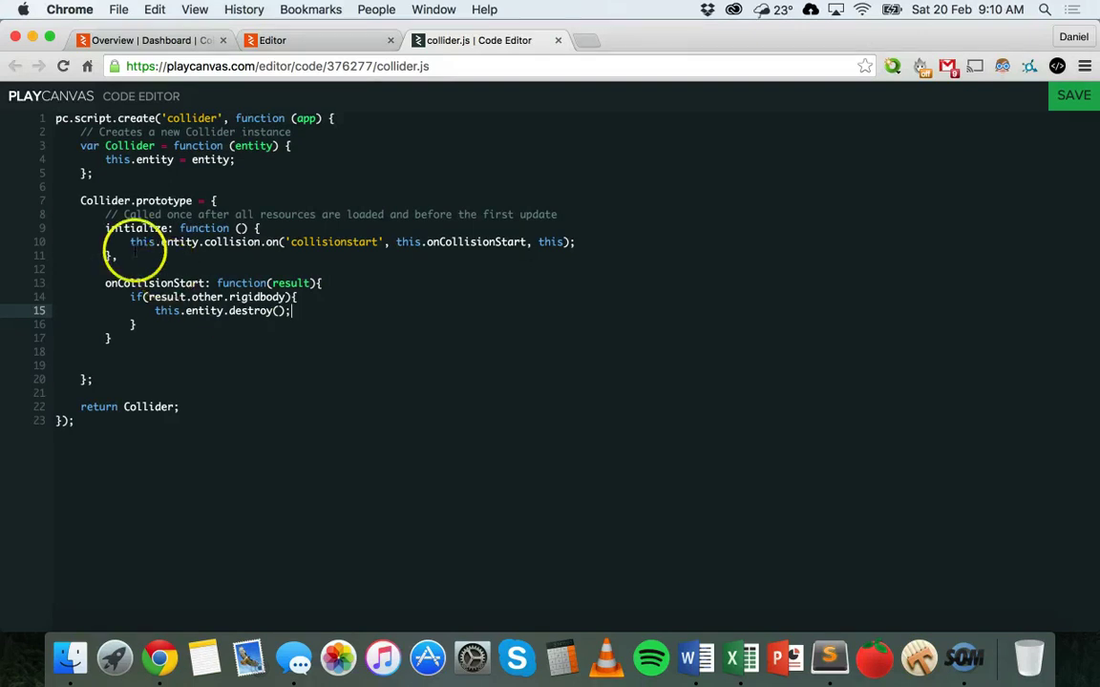
# Review the collisionstart listener in initialize and the onCollisionStart function with its result parameter, rigidbody check and destroy call
pyautogui.moveTo(105, 228); pyautogui.dragTo(259, 228)
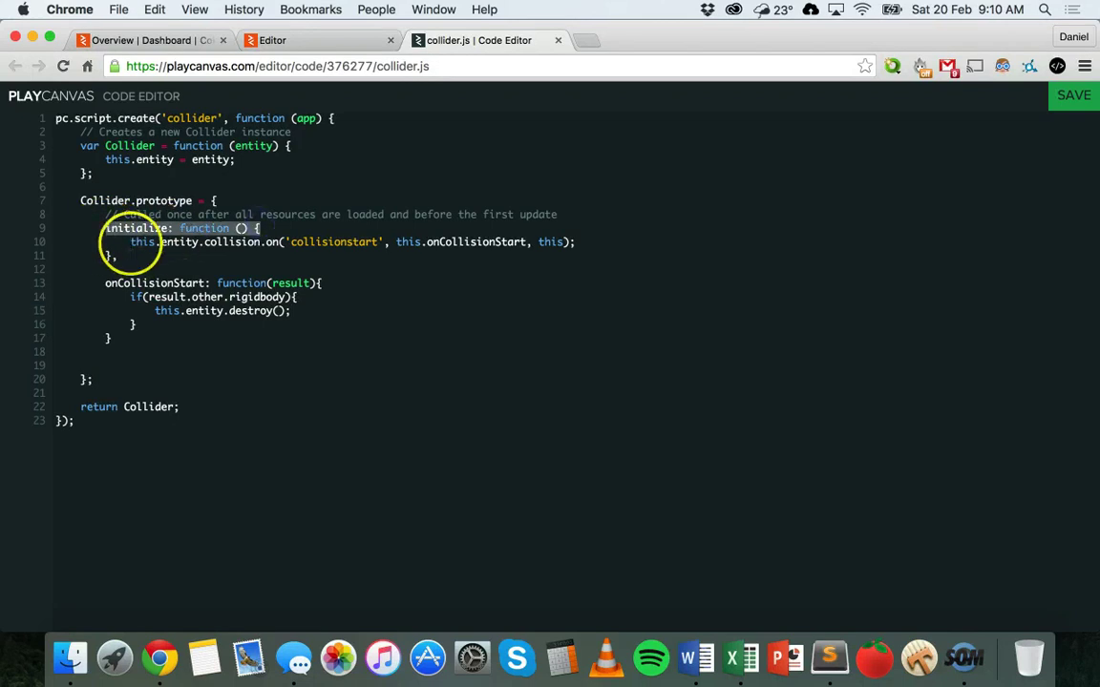
pyautogui.moveTo(124, 242); pyautogui.dragTo(584, 240)
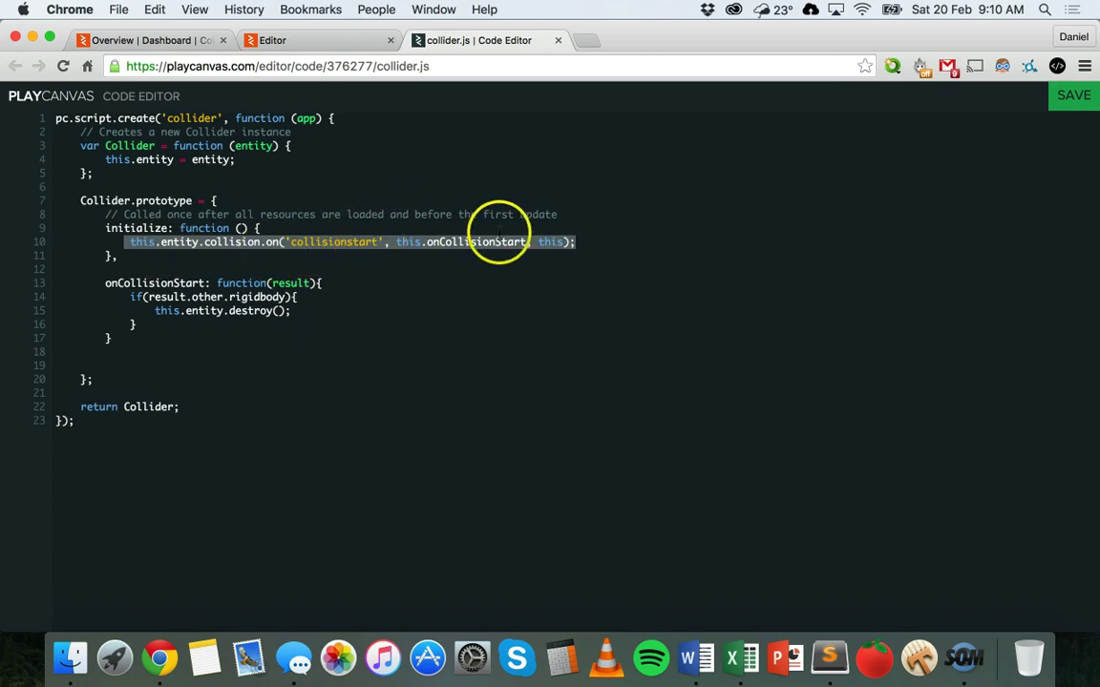
pyautogui.click(104, 285)
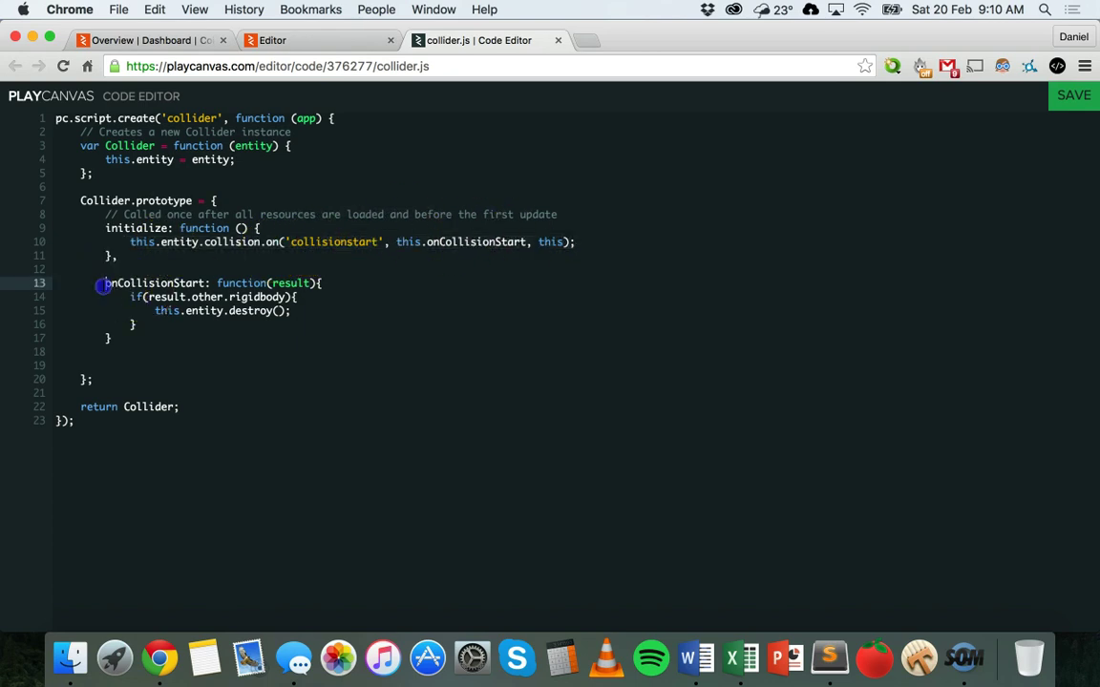
pyautogui.moveTo(103, 285); pyautogui.dragTo(311, 283)
pyautogui.click(291, 283)
pyautogui.doubleClick(290, 284)
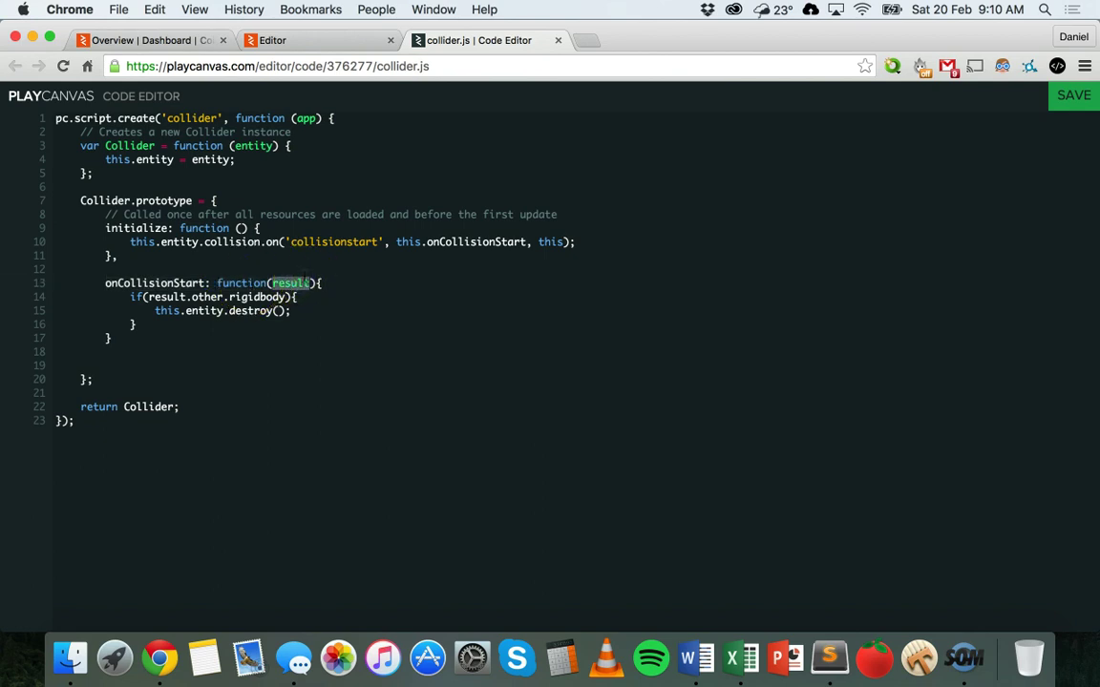
pyautogui.moveTo(130, 297); pyautogui.dragTo(297, 297)
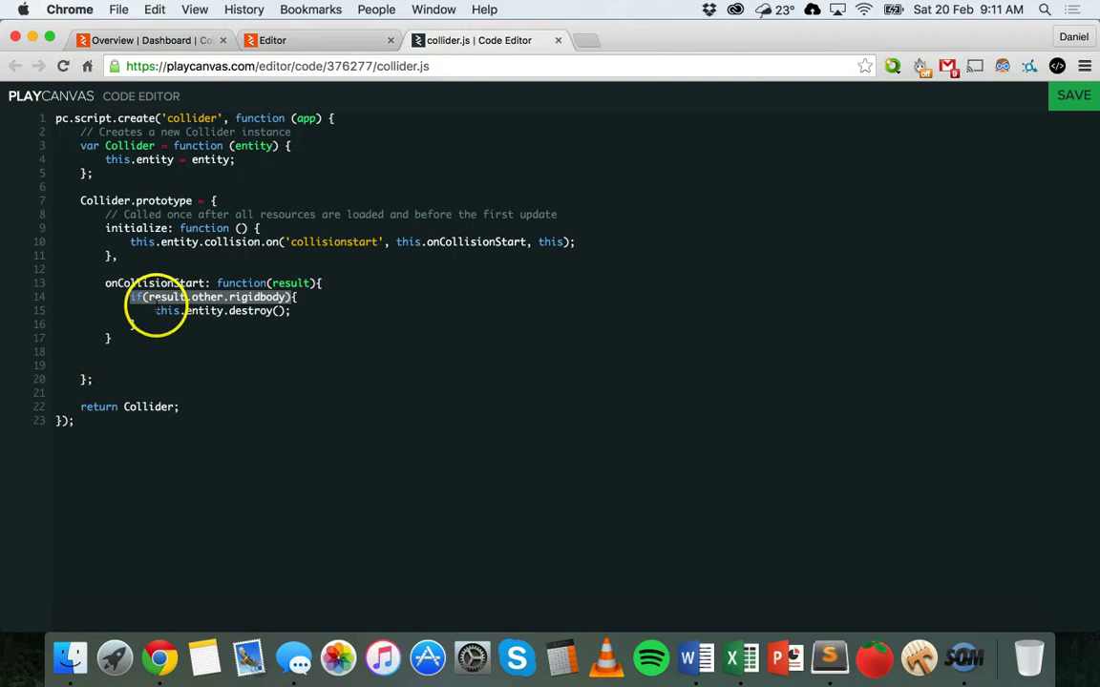
pyautogui.moveTo(155, 310); pyautogui.dragTo(283, 311)
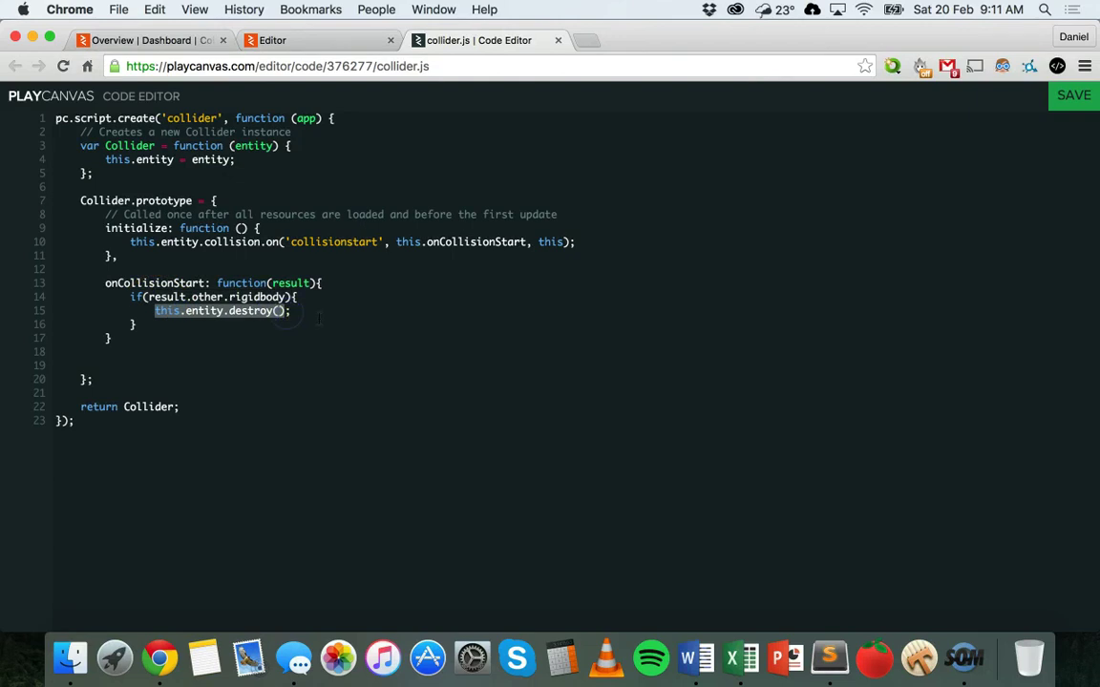
pyautogui.click(319, 319)
pyautogui.moveTo(144, 297); pyautogui.dragTo(286, 324)
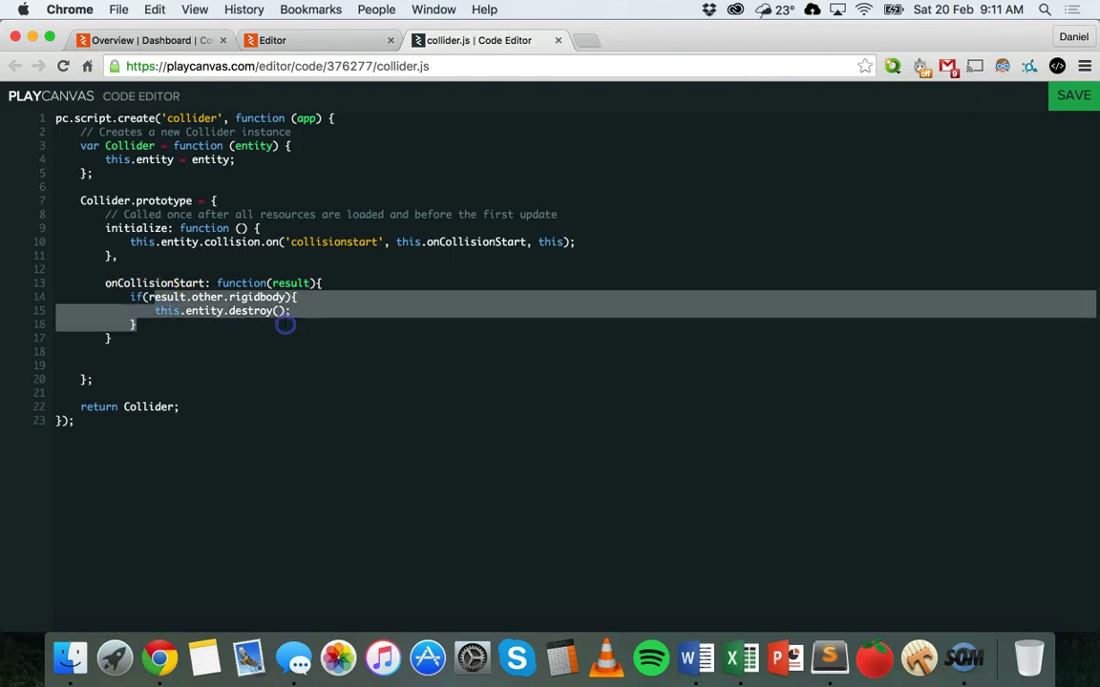
pyautogui.click(282, 311)
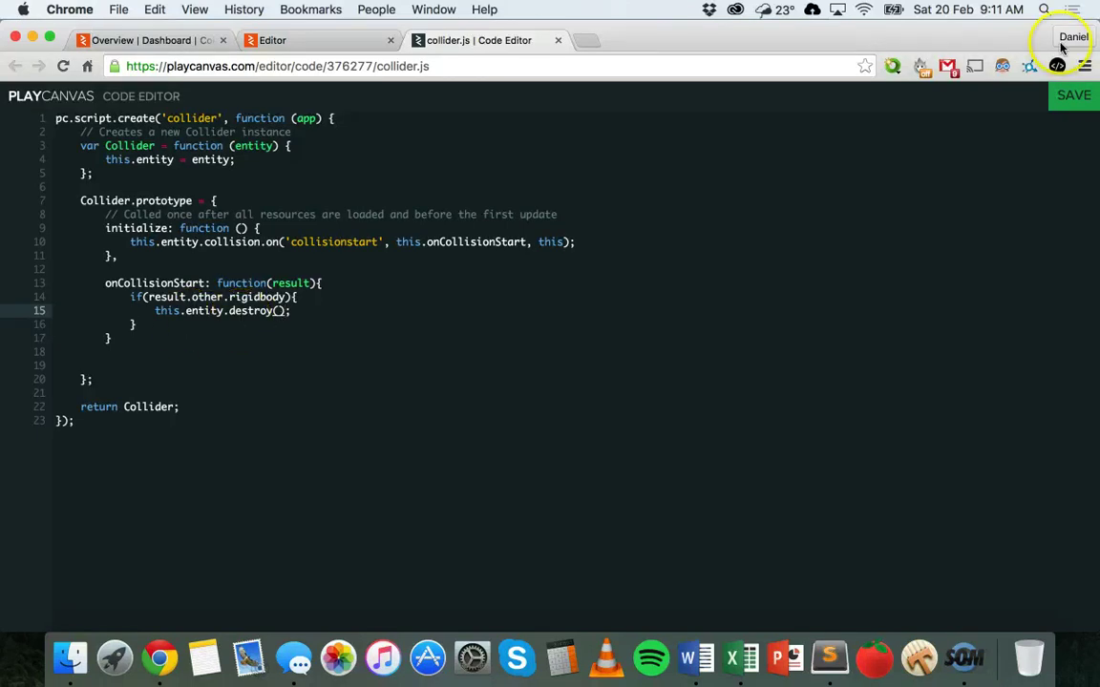
# Save collider.js and return to the scene editor
pyautogui.hotkey('ctrl', 's')
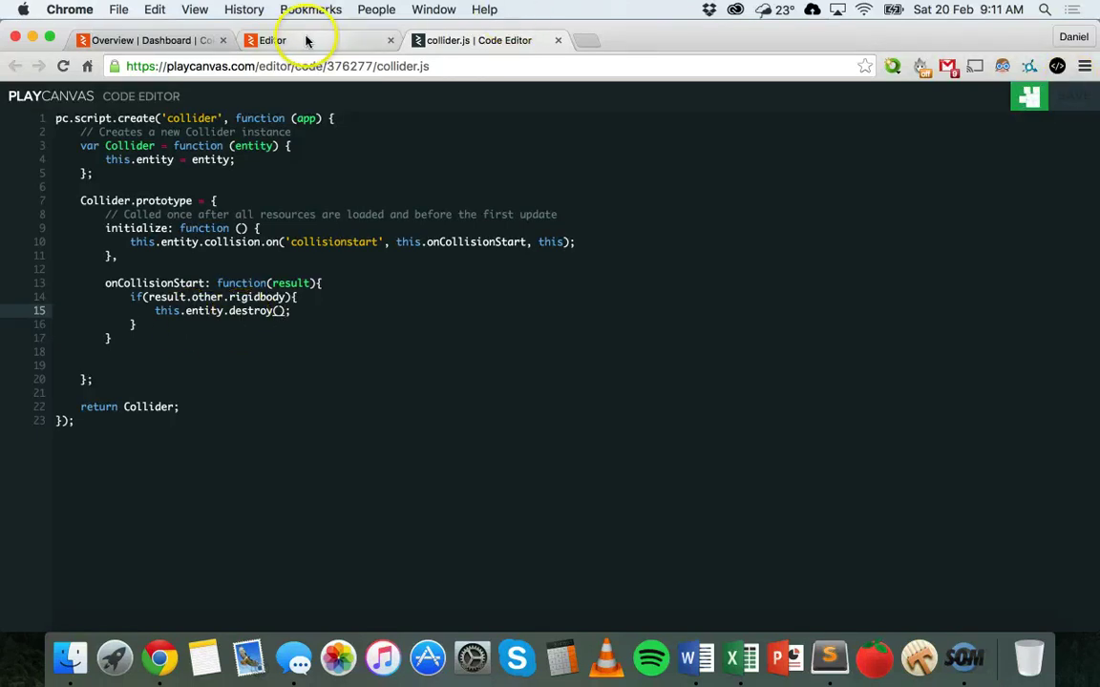
pyautogui.click(307, 40)
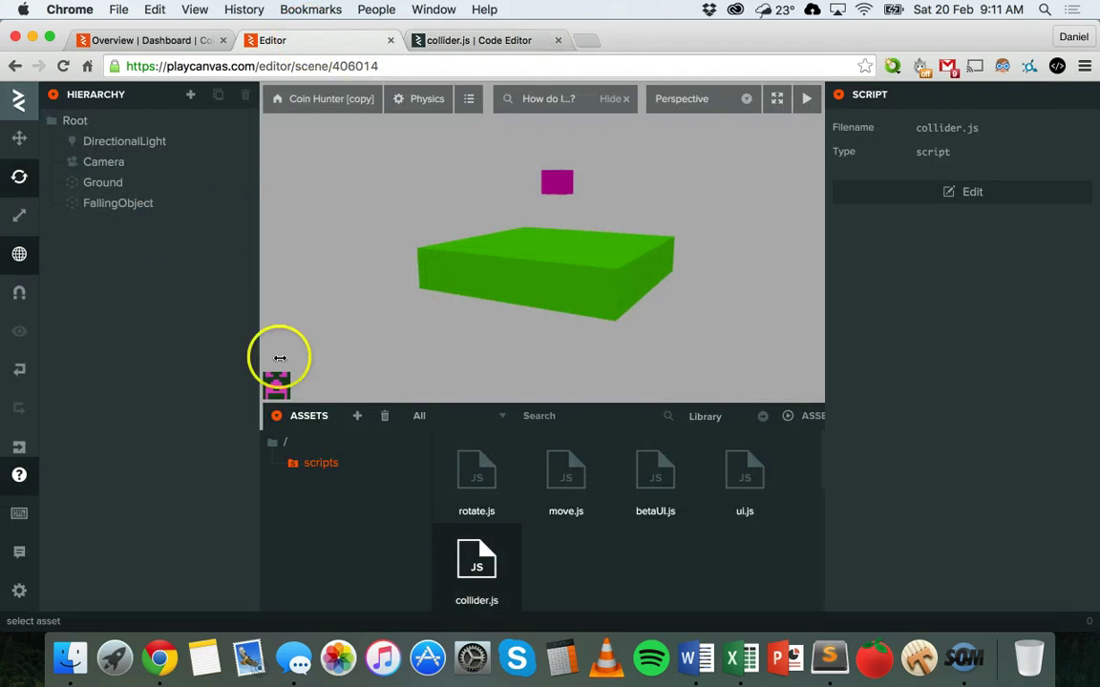
# Add a Script component to the Ground entity and attach collider.js to it
pyautogui.click(560, 265)
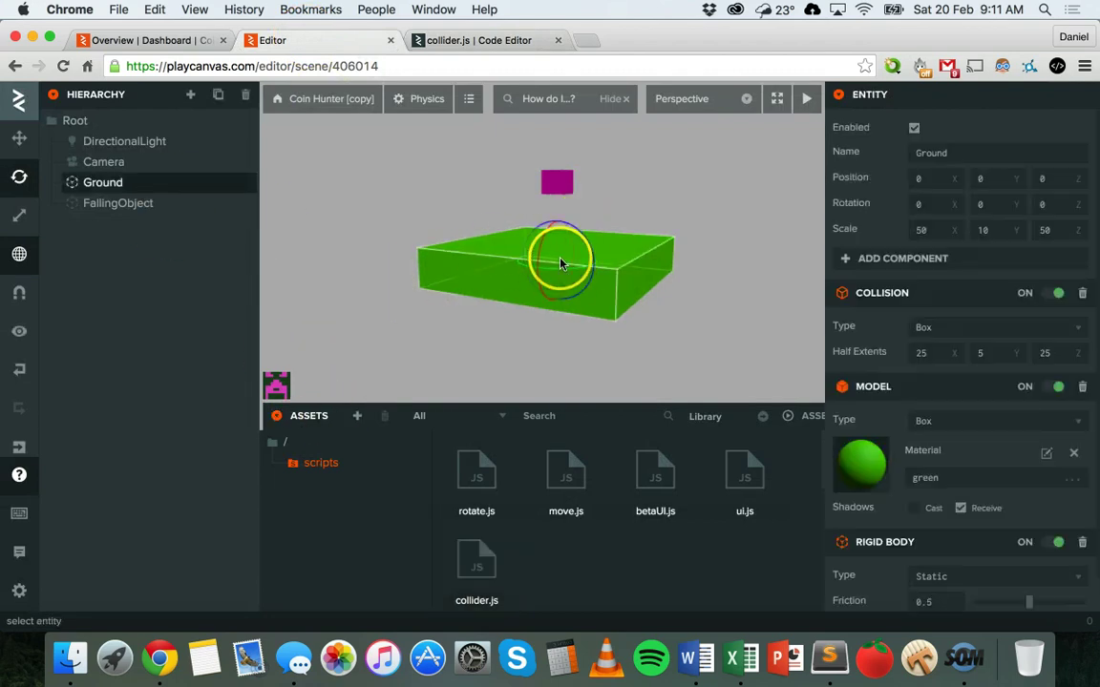
pyautogui.click(892, 260)
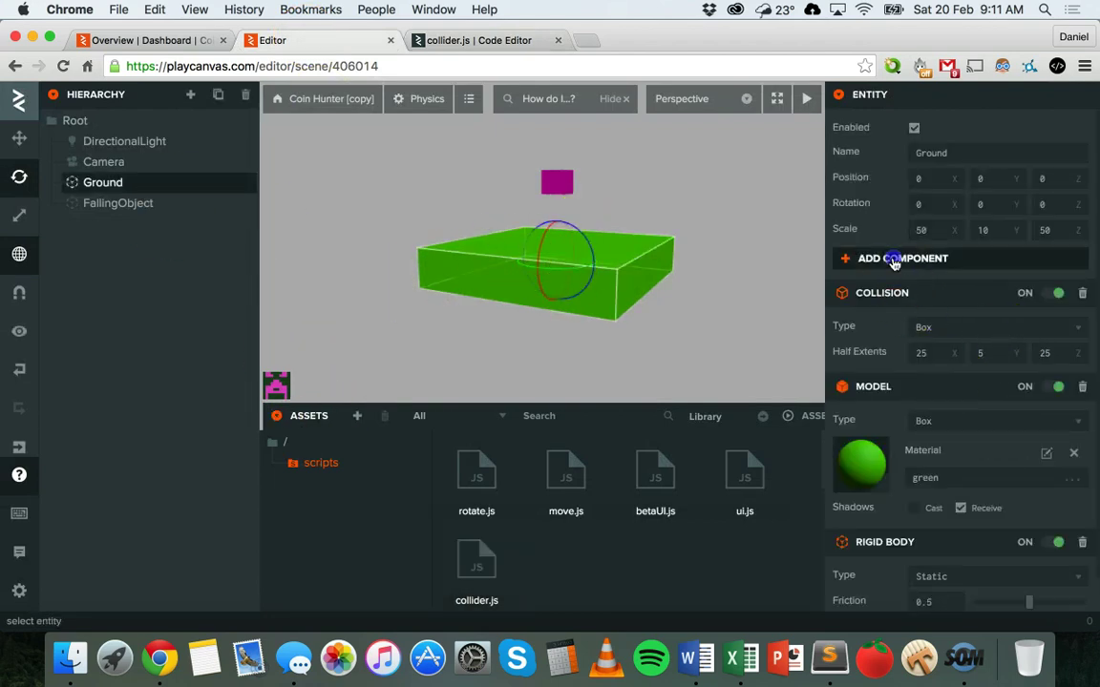
pyautogui.click(926, 498)
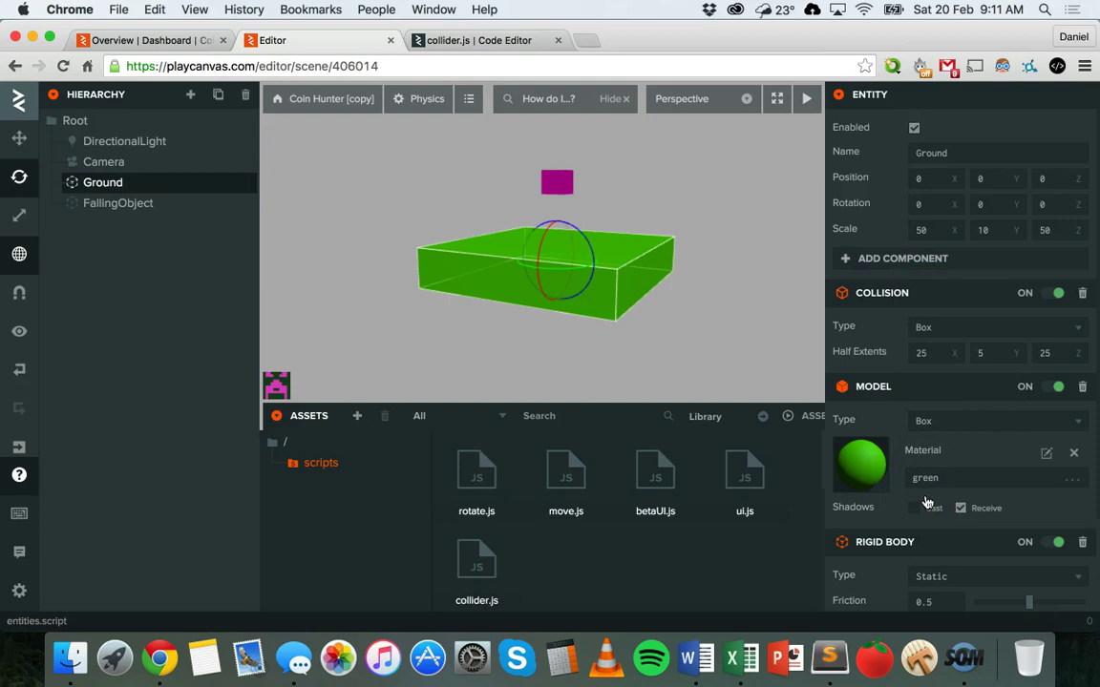
pyautogui.click(470, 573)
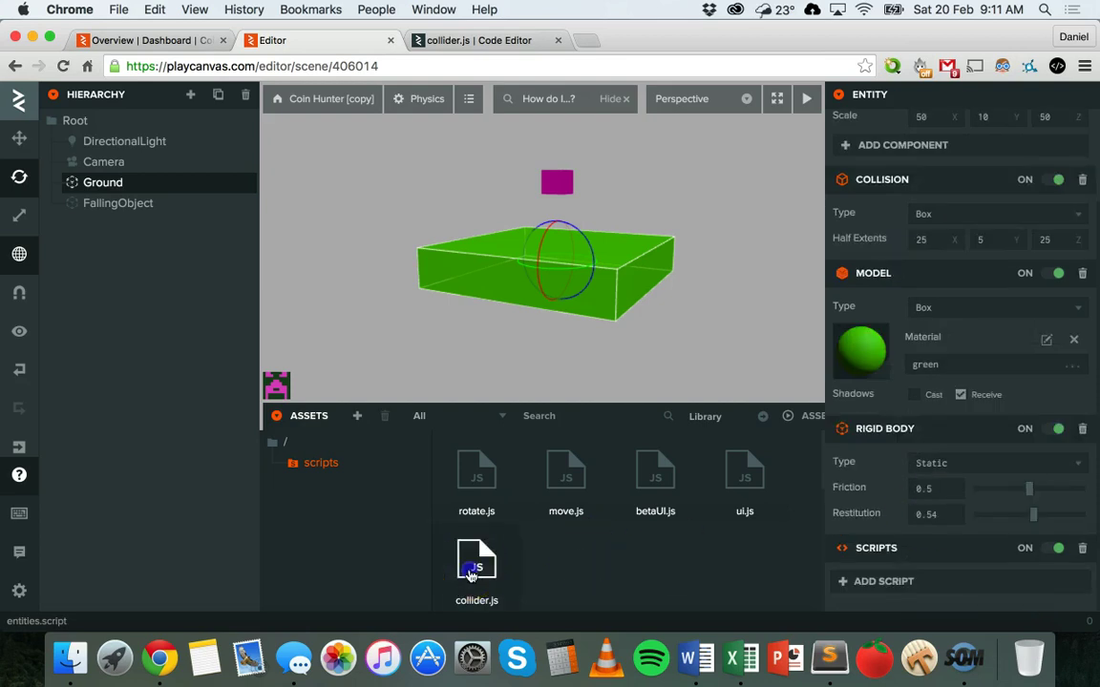
pyautogui.moveTo(471, 573); pyautogui.dragTo(894, 579)
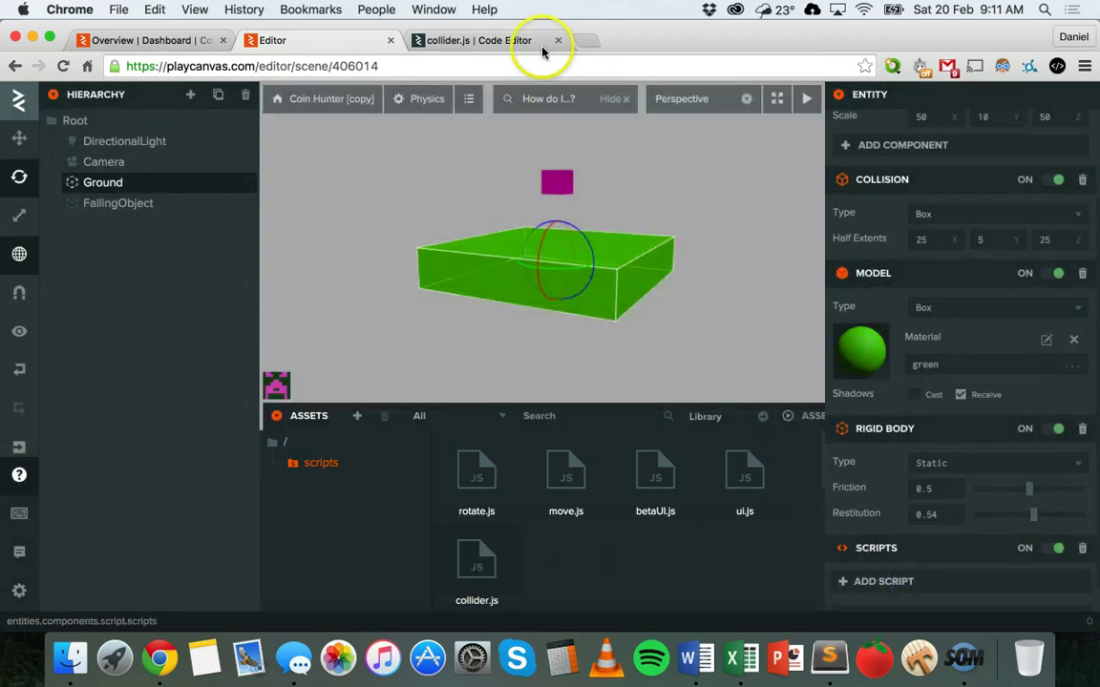
# Launch the scene to test the script on Ground, close the preview, and delete Ground's Script component
pyautogui.click(807, 98)
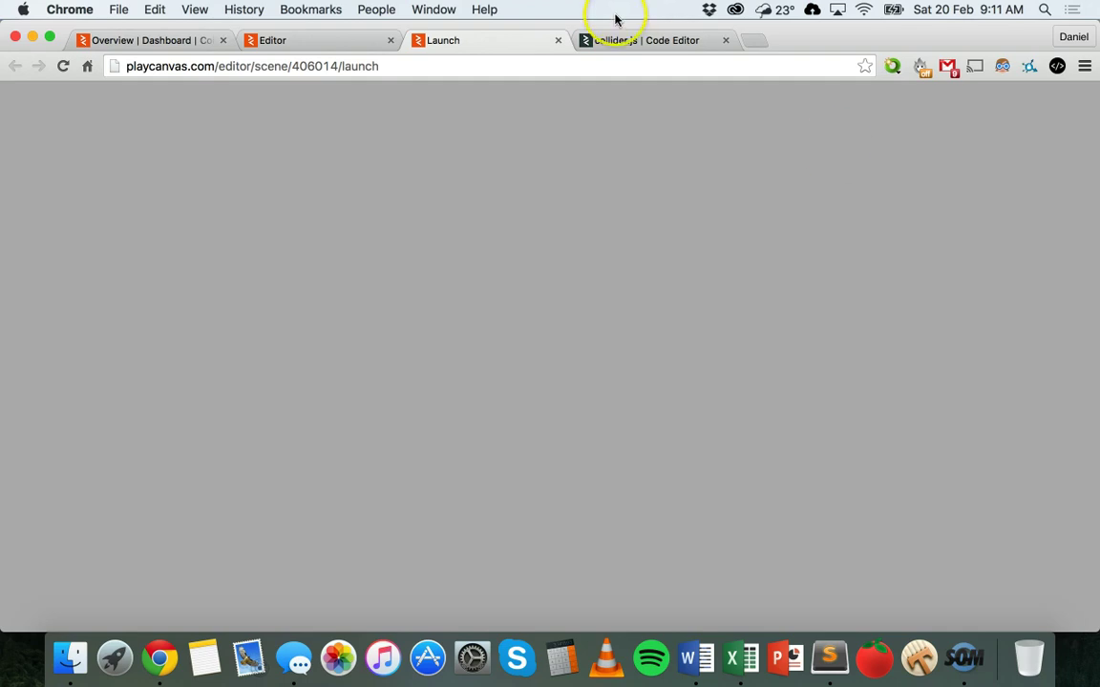
pyautogui.click(559, 40)
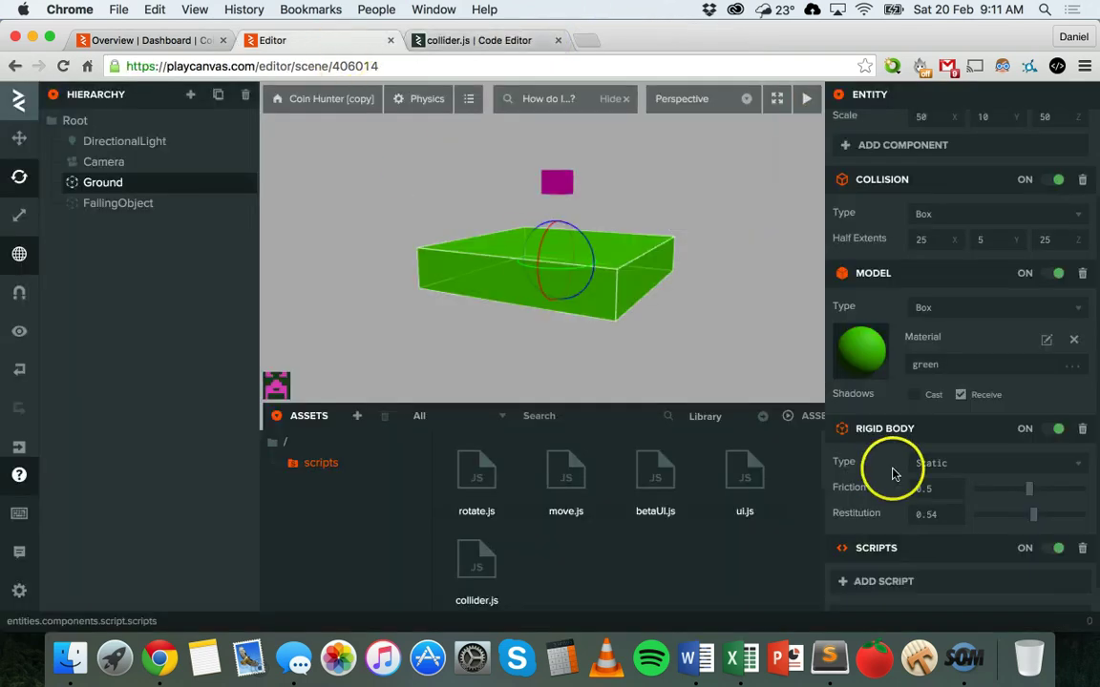
pyautogui.scroll(-1, 1083, 551)
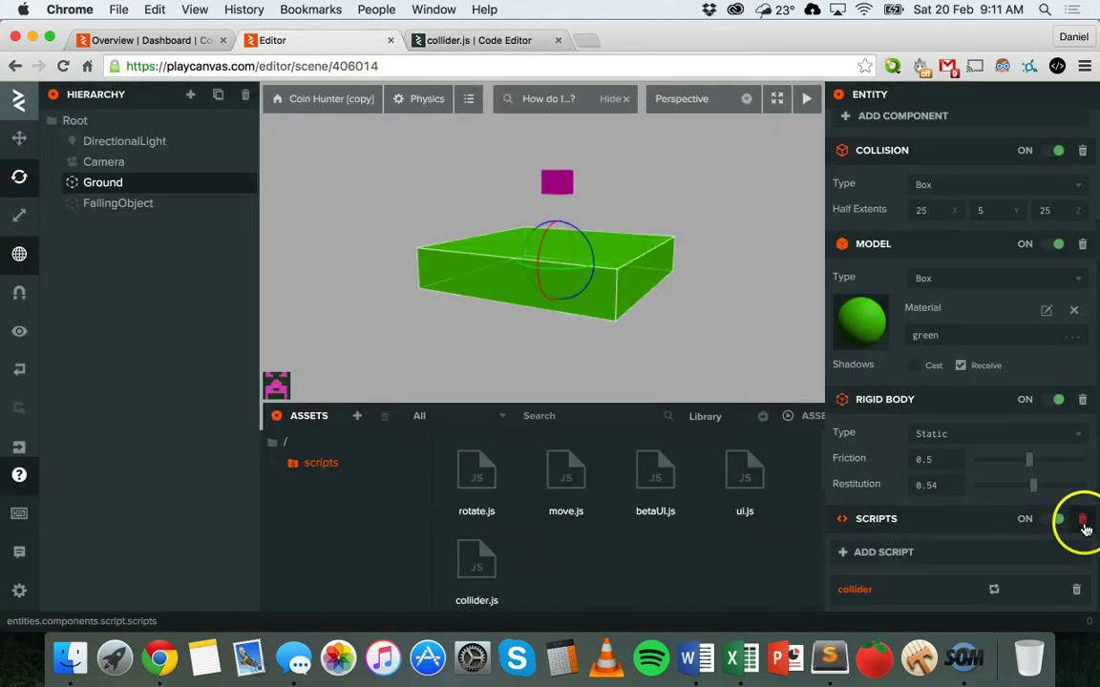
pyautogui.click(1083, 520)
# Add a Script component to the FallingObject entity and attach collider.js to it
pyautogui.click(554, 196)
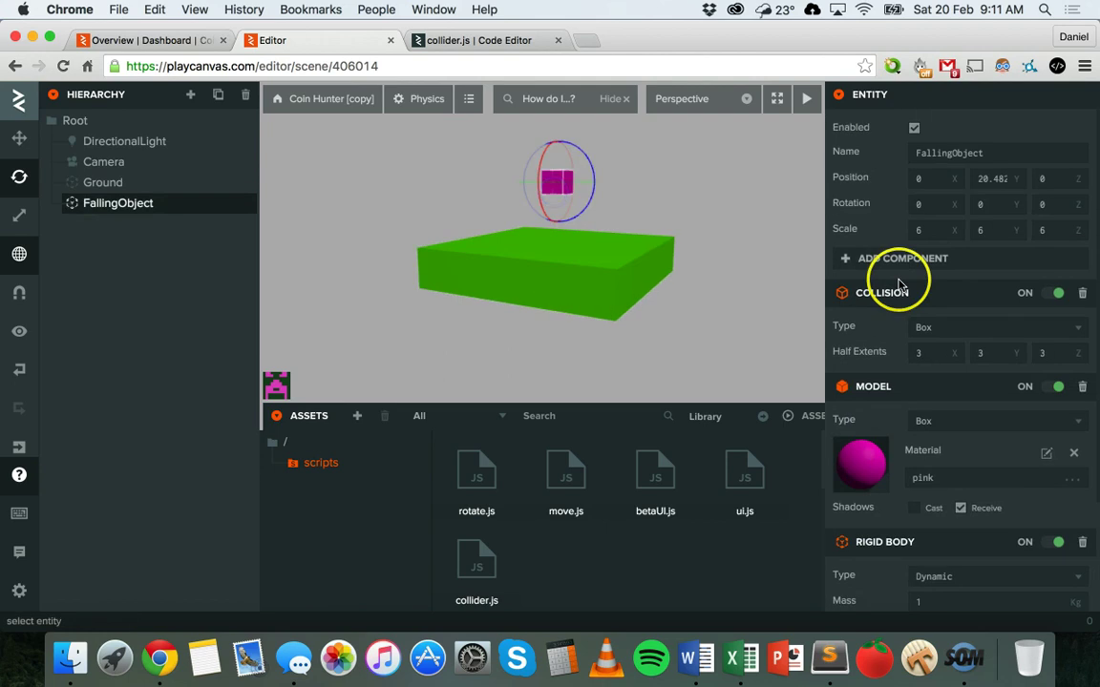
pyautogui.click(878, 259)
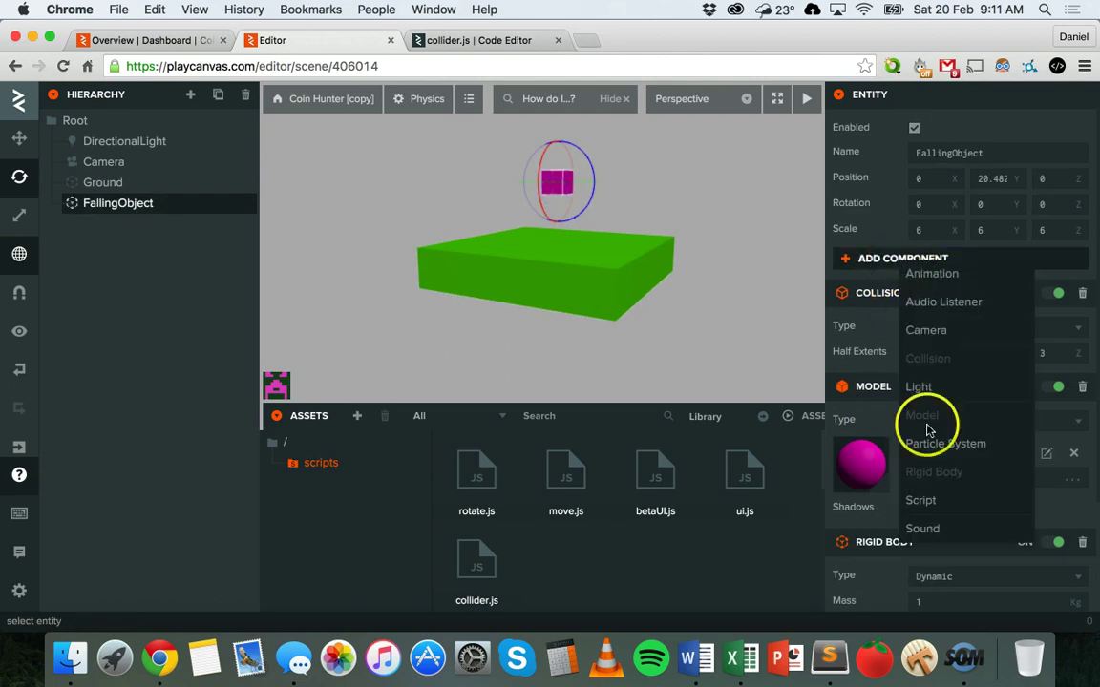
pyautogui.click(920, 500)
pyautogui.moveTo(470, 568); pyautogui.dragTo(871, 582)
# Launch the scene to test the falling box's collision, and close the preview and the collider.js code editor
pyautogui.click(809, 99)
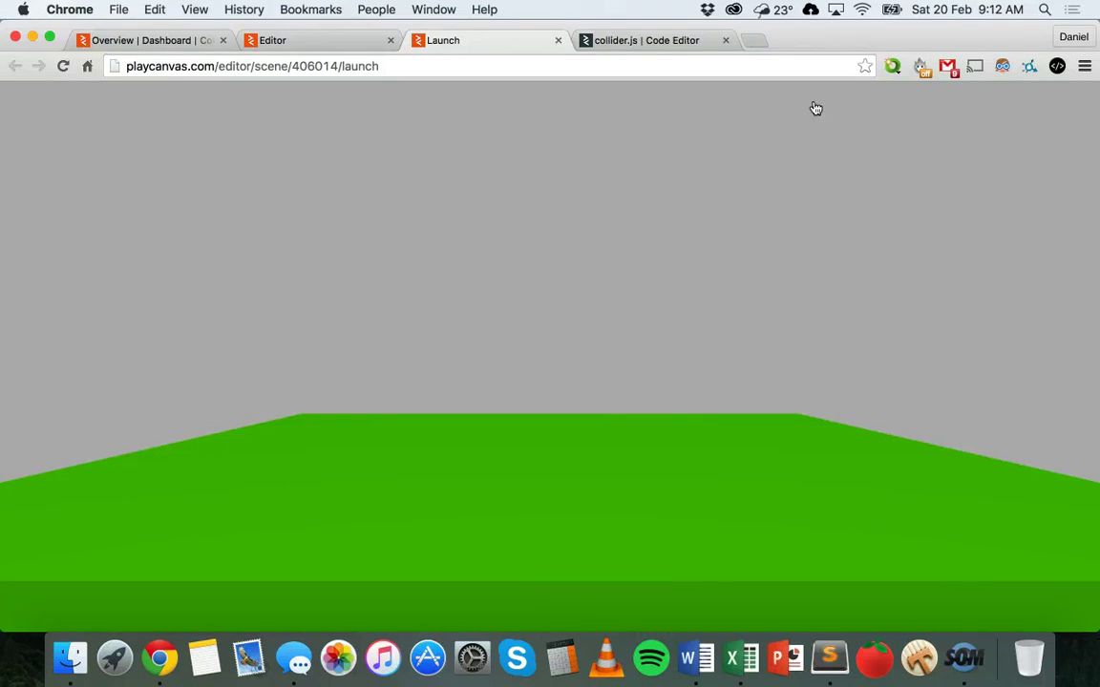
pyautogui.click(558, 40)
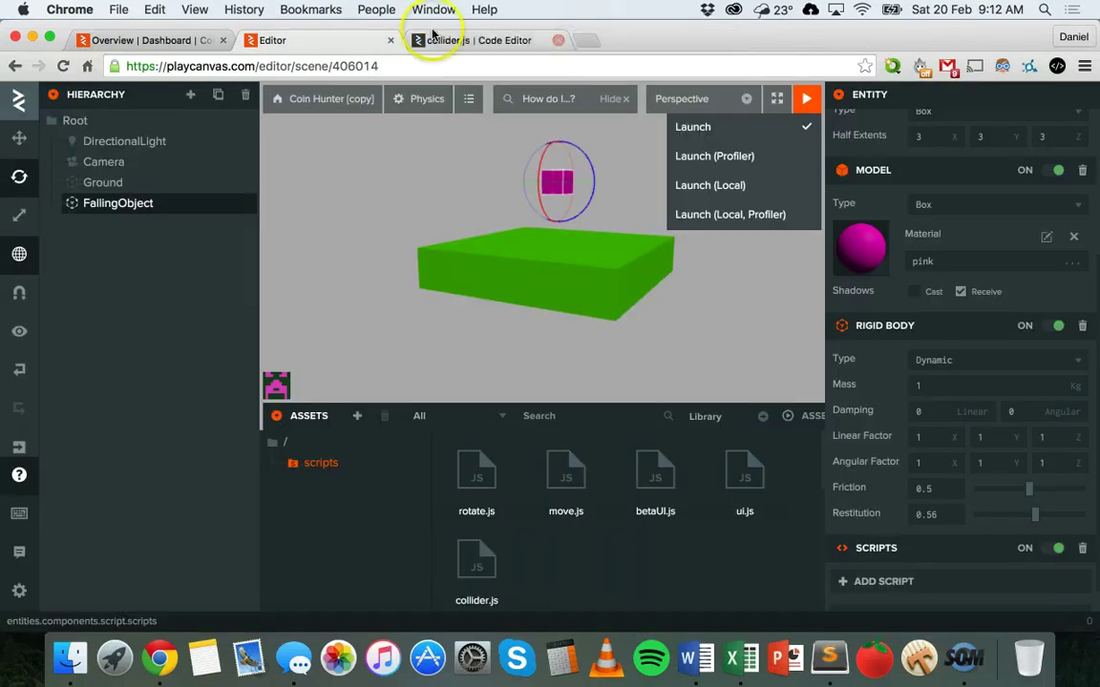
pyautogui.click(558, 40)
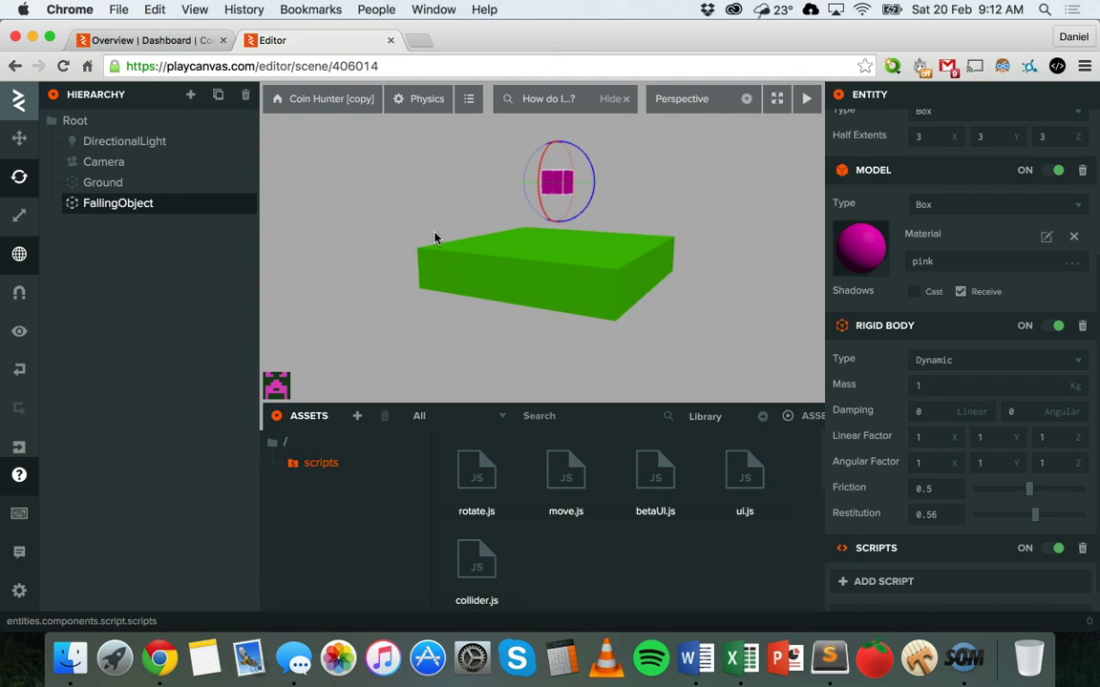
pyautogui.moveTo(476, 267); pyautogui.dragTo(539, 258)
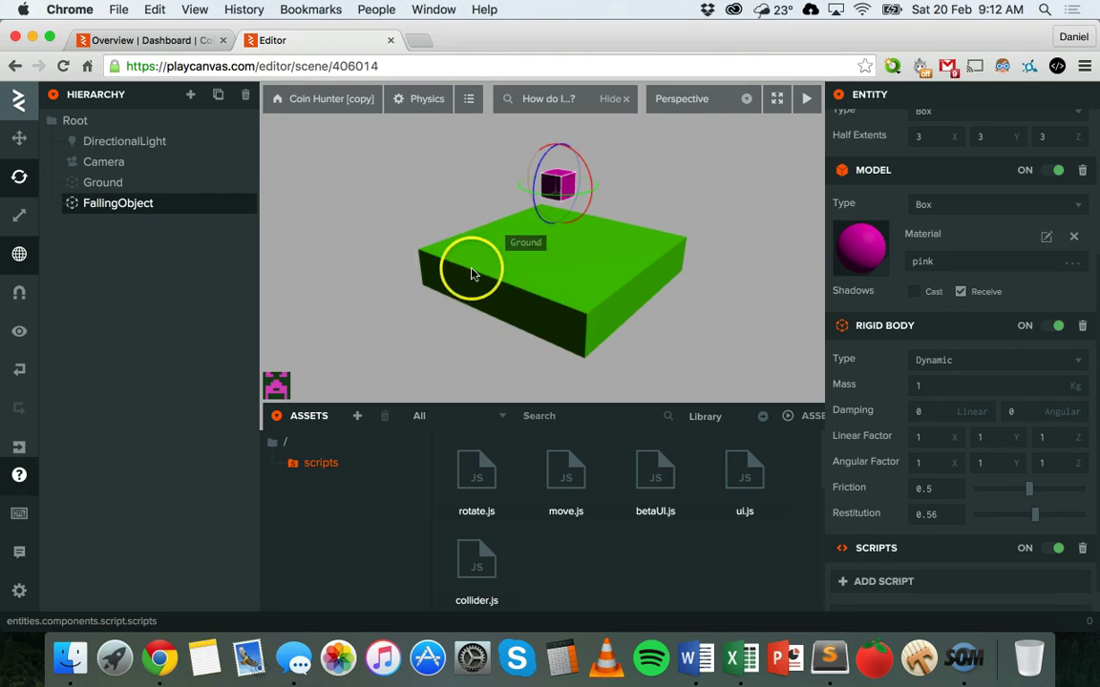
pyautogui.moveTo(471, 269); pyautogui.dragTo(411, 232)
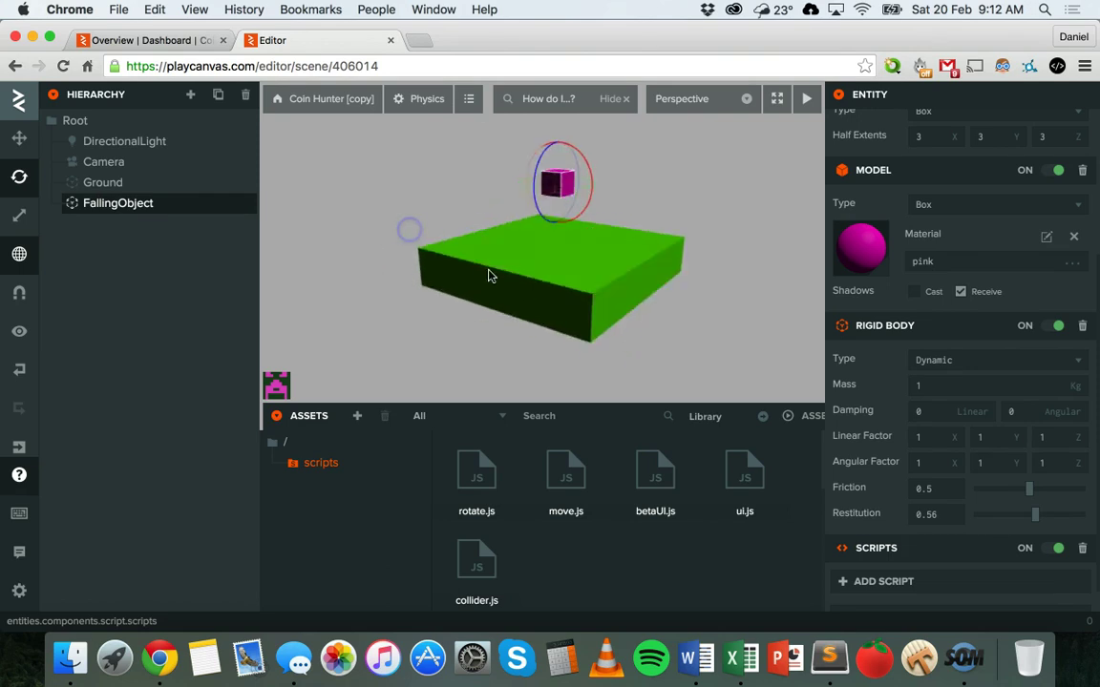